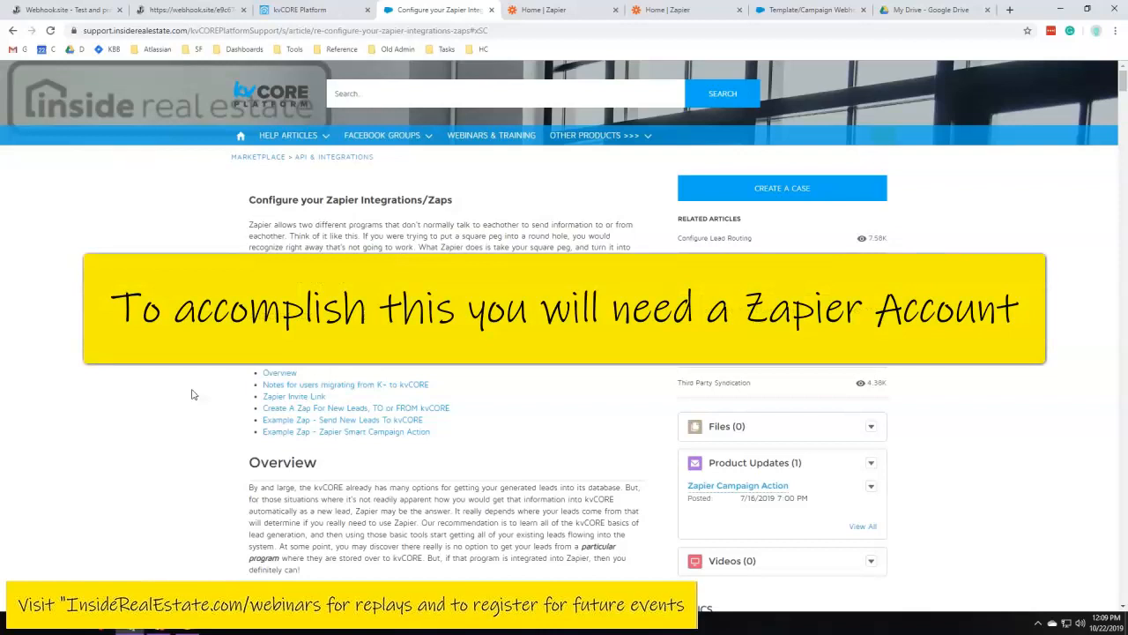
# Browse Zapier's app directory to see which apps are available for integration
pyautogui.hotkey('ctrl', 'Tab')
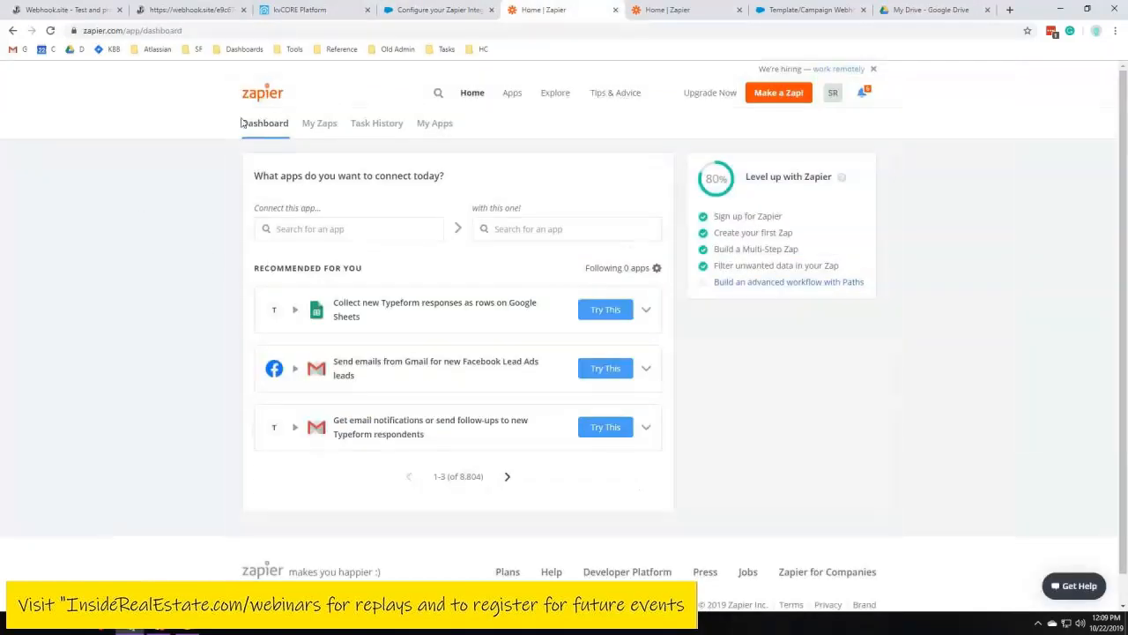
pyautogui.click(511, 94)
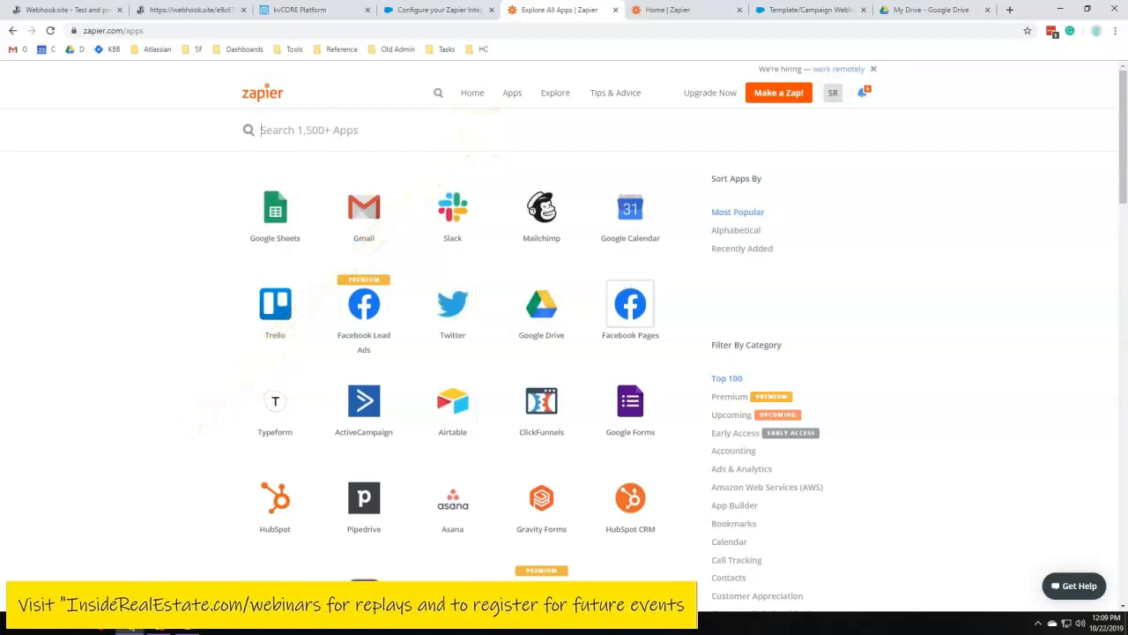
pyautogui.click(305, 146)
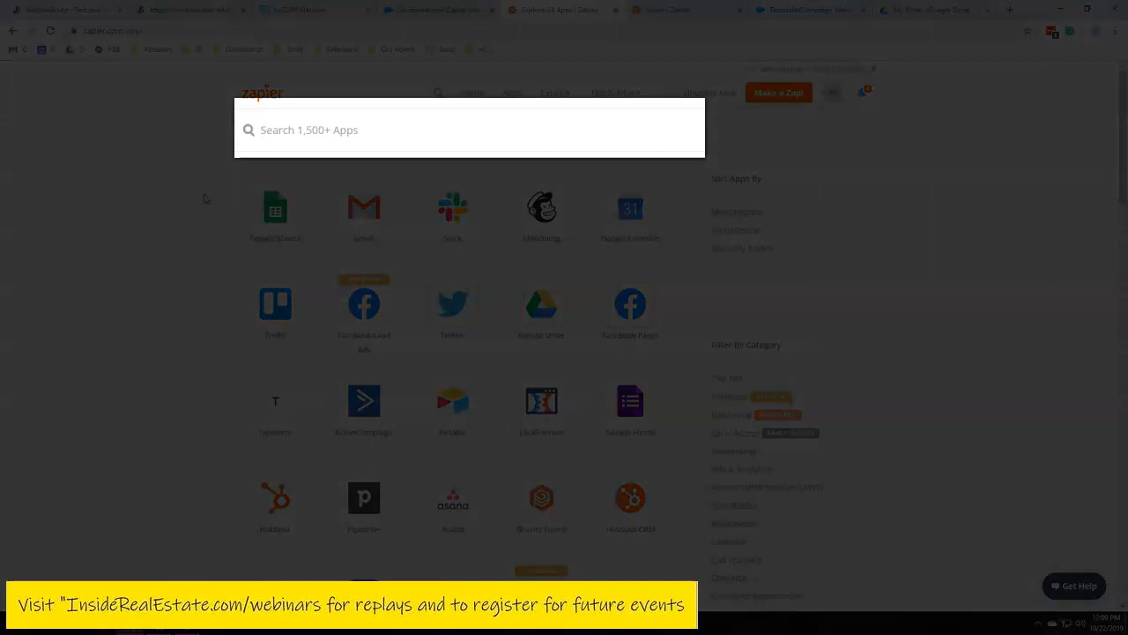
pyautogui.scroll(-7, 210, 241)
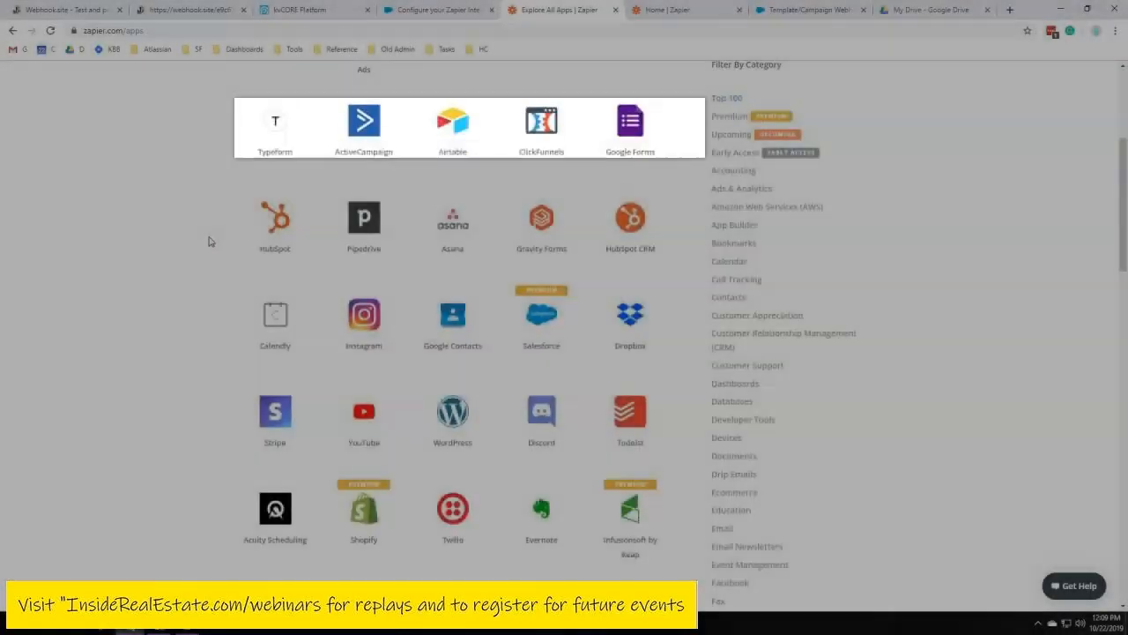
pyautogui.scroll(-4, 210, 240)
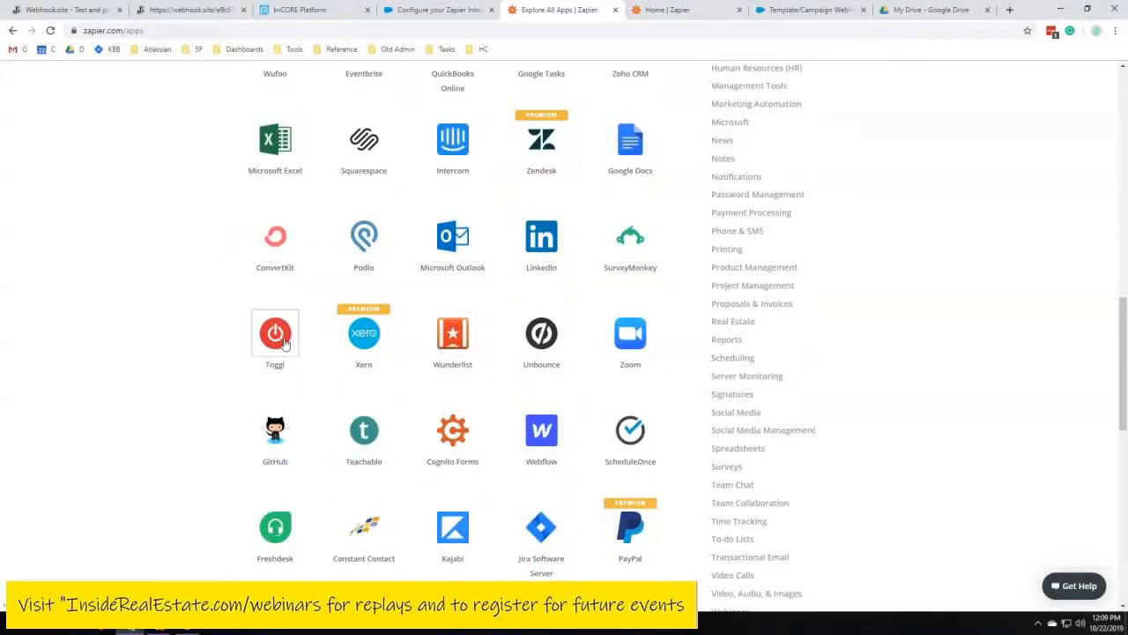
pyautogui.scroll(-4, 287, 345)
pyautogui.scroll(-4, 287, 345)
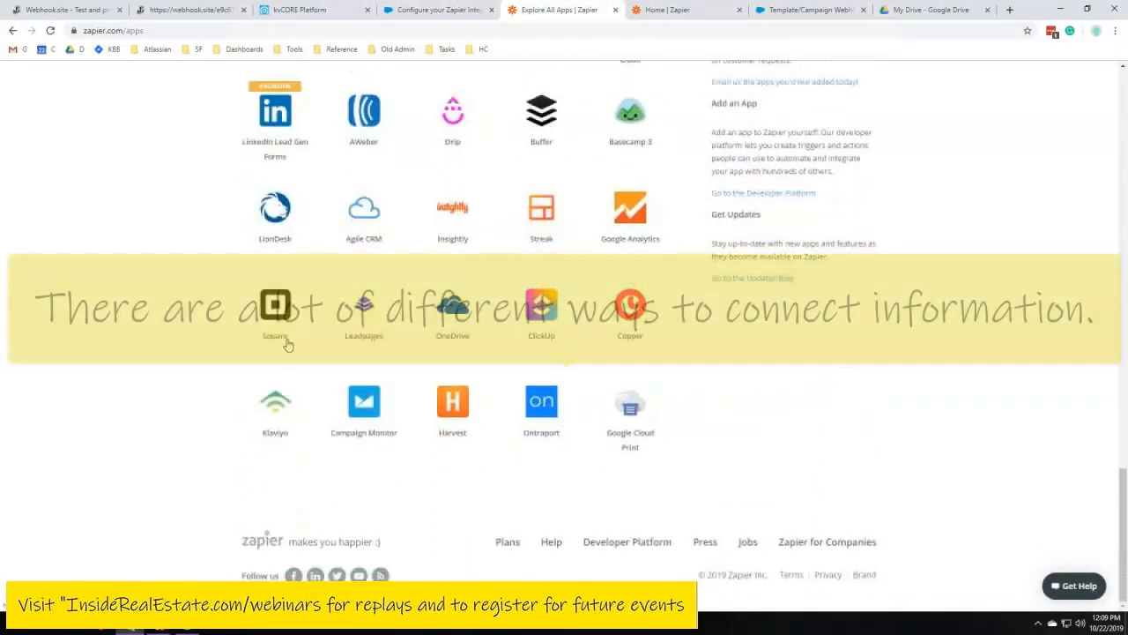
pyautogui.scroll(3, 452, 377)
pyautogui.scroll(2, 452, 378)
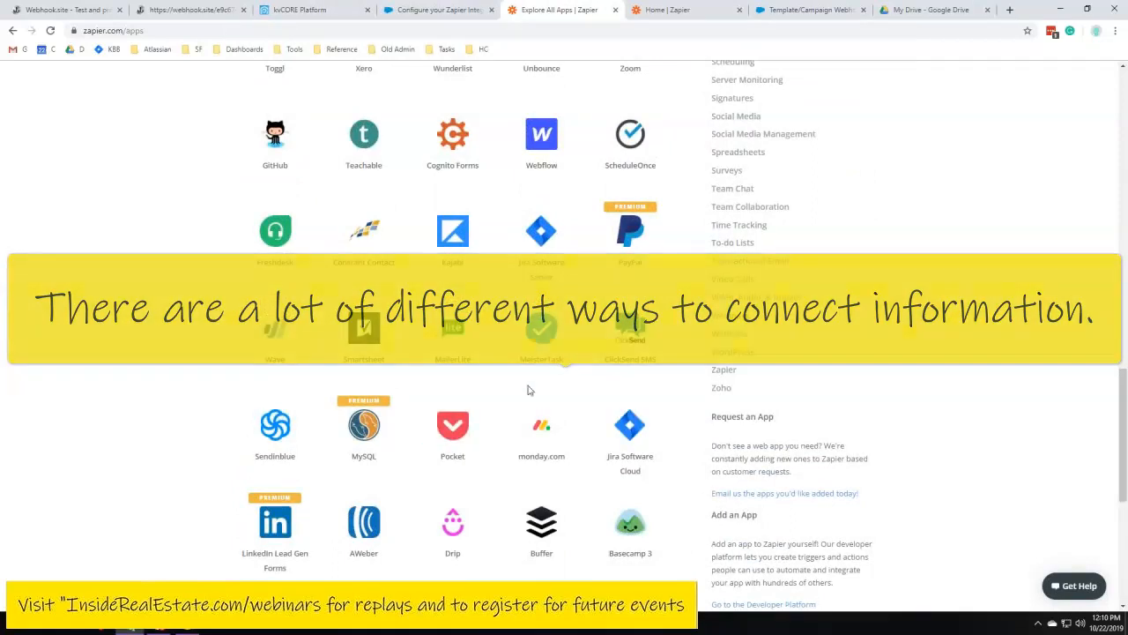
pyautogui.scroll(-5, 588, 440)
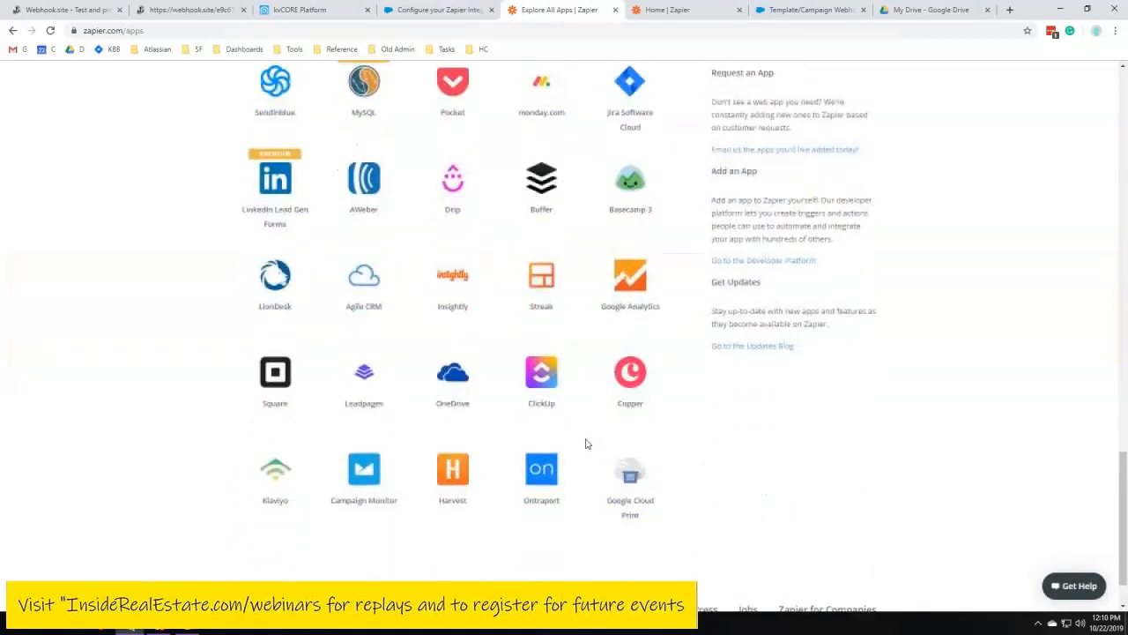
pyautogui.scroll(15, 586, 443)
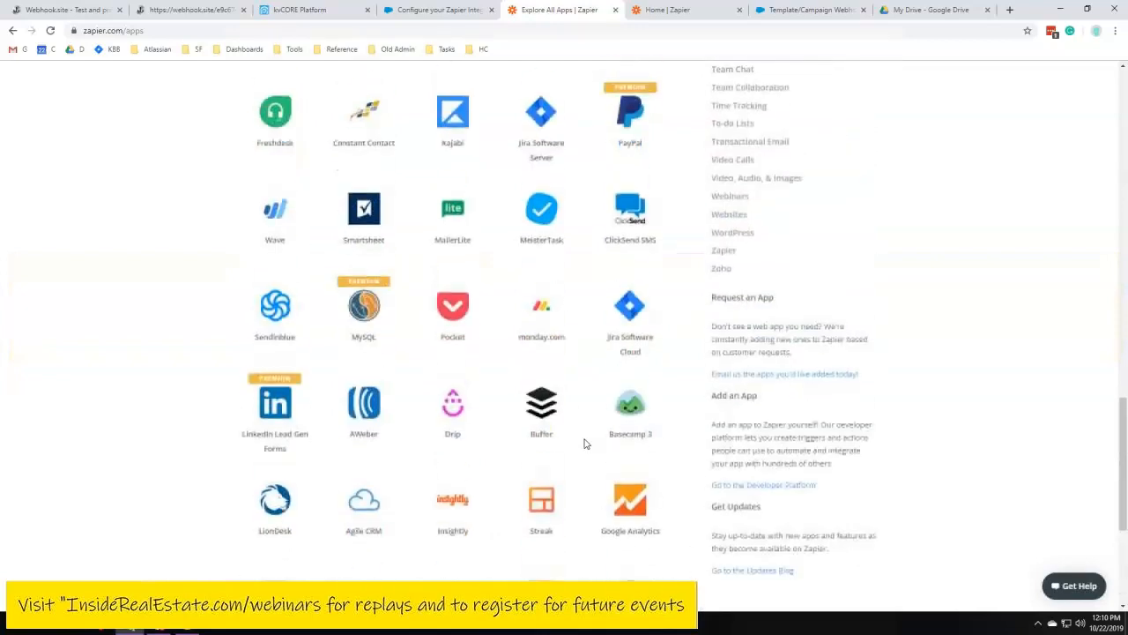
pyautogui.scroll(5, 583, 444)
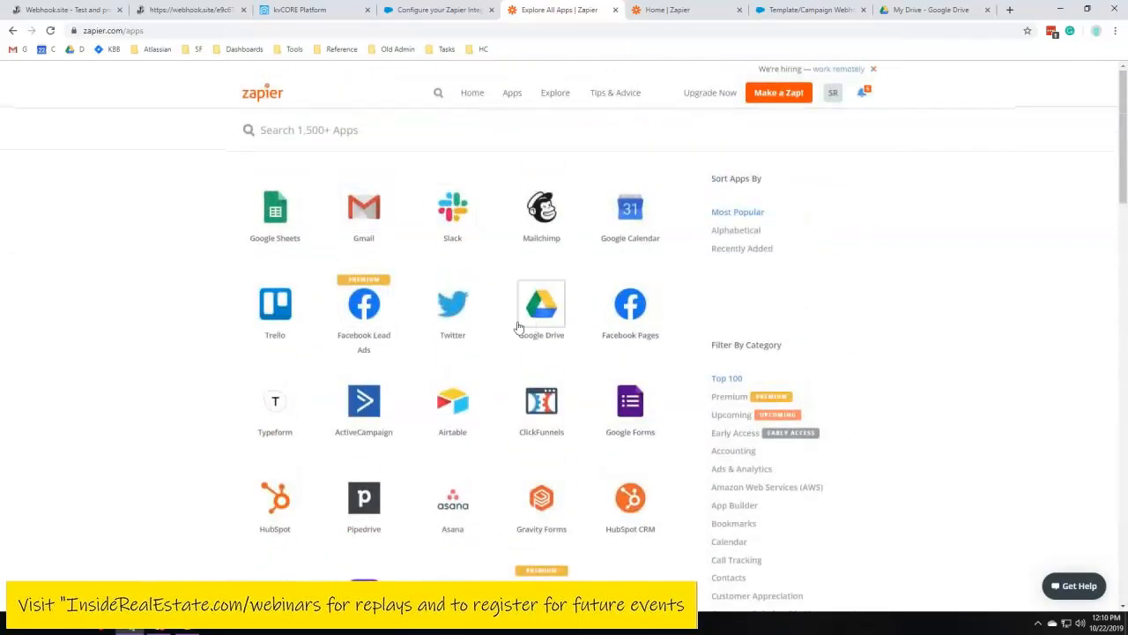
pyautogui.scroll(-7, 494, 390)
pyautogui.scroll(-3, 493, 391)
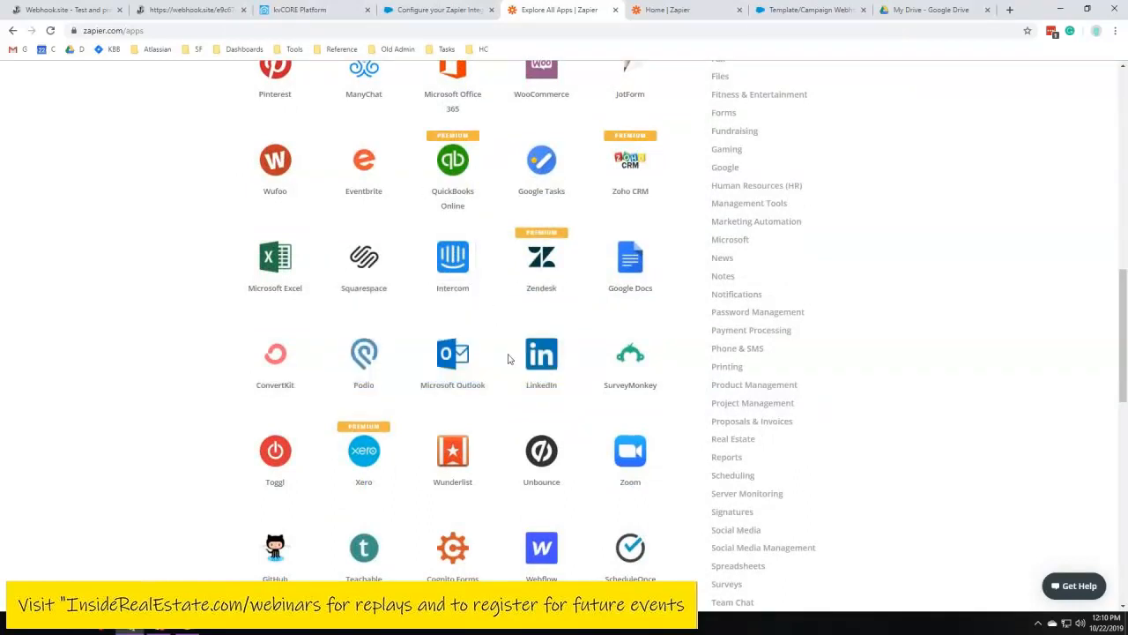
pyautogui.scroll(10, 498, 349)
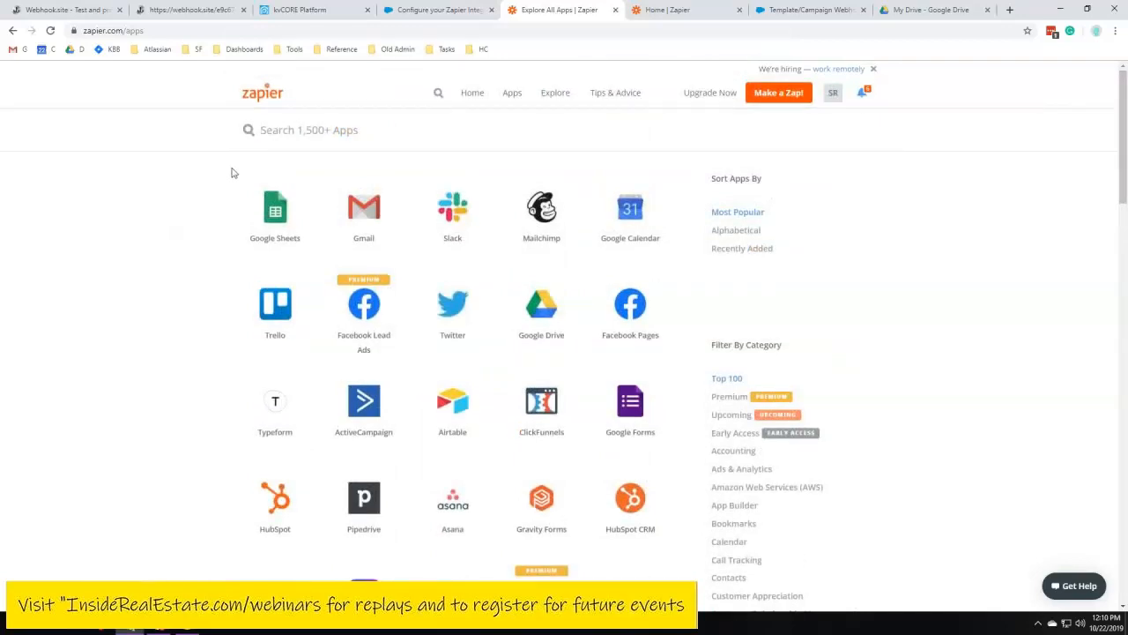
# Search the app directory for thanks.io, then clear the search
pyautogui.click(299, 130)
pyautogui.moveTo(359, 247)
pyautogui.moveTo(246, 211)
pyautogui.write('thanks.io')
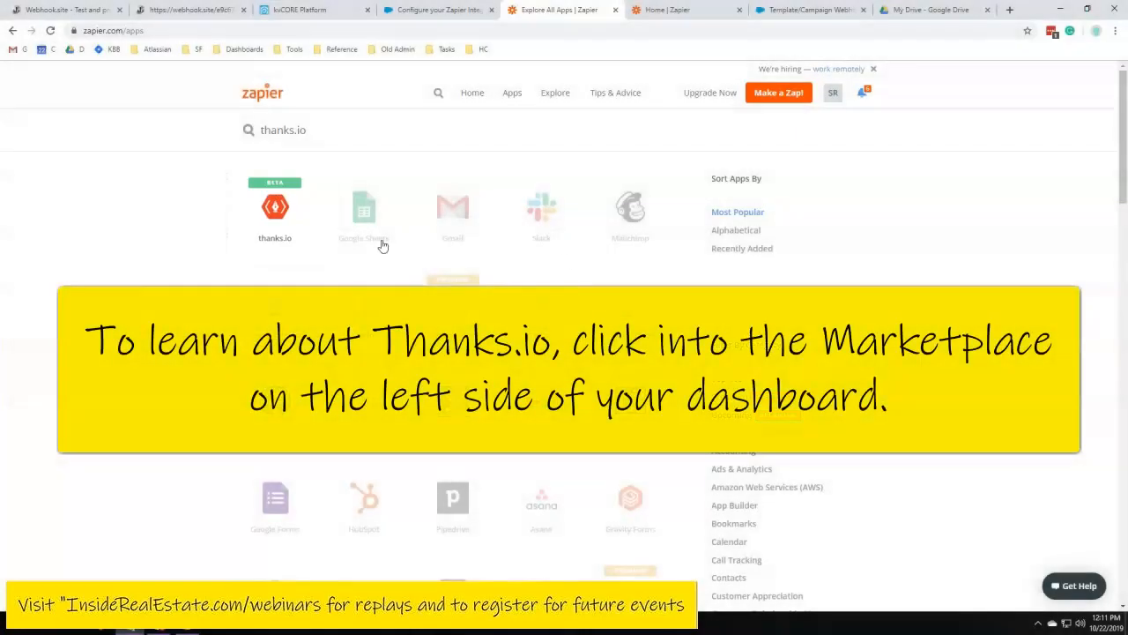
pyautogui.moveTo(282, 217)
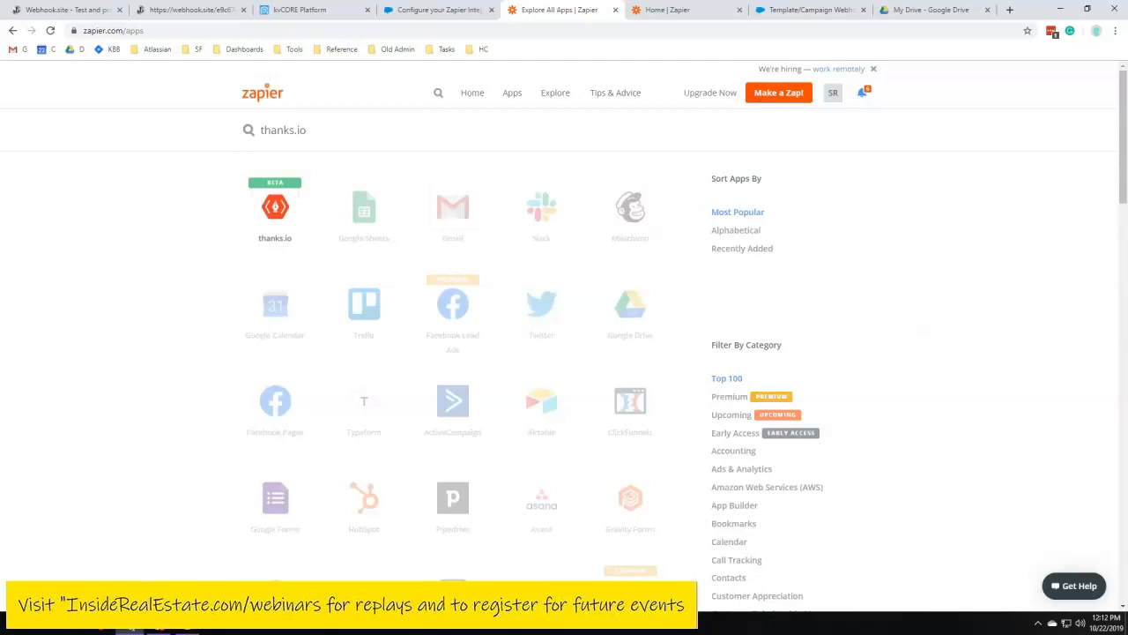
pyautogui.moveTo(320, 129); pyautogui.dragTo(220, 141)
pyautogui.press('BackSpace')
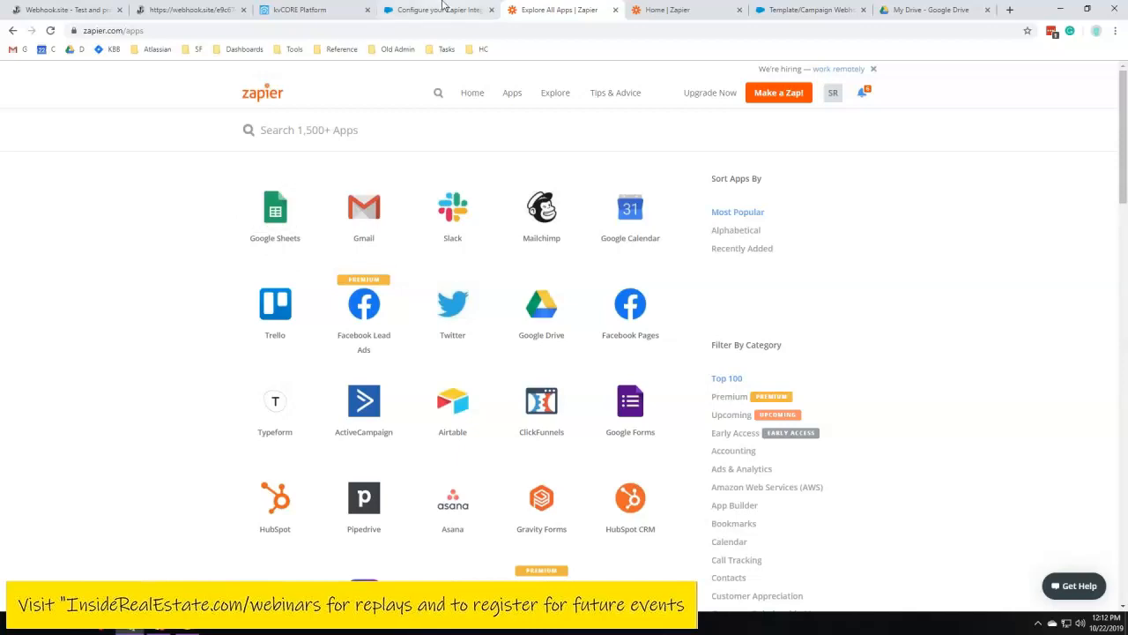
pyautogui.moveTo(212, 196); pyautogui.dragTo(995, 494)
pyautogui.click(1016, 470)
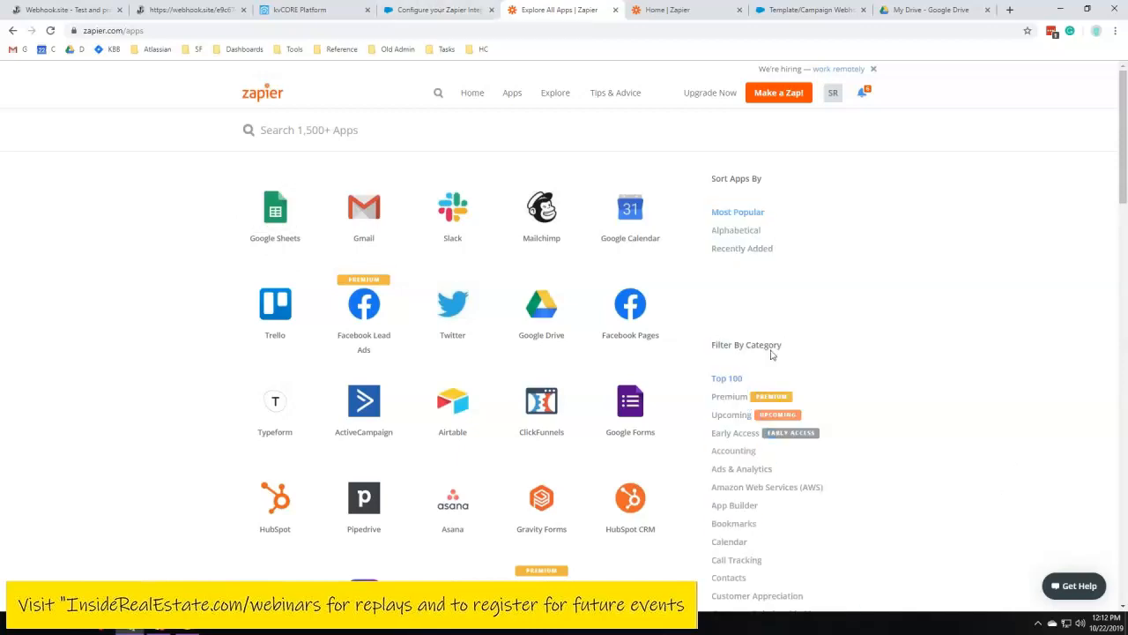
# Open the kvCORE Zapier invite link from the support article's setup section, then return to the My Zaps list
pyautogui.click(440, 7)
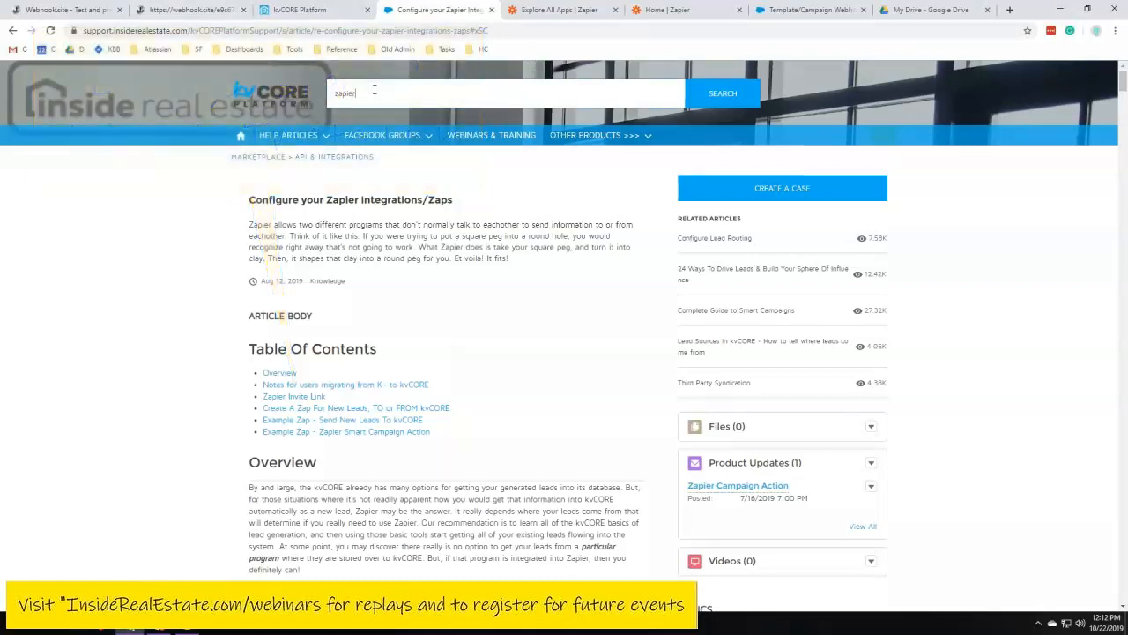
pyautogui.click(376, 91)
pyautogui.click(378, 181)
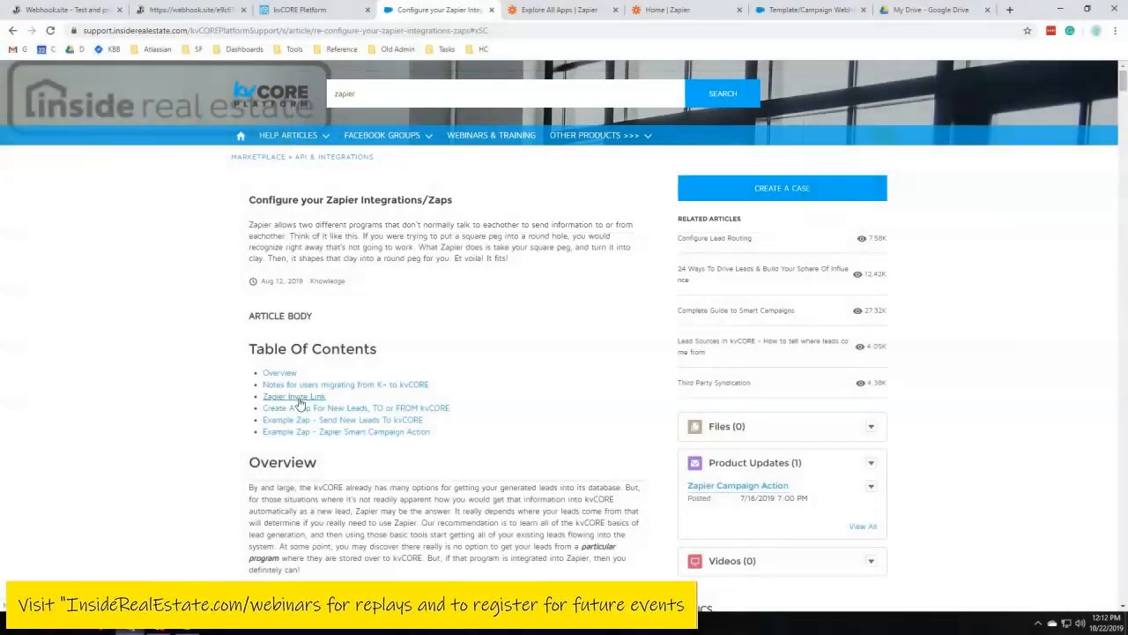
pyautogui.click(296, 397)
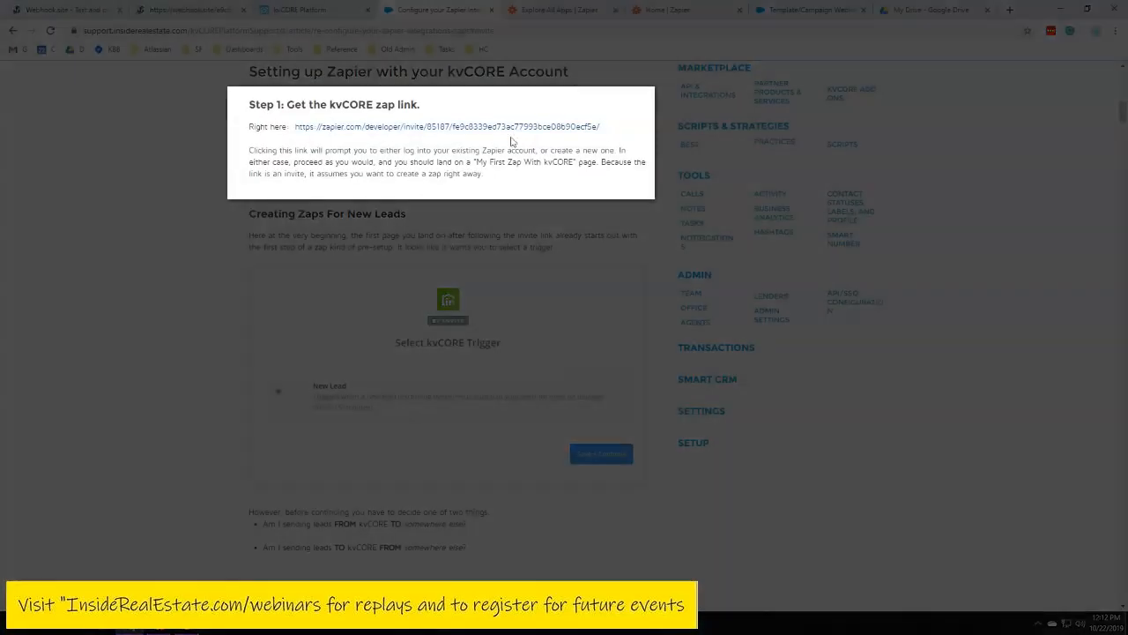
pyautogui.moveTo(615, 129); pyautogui.dragTo(298, 125)
pyautogui.click(305, 126)
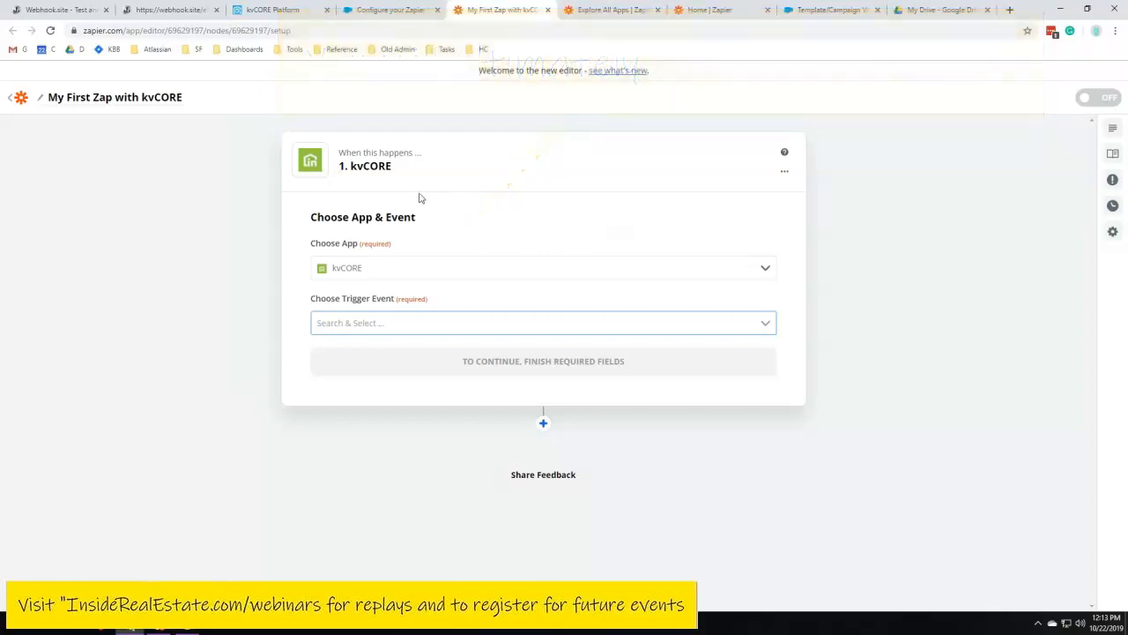
pyautogui.click(19, 99)
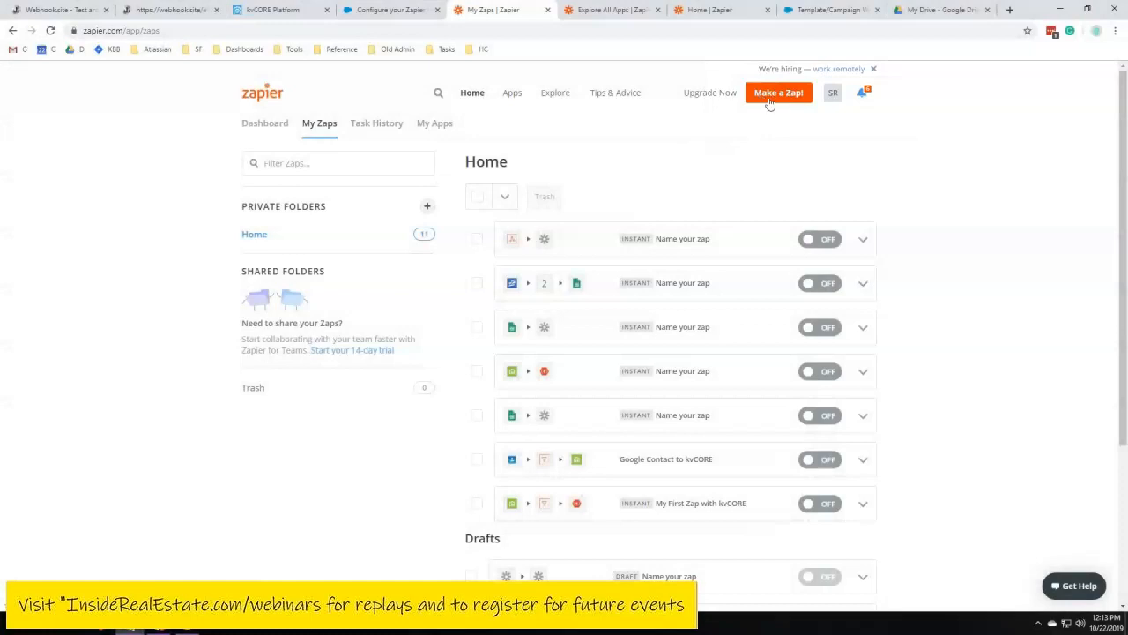
# Open the Lead Dropbox lead source in kvCORE's Lead Engine and copy the agent's Zapier key
pyautogui.click(411, 10)
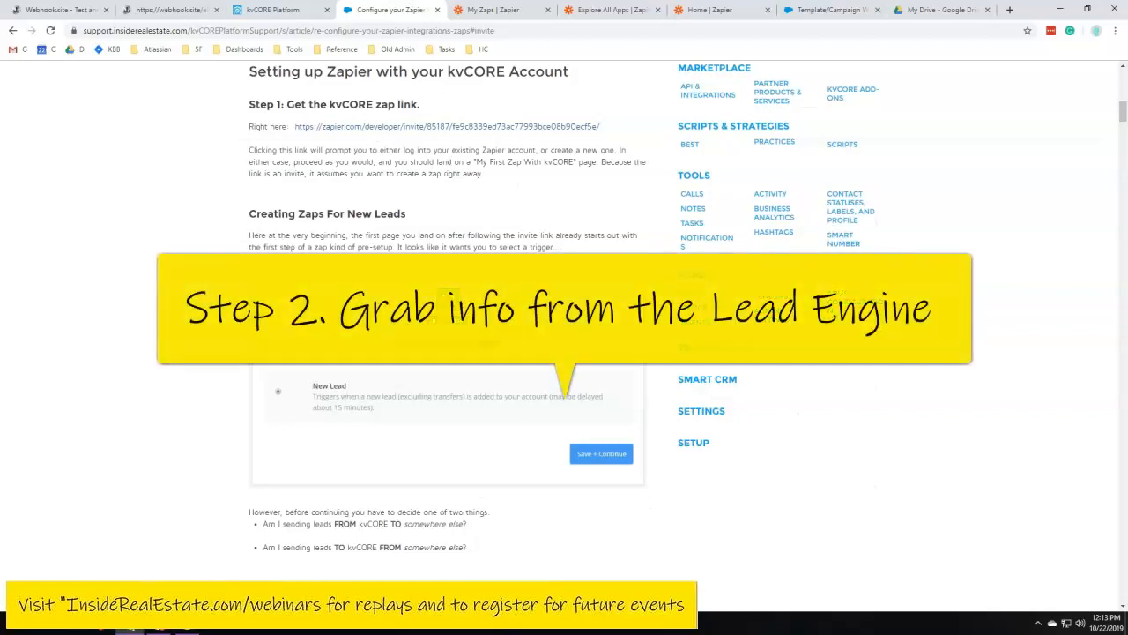
pyautogui.click(294, 9)
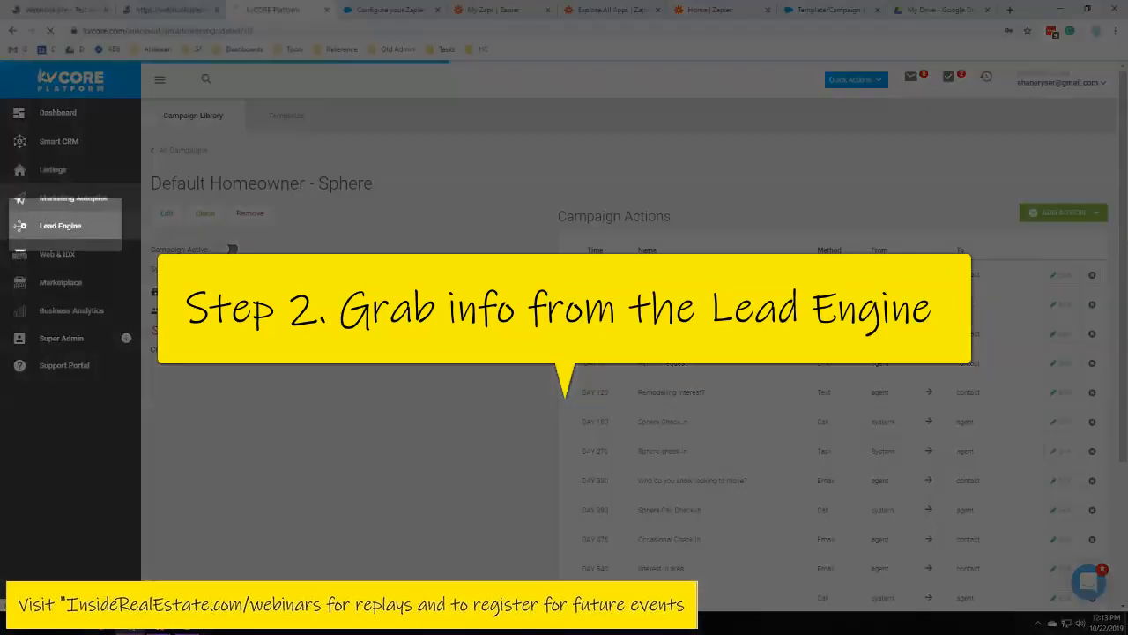
pyautogui.click(60, 227)
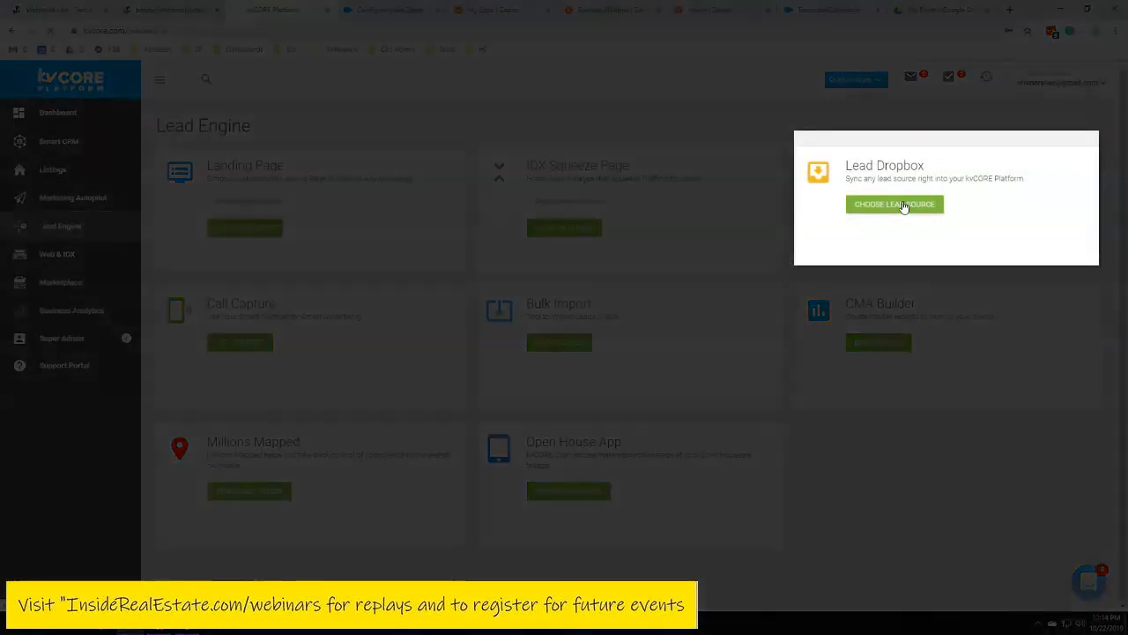
pyautogui.click(902, 205)
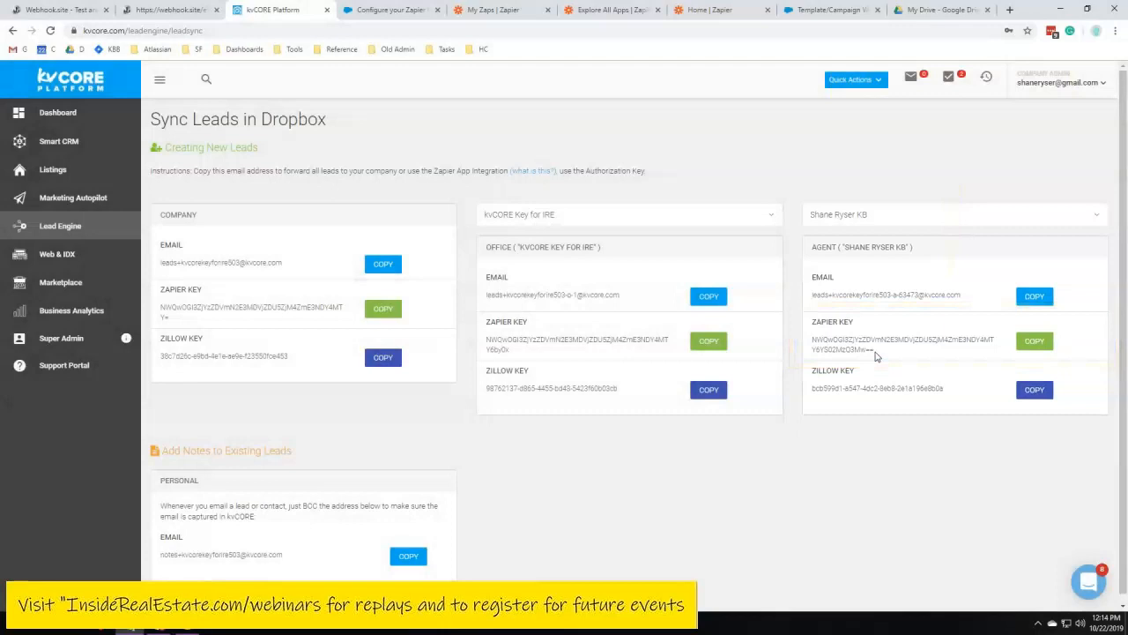
pyautogui.click(1033, 341)
# Examine the office and agent Zapier key sections on the Sync Leads in Dropbox page
pyautogui.moveTo(487, 248); pyautogui.dragTo(612, 255)
pyautogui.moveTo(813, 250); pyautogui.dragTo(923, 255)
pyautogui.click(922, 254)
pyautogui.moveTo(812, 252); pyautogui.dragTo(834, 248)
pyautogui.click(836, 250)
pyautogui.moveTo(814, 248); pyautogui.dragTo(837, 249)
pyautogui.click(837, 295)
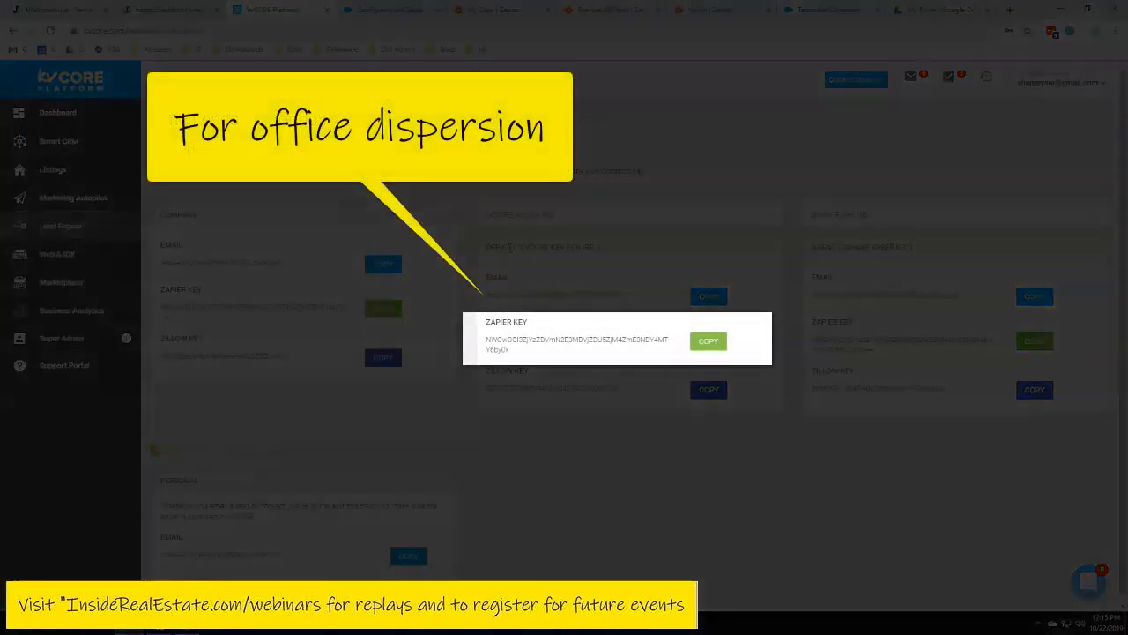
pyautogui.moveTo(508, 248); pyautogui.dragTo(487, 251)
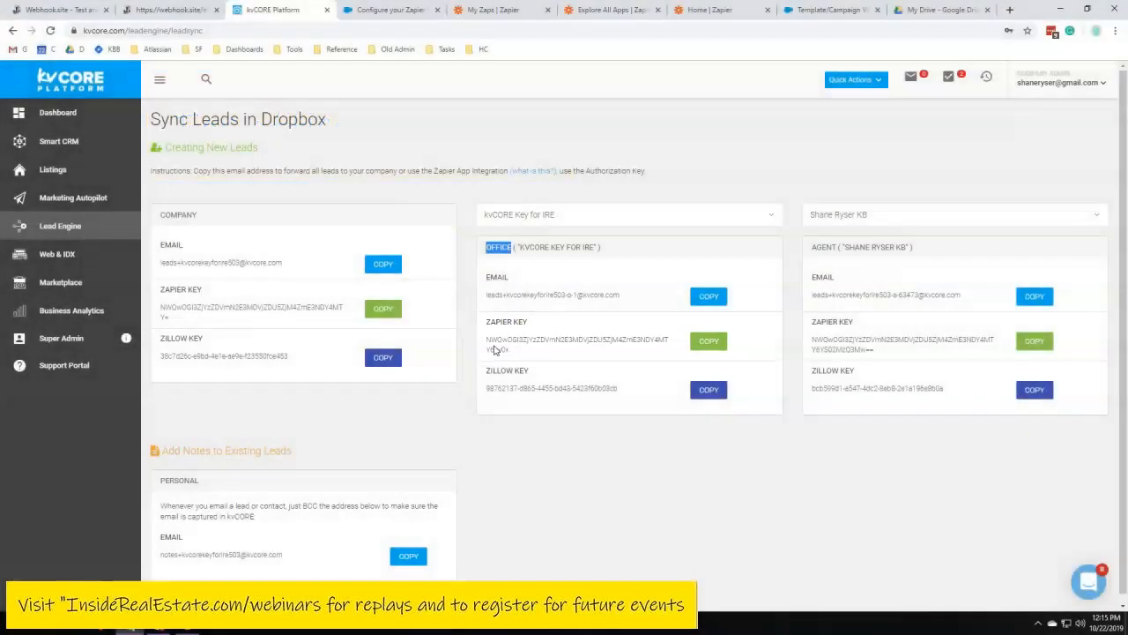
pyautogui.click(495, 349)
# Start a new zap and choose Google Sheets as the trigger app
pyautogui.click(494, 10)
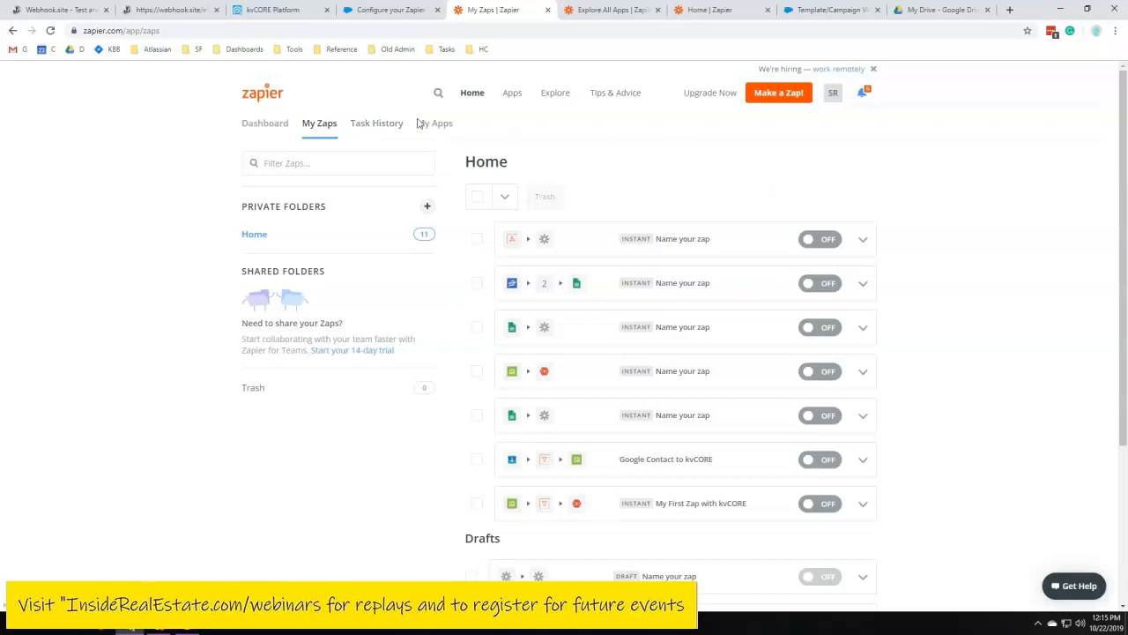
pyautogui.click(777, 98)
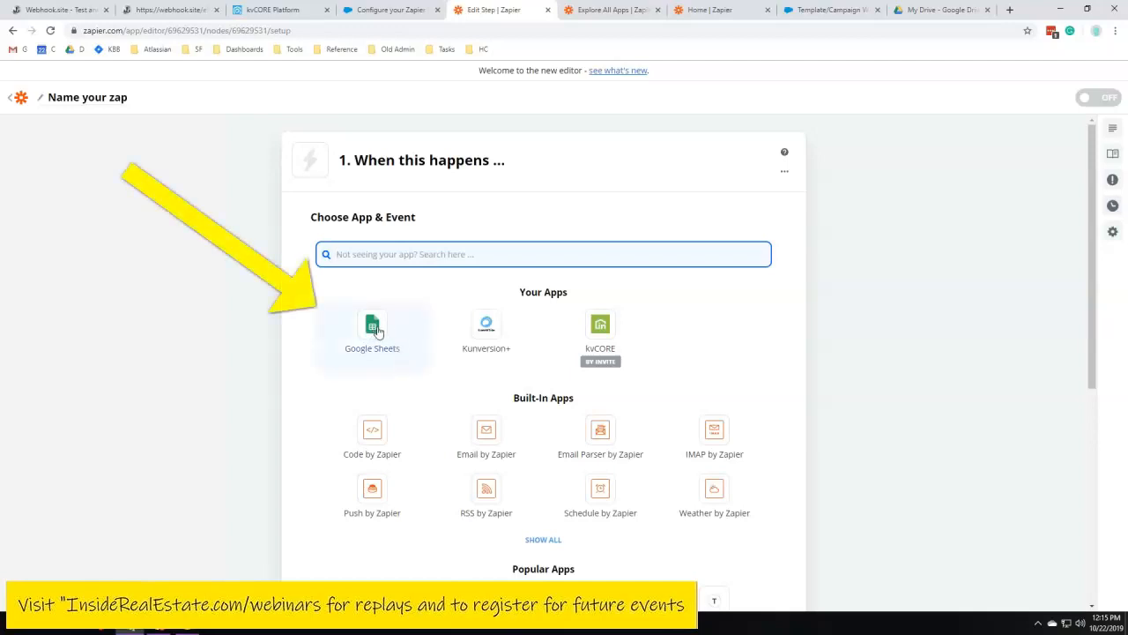
pyautogui.moveTo(337, 164); pyautogui.dragTo(528, 161)
pyautogui.click(530, 164)
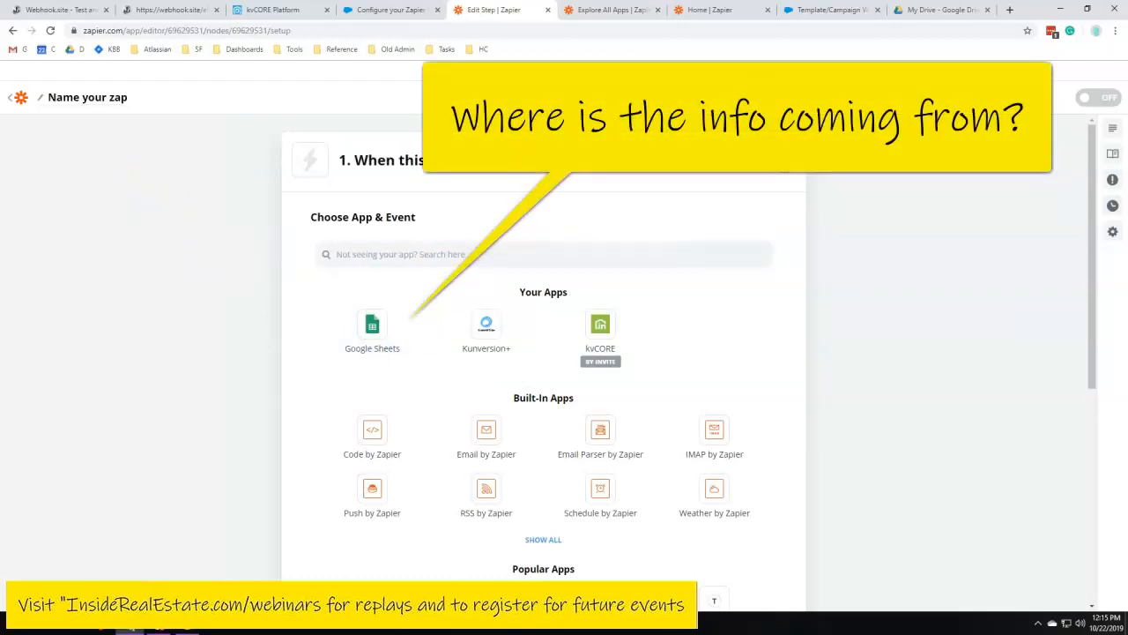
pyautogui.click(345, 326)
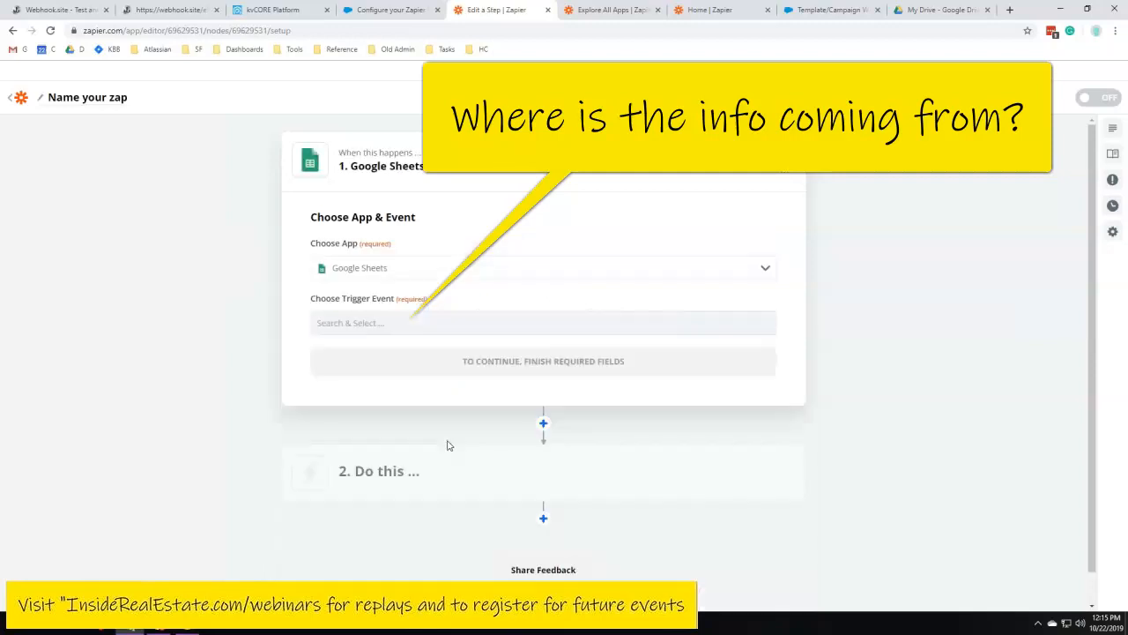
# Set the Google Sheets trigger event to New Spreadsheet Row and continue
pyautogui.click(498, 317)
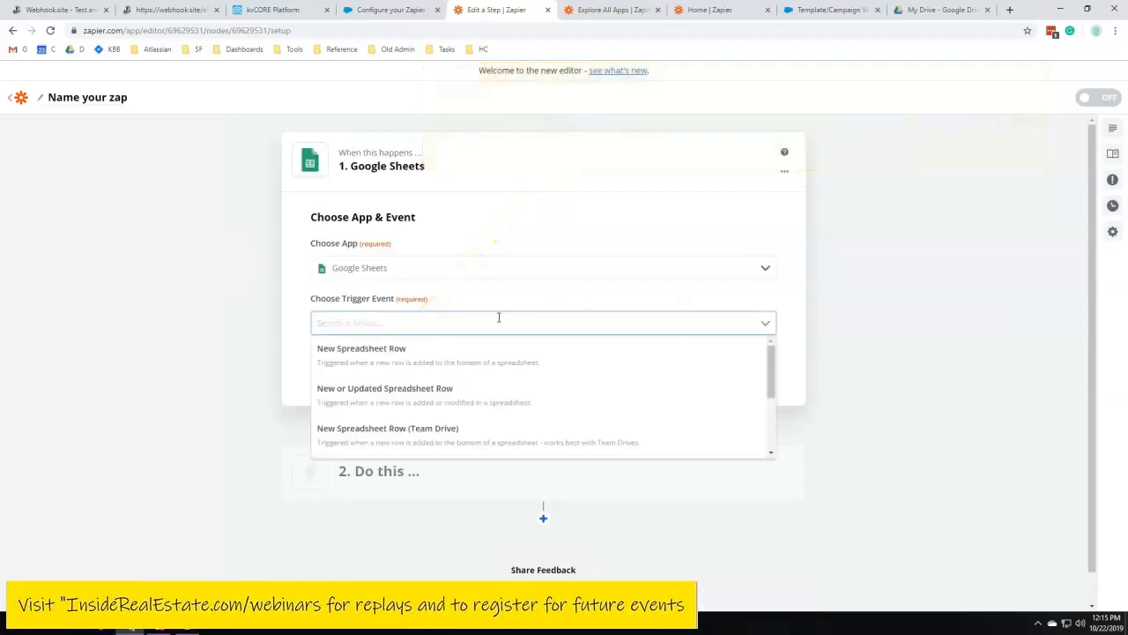
pyautogui.click(292, 296)
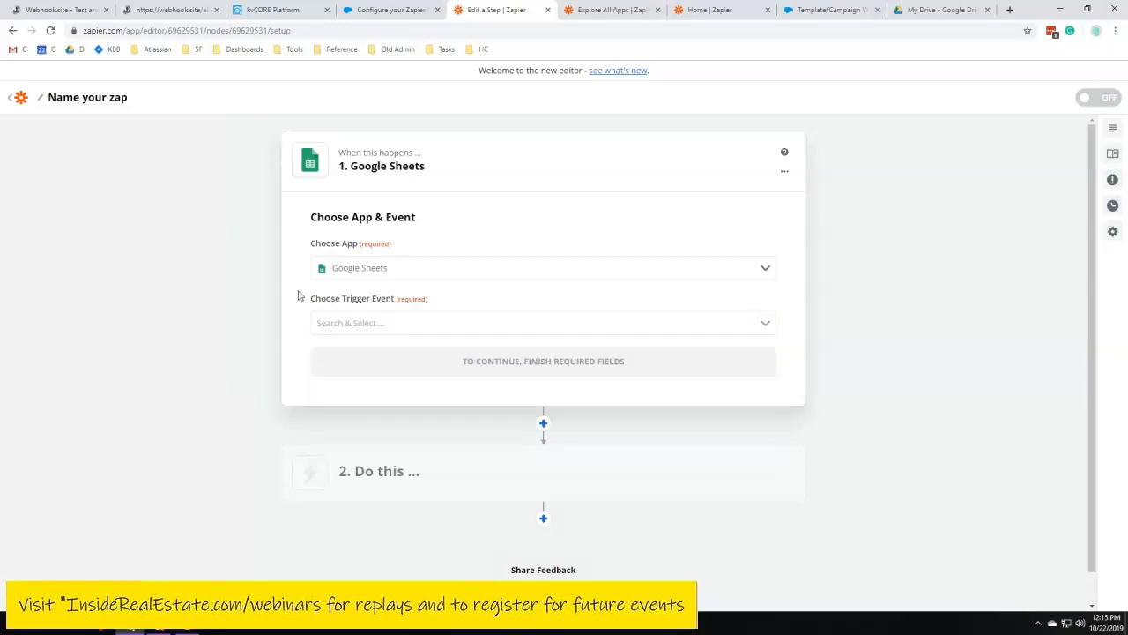
pyautogui.click(385, 328)
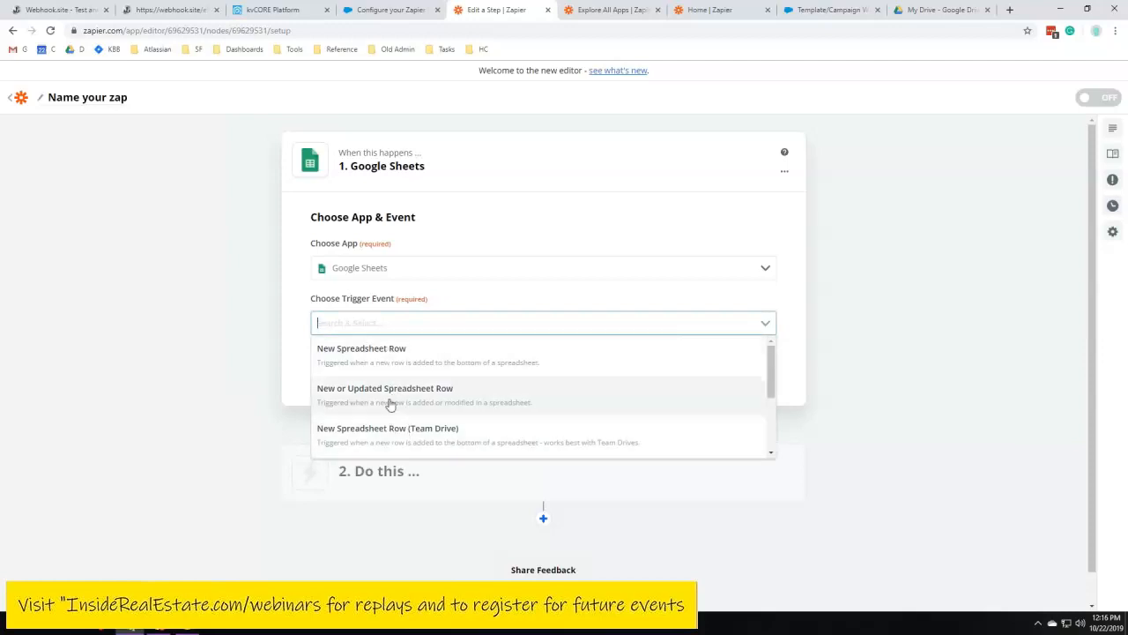
pyautogui.moveTo(774, 352)
pyautogui.mouseDown()
pyautogui.moveTo(774, 408)
pyautogui.moveTo(774, 352)
pyautogui.mouseUp()
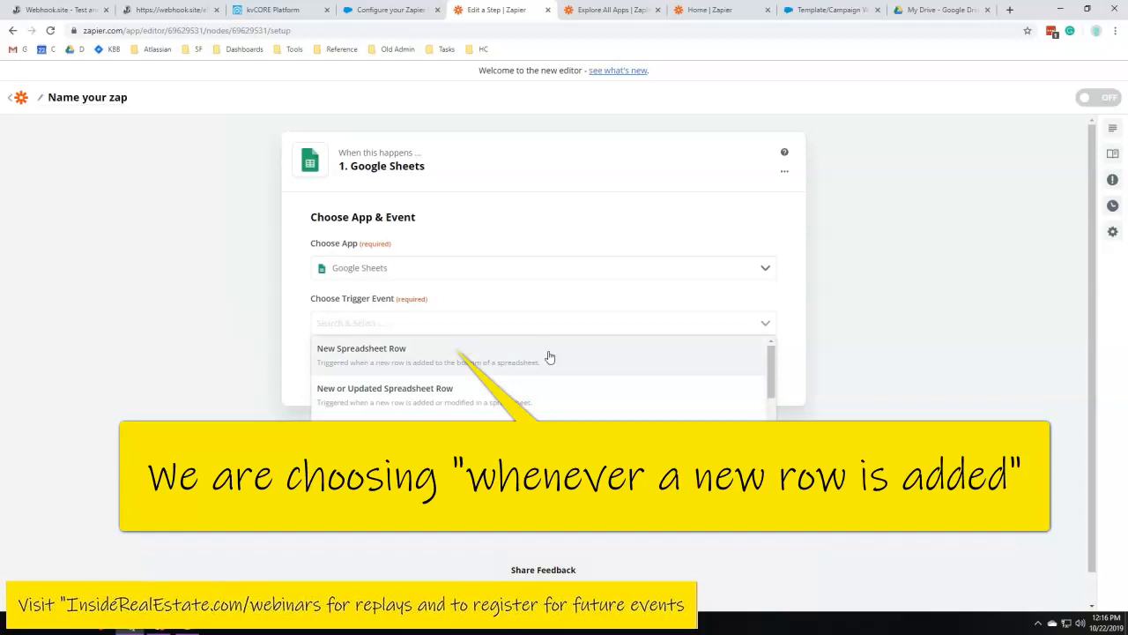
pyautogui.click(363, 353)
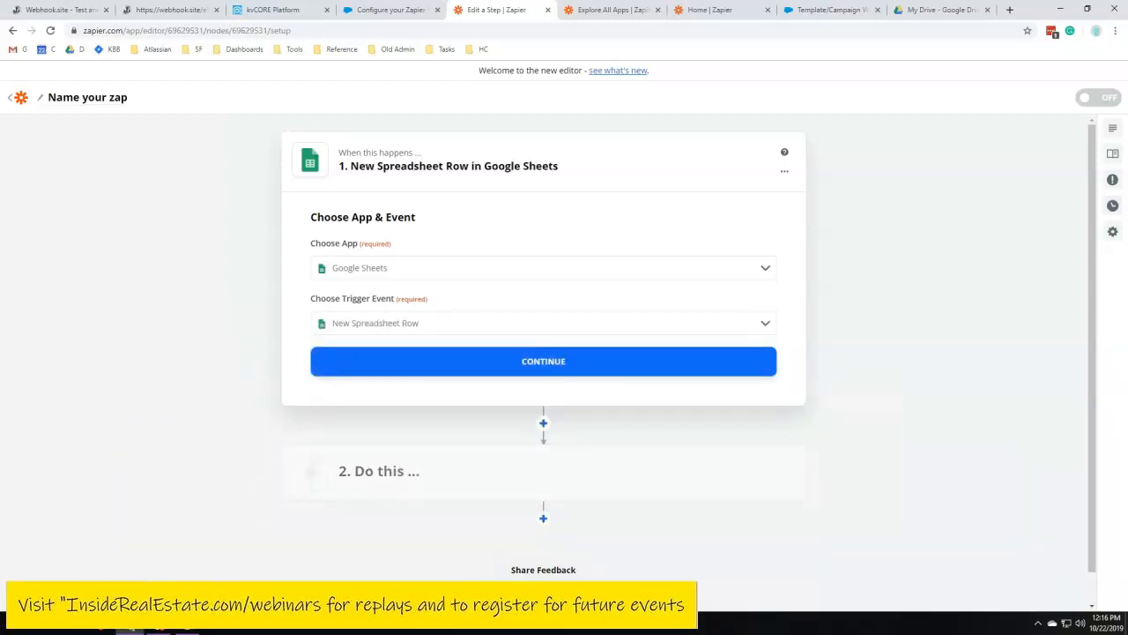
pyautogui.click(547, 364)
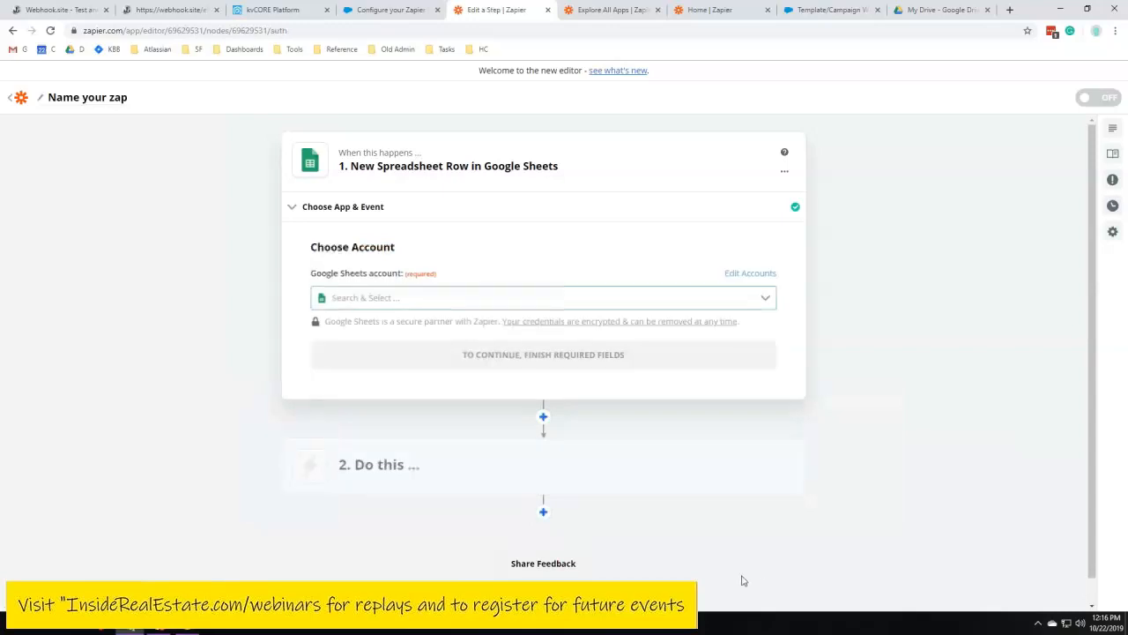
# Select the connected Google Sheets account for the trigger and continue
pyautogui.click(356, 297)
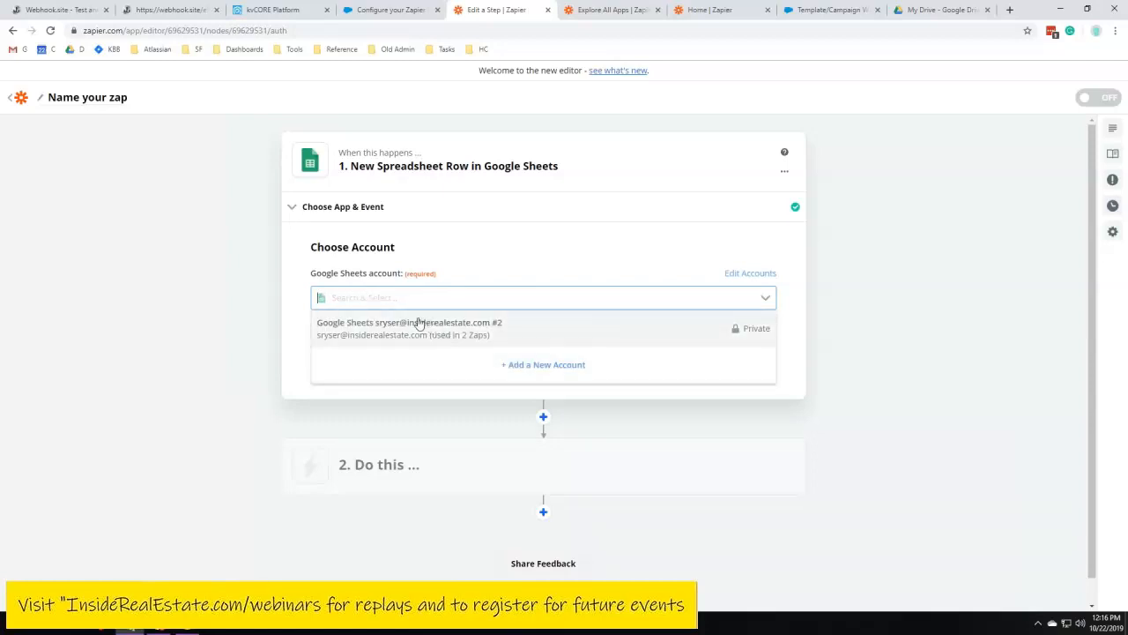
pyautogui.click(518, 323)
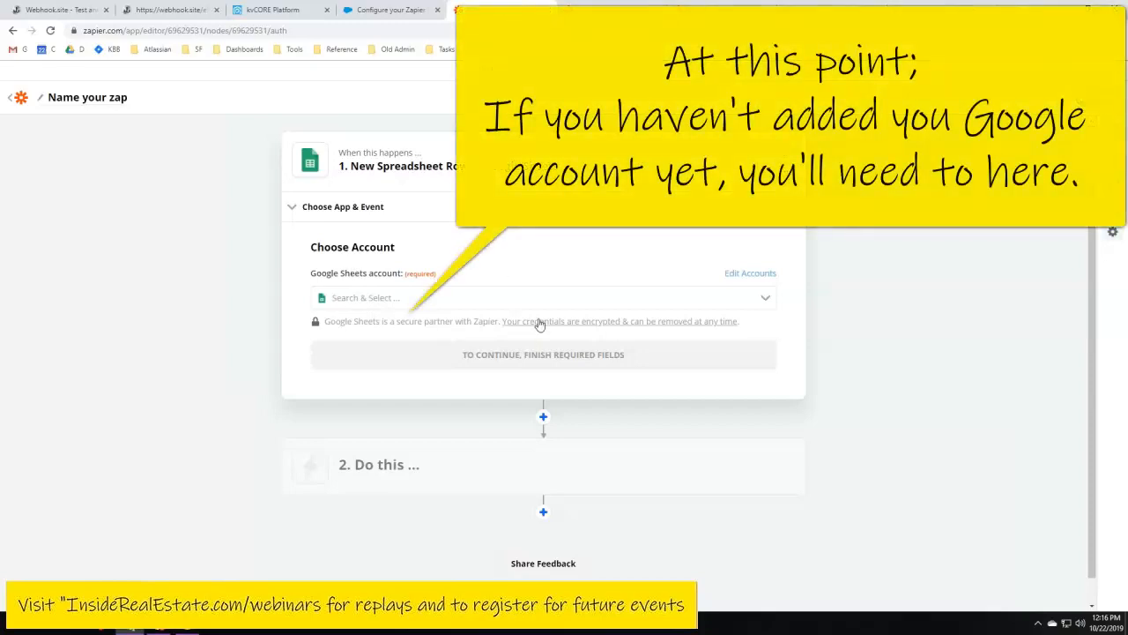
pyautogui.click(445, 293)
pyautogui.click(496, 244)
pyautogui.click(392, 298)
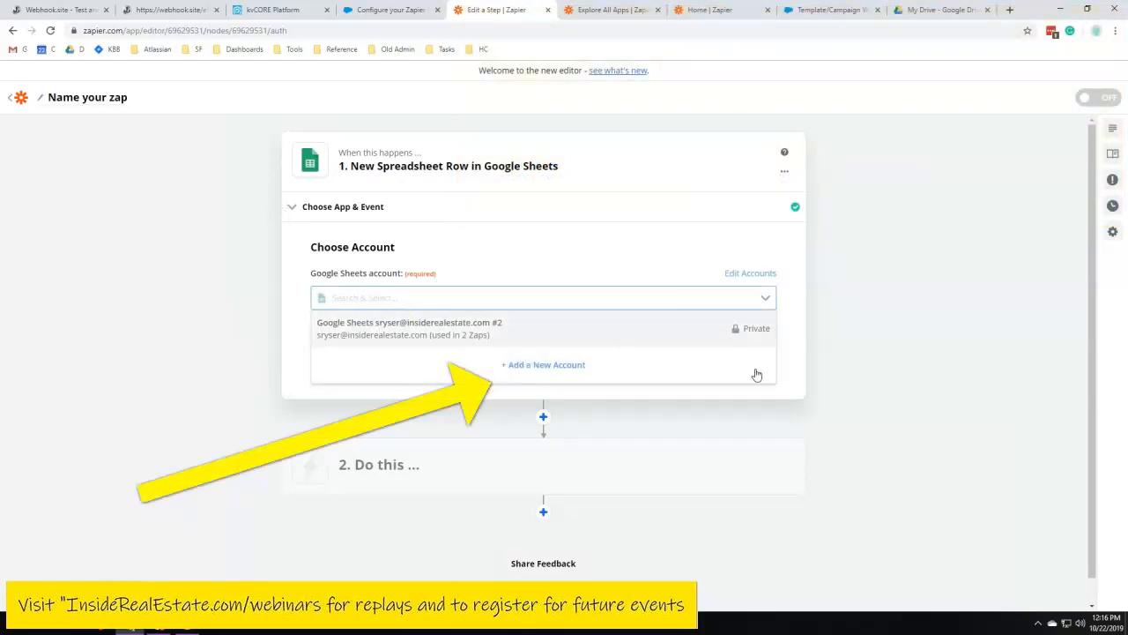
pyautogui.click(842, 379)
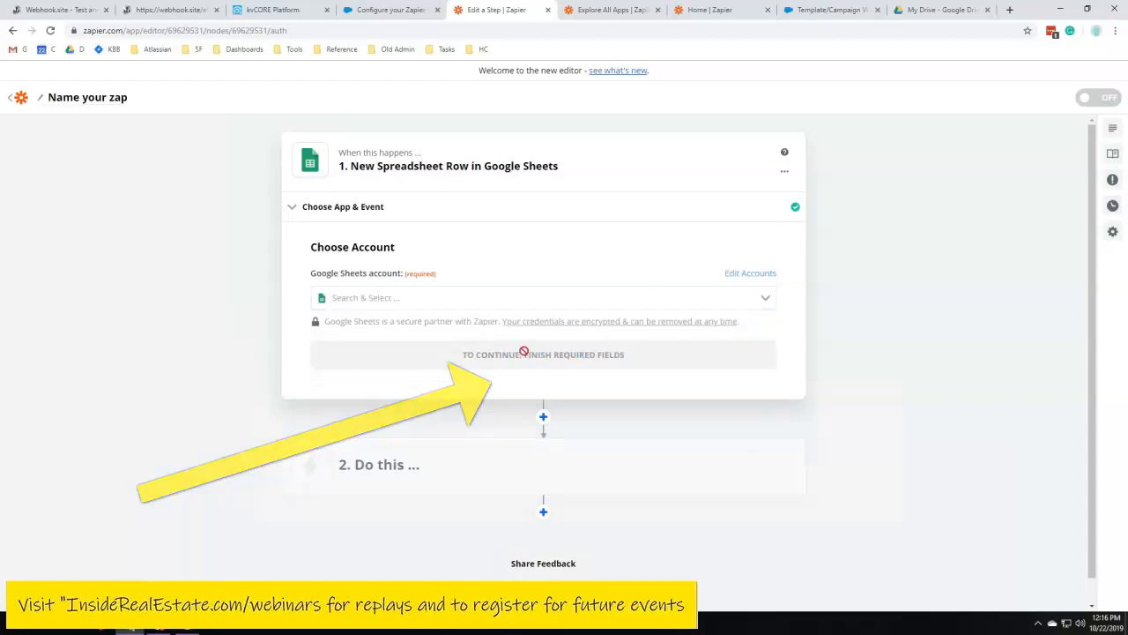
pyautogui.click(435, 298)
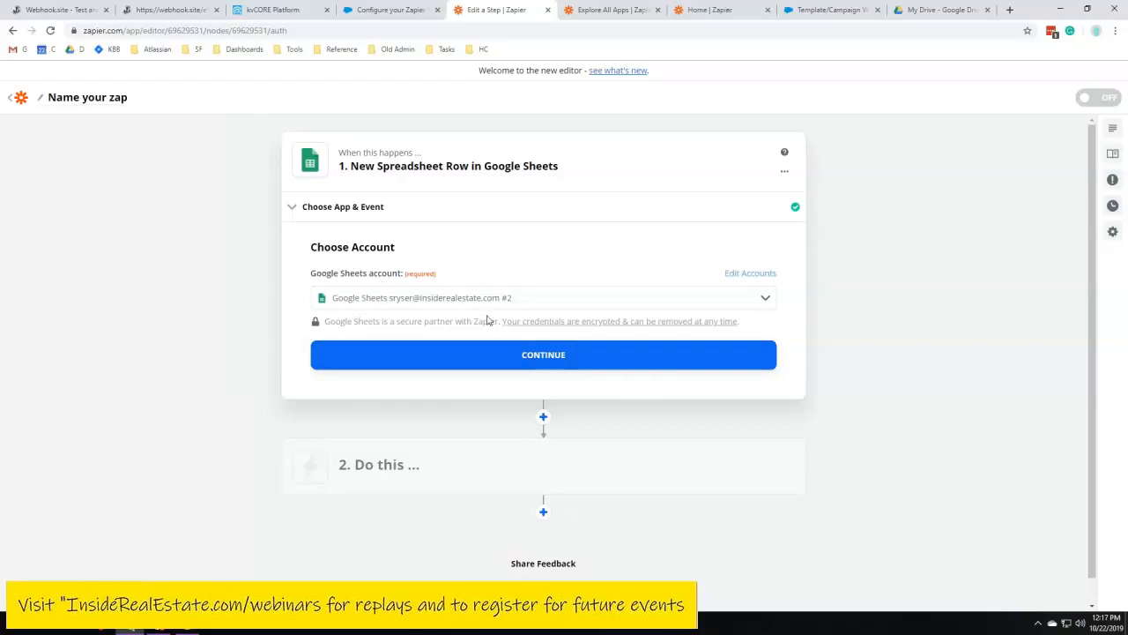
pyautogui.click(557, 356)
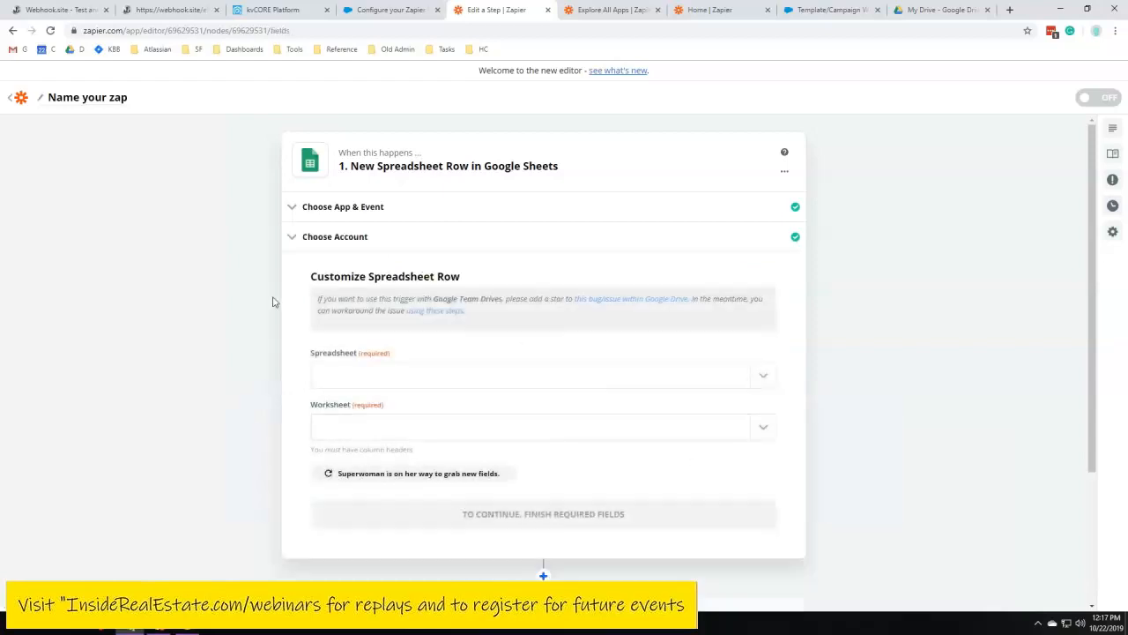
# Choose the Onesie Twosie Google Zap spreadsheet and the Sheet1 worksheet, then continue
pyautogui.scroll(-2, 272, 302)
pyautogui.scroll(2, 639, 190)
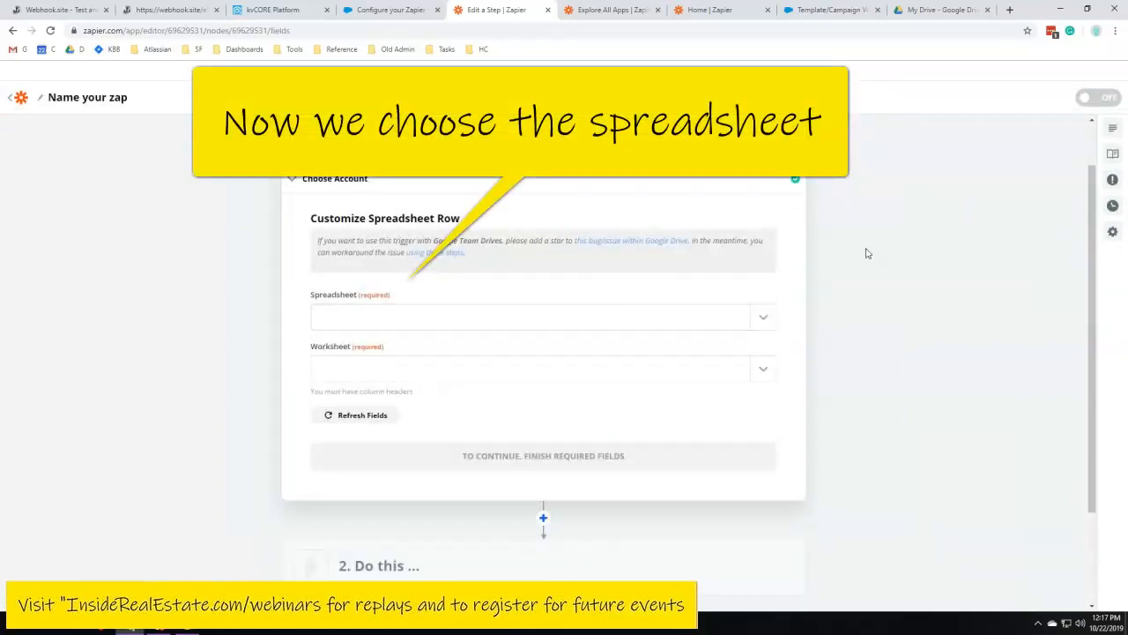
pyautogui.click(441, 320)
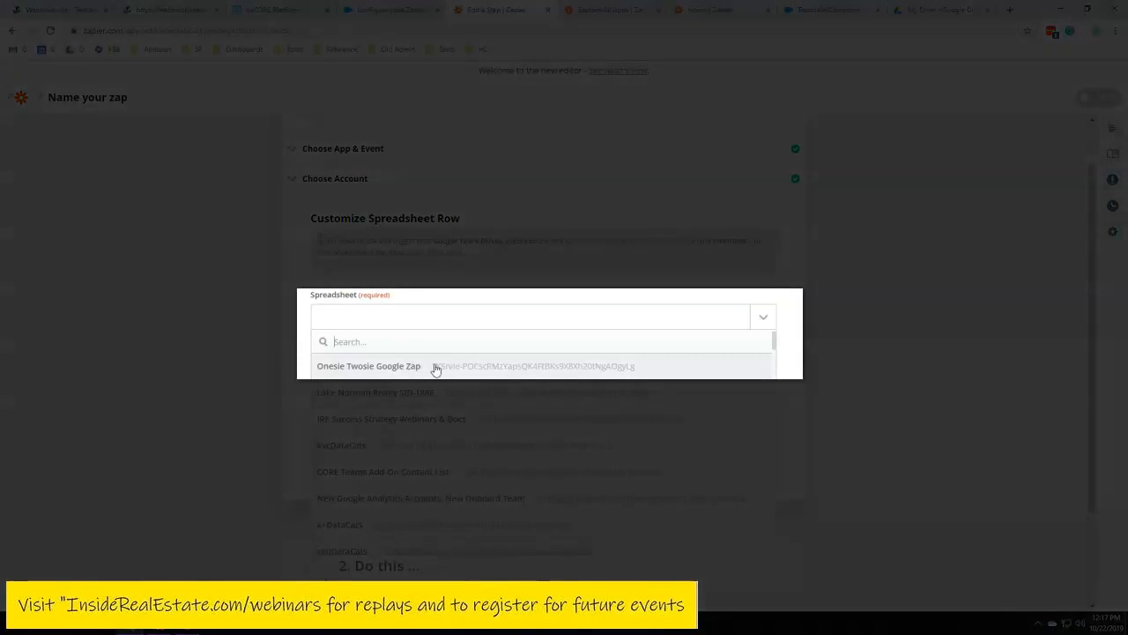
pyautogui.click(434, 366)
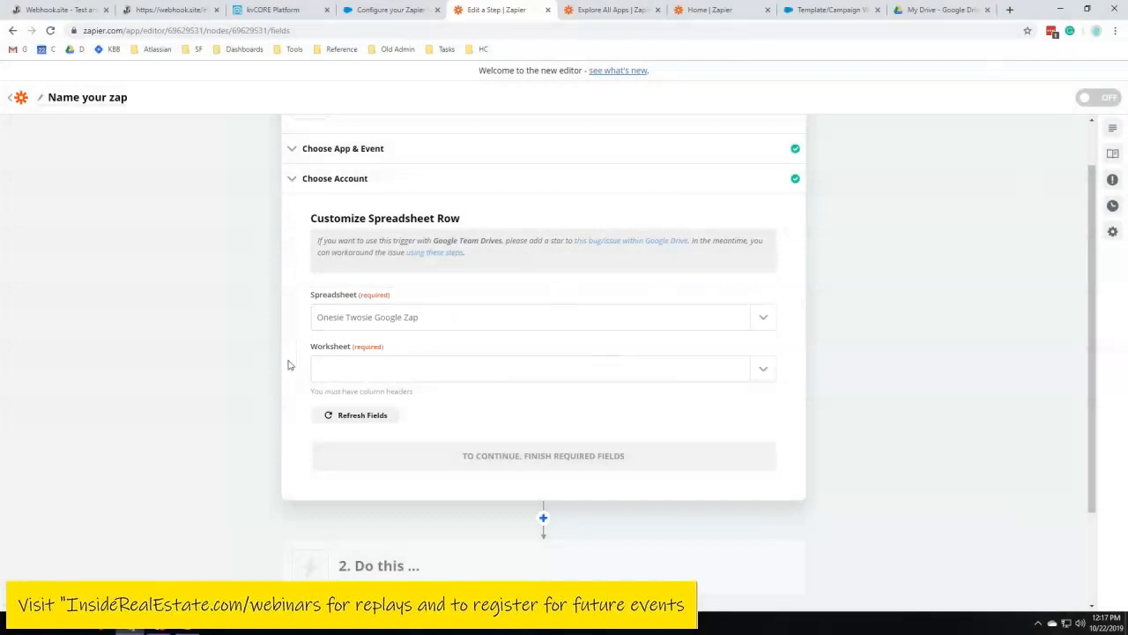
pyautogui.click(772, 376)
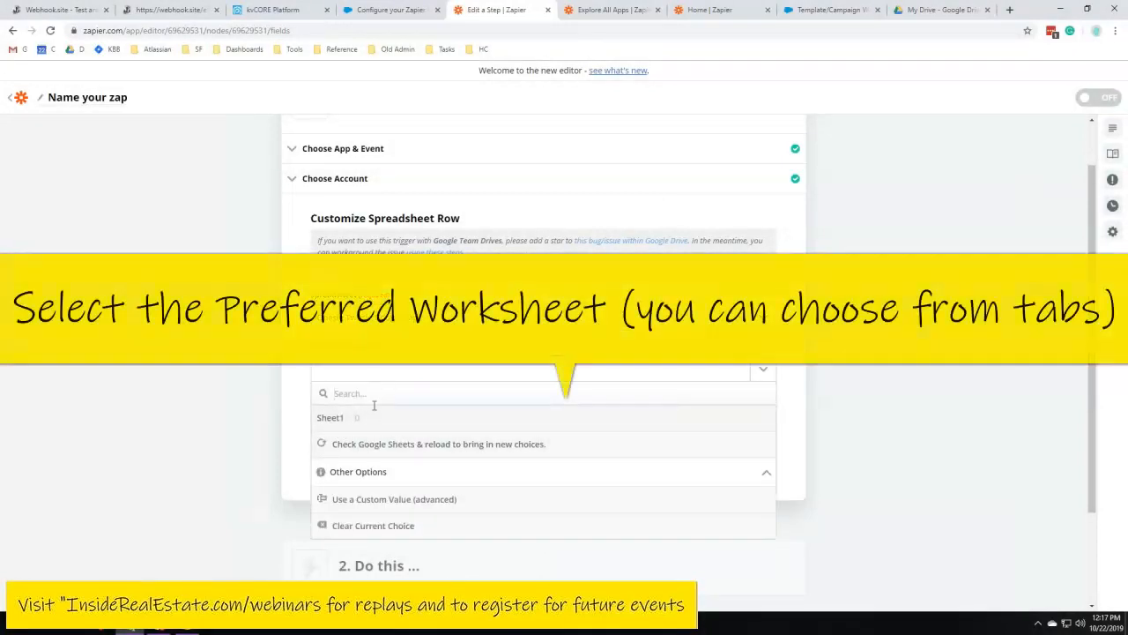
pyautogui.click(361, 423)
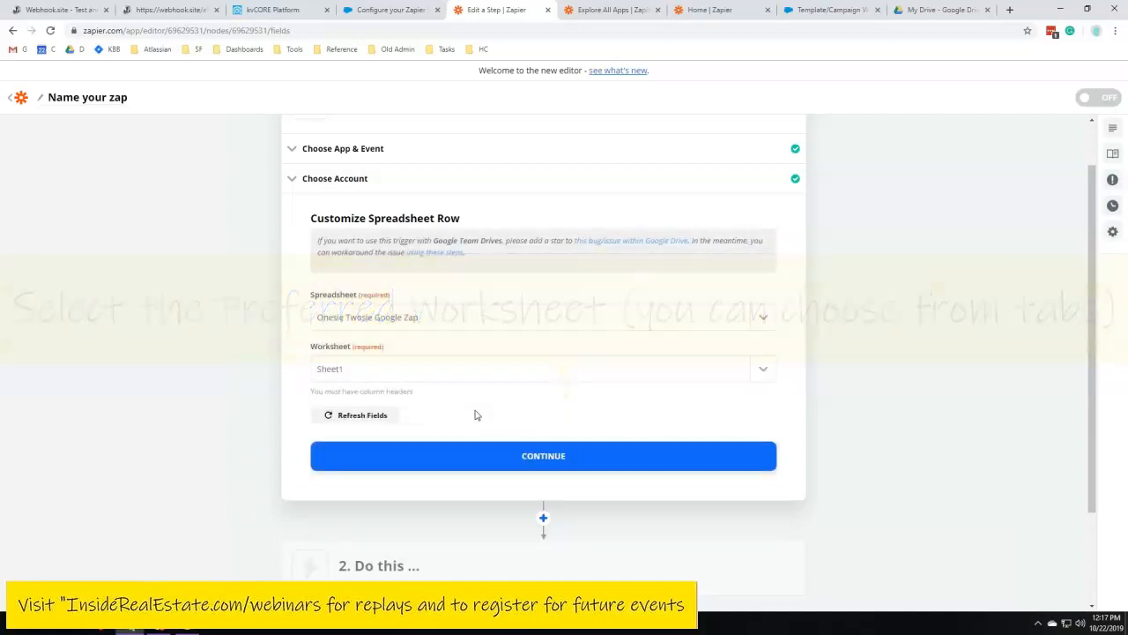
pyautogui.scroll(-2, 415, 388)
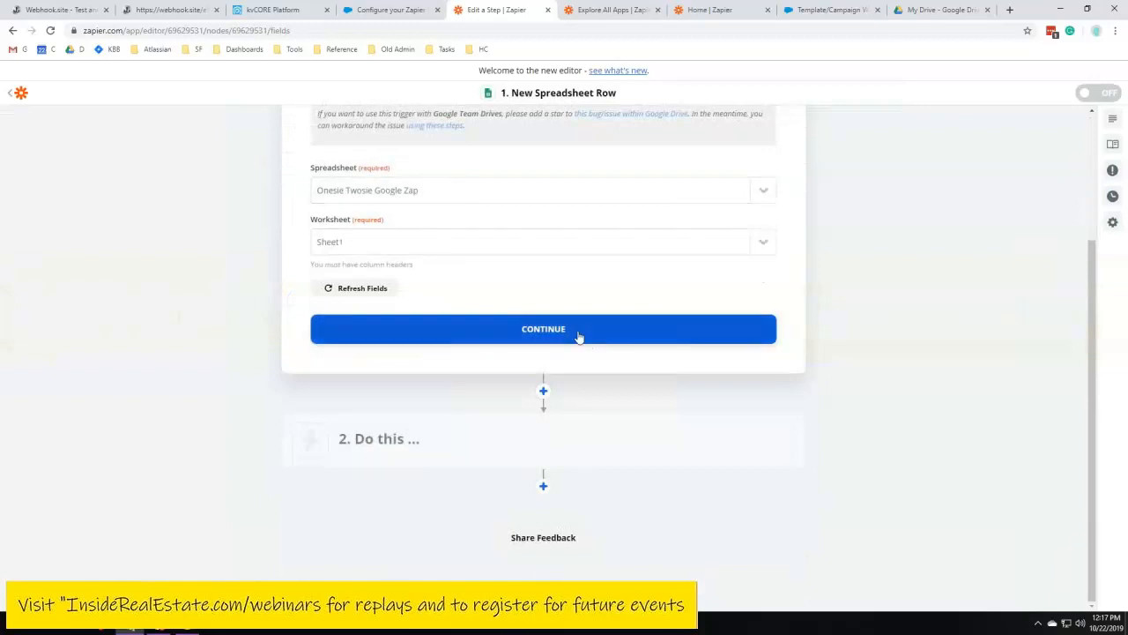
pyautogui.click(559, 329)
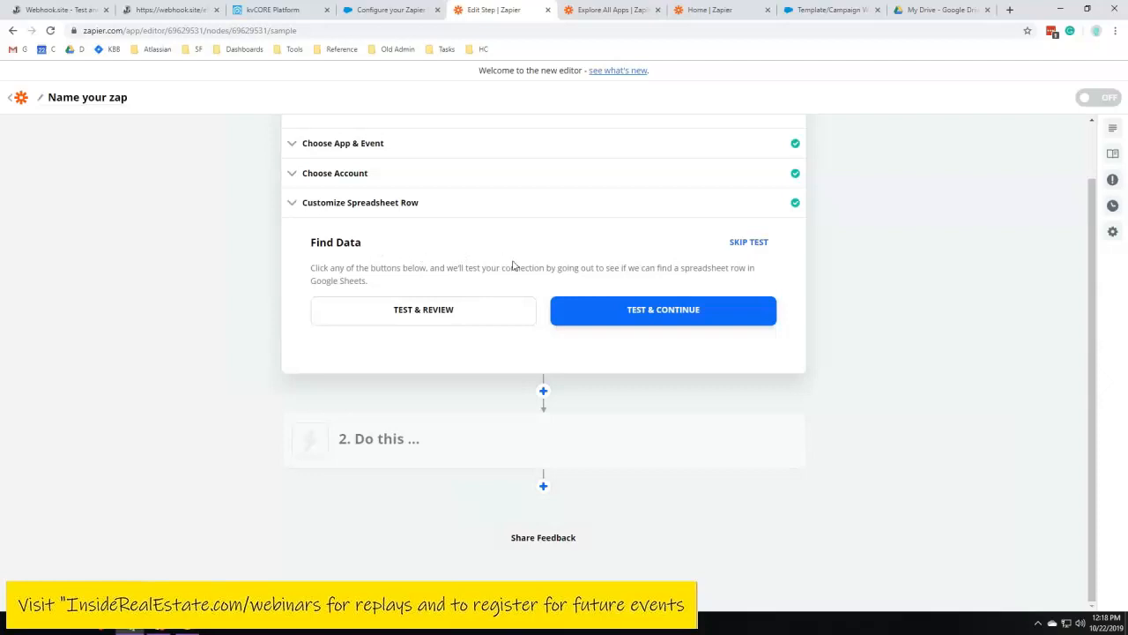
# Reopen the Customize Spreadsheet Row section to review the worksheet options, then continue again
pyautogui.scroll(1, 476, 290)
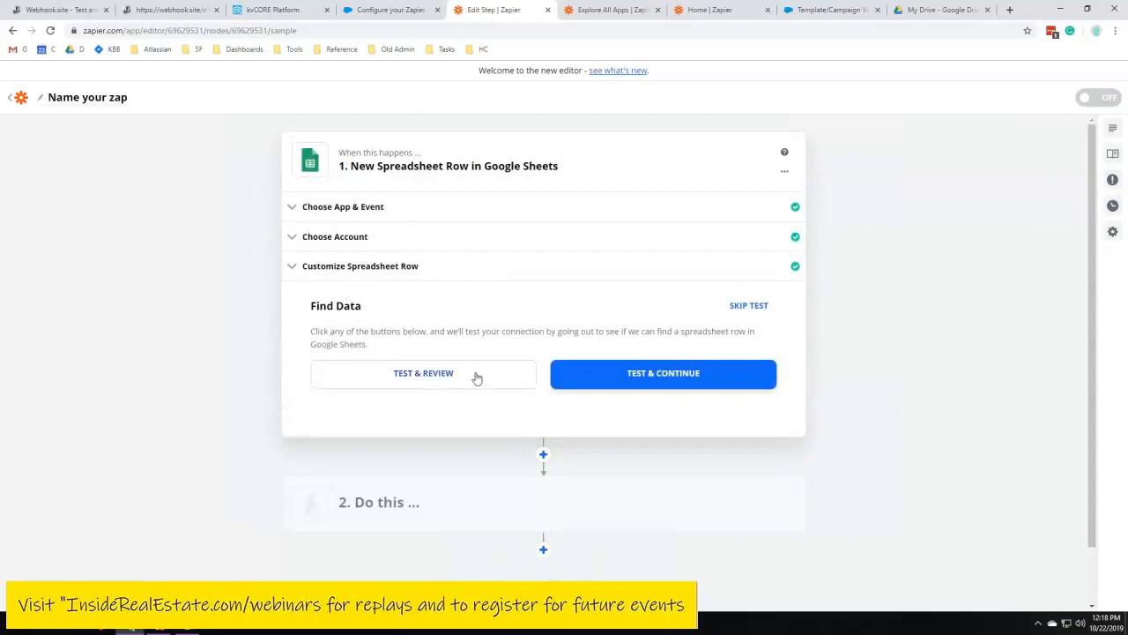
pyautogui.click(291, 269)
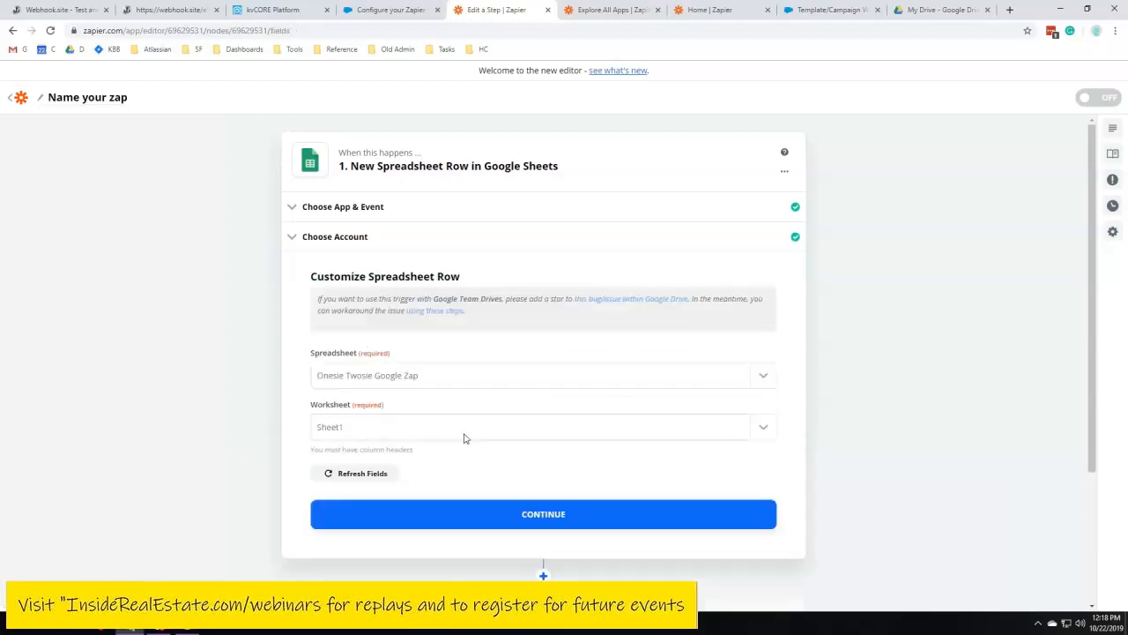
pyautogui.click(761, 429)
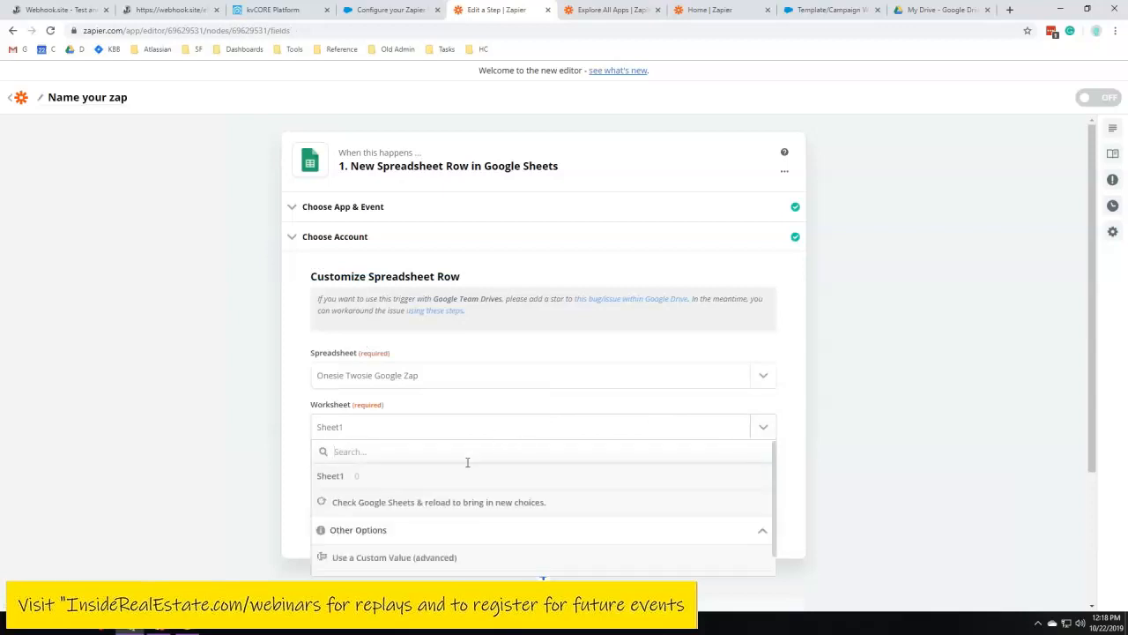
pyautogui.scroll(-1, 411, 534)
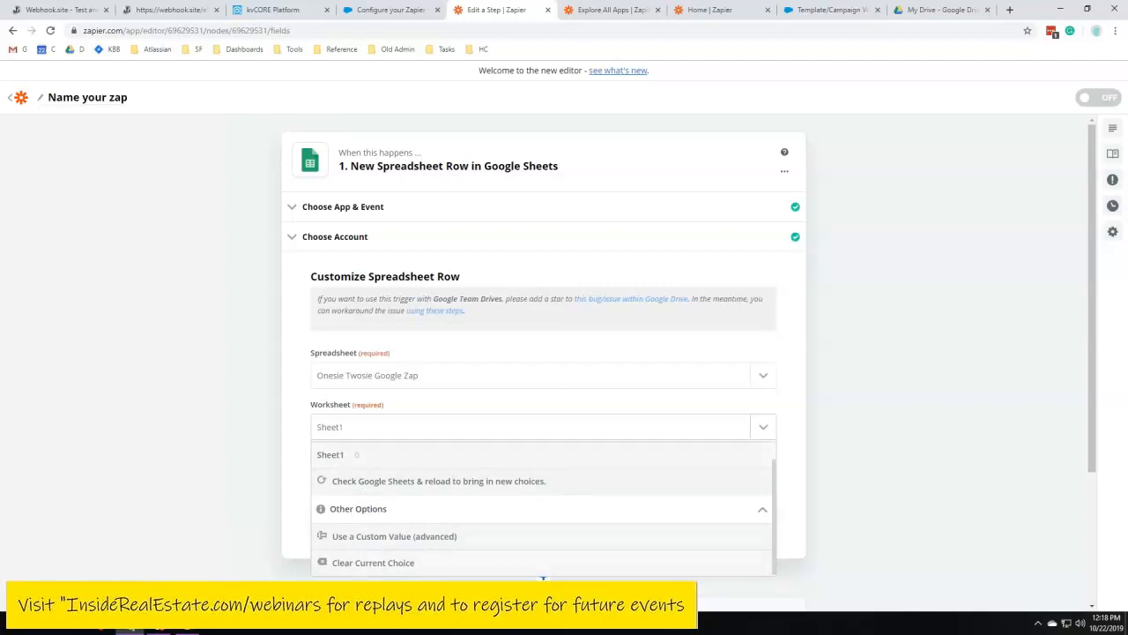
pyautogui.click(762, 431)
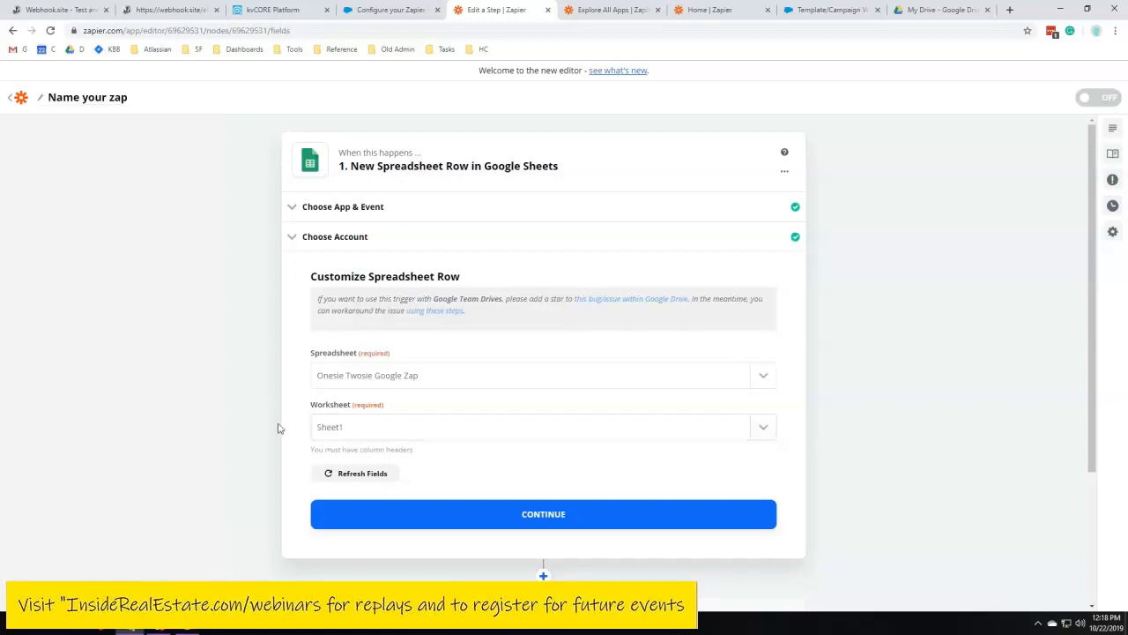
pyautogui.click(507, 524)
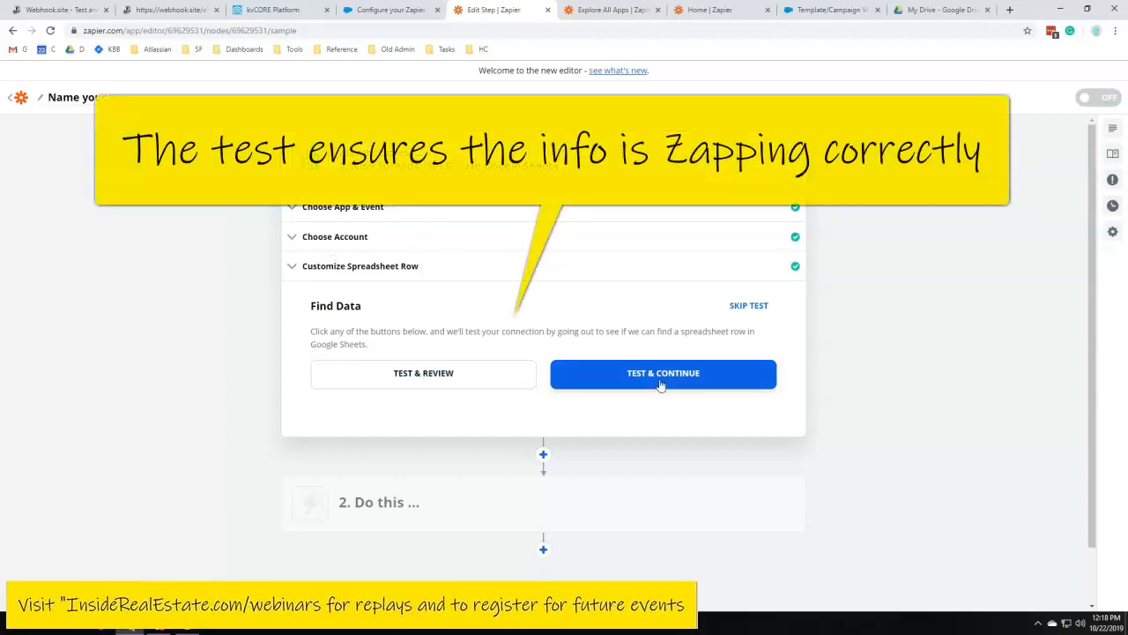
# Test the trigger step and choose kvCORE as the app for the action step
pyautogui.click(662, 384)
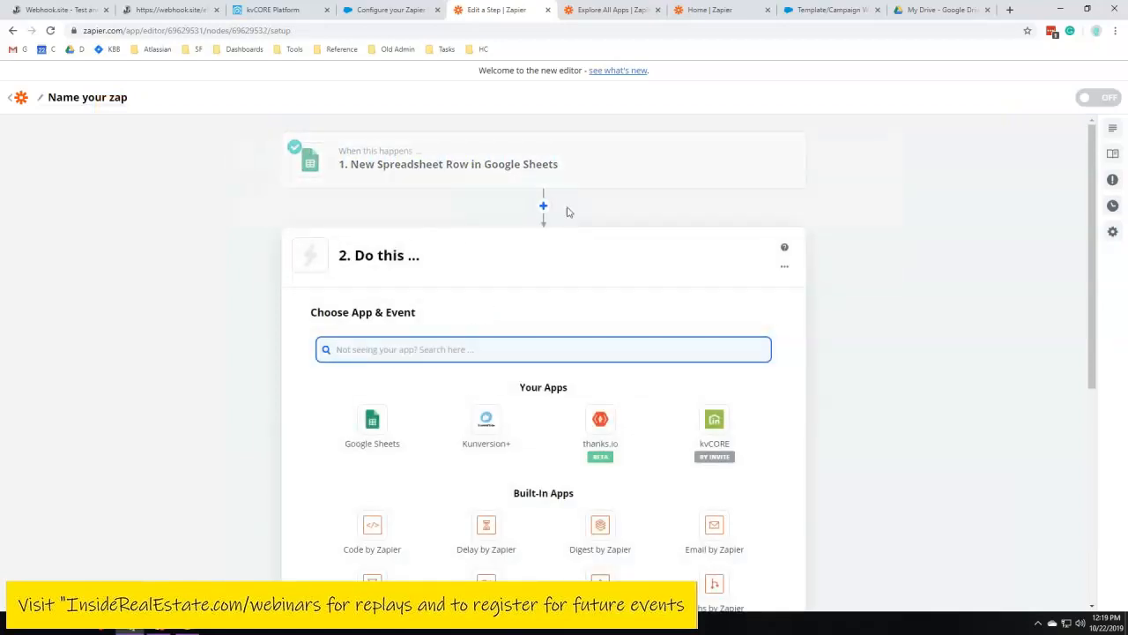
pyautogui.moveTo(343, 255); pyautogui.dragTo(430, 260)
pyautogui.click(424, 265)
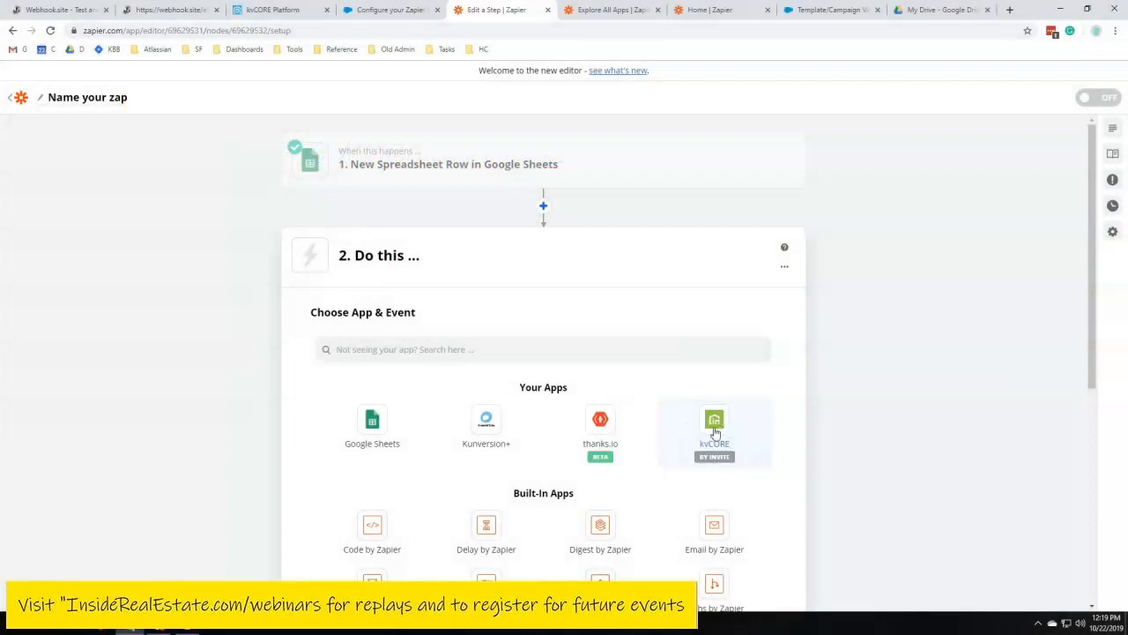
pyautogui.click(715, 432)
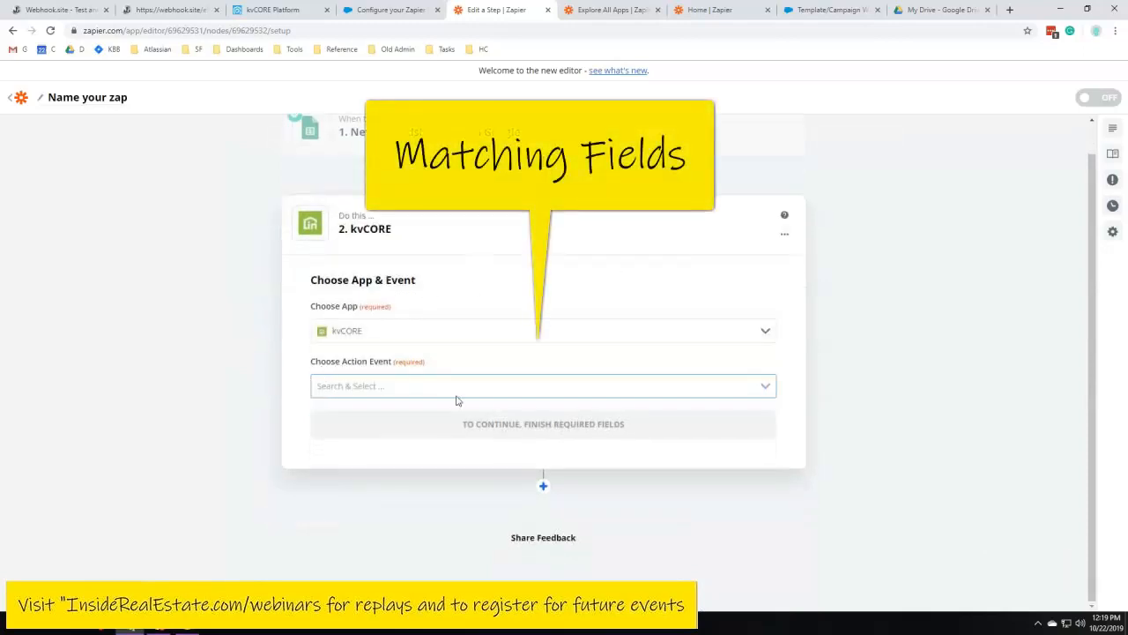
# Set the kvCORE action event to Create Contact (Post) and continue
pyautogui.click(766, 387)
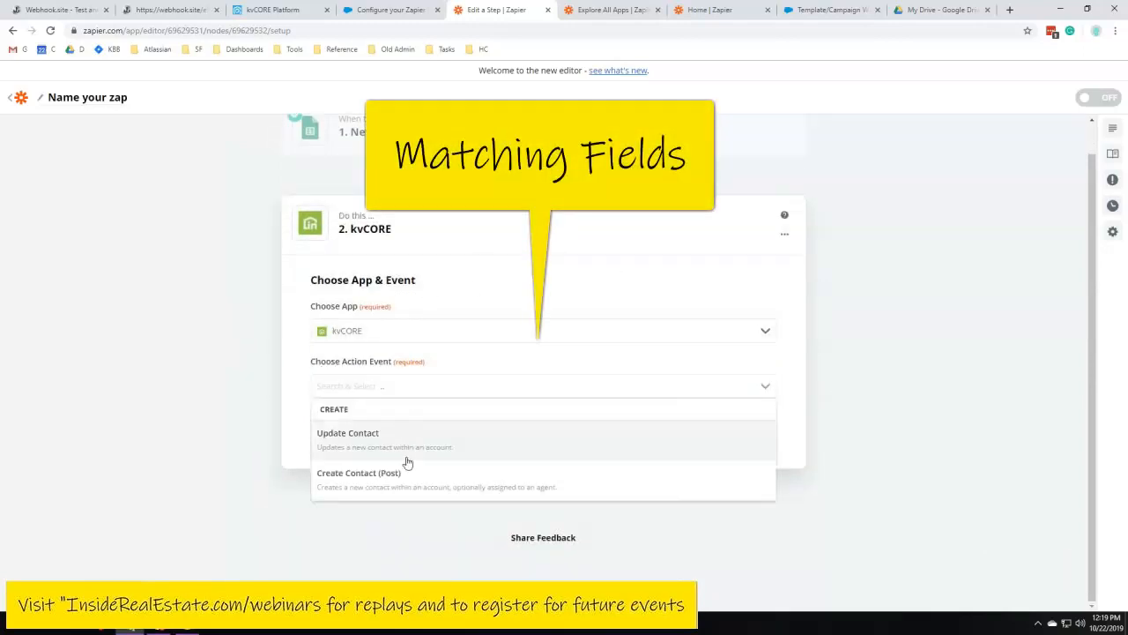
pyautogui.click(371, 484)
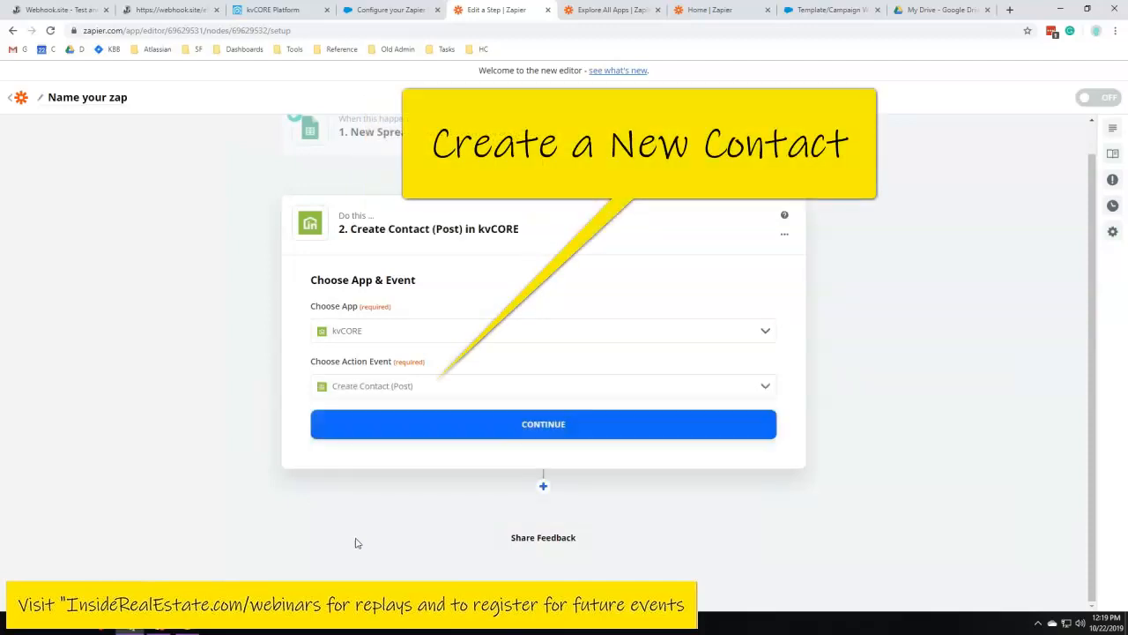
pyautogui.click(604, 430)
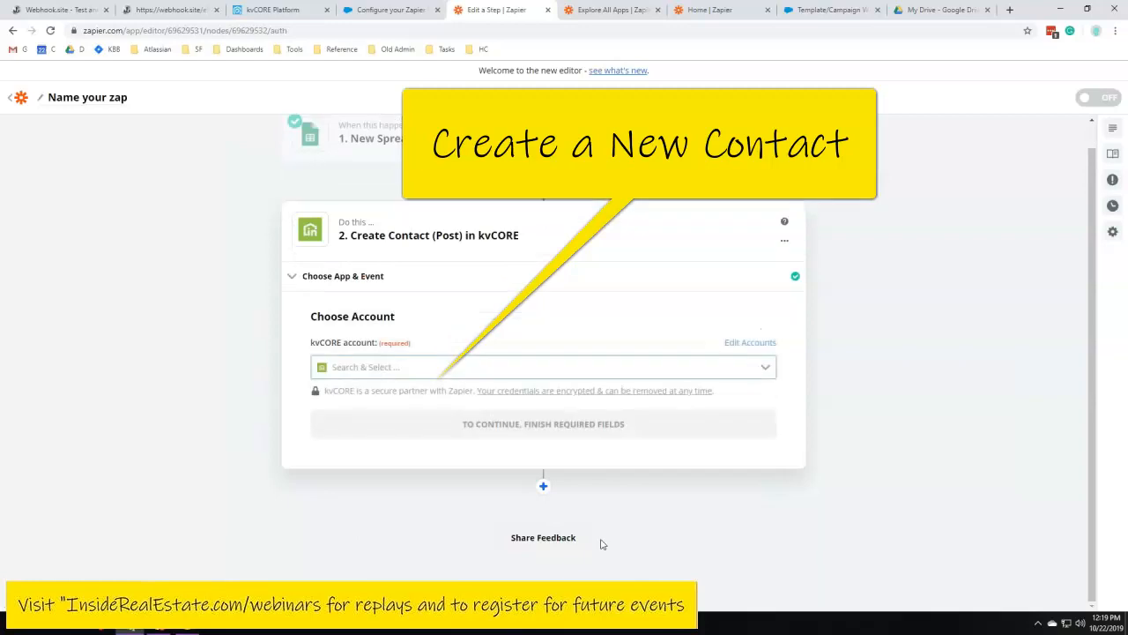
# Copy the agent's Zapier key from kvCORE's Sync Leads page and open the dialog to add a new kvCORE account
pyautogui.click(765, 366)
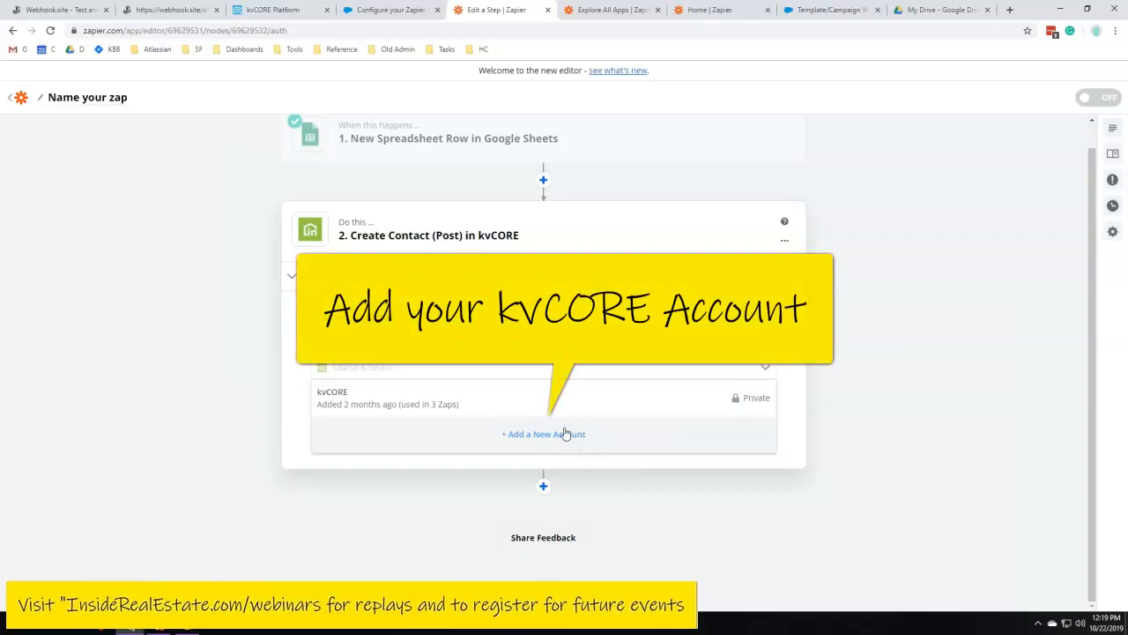
pyautogui.click(273, 10)
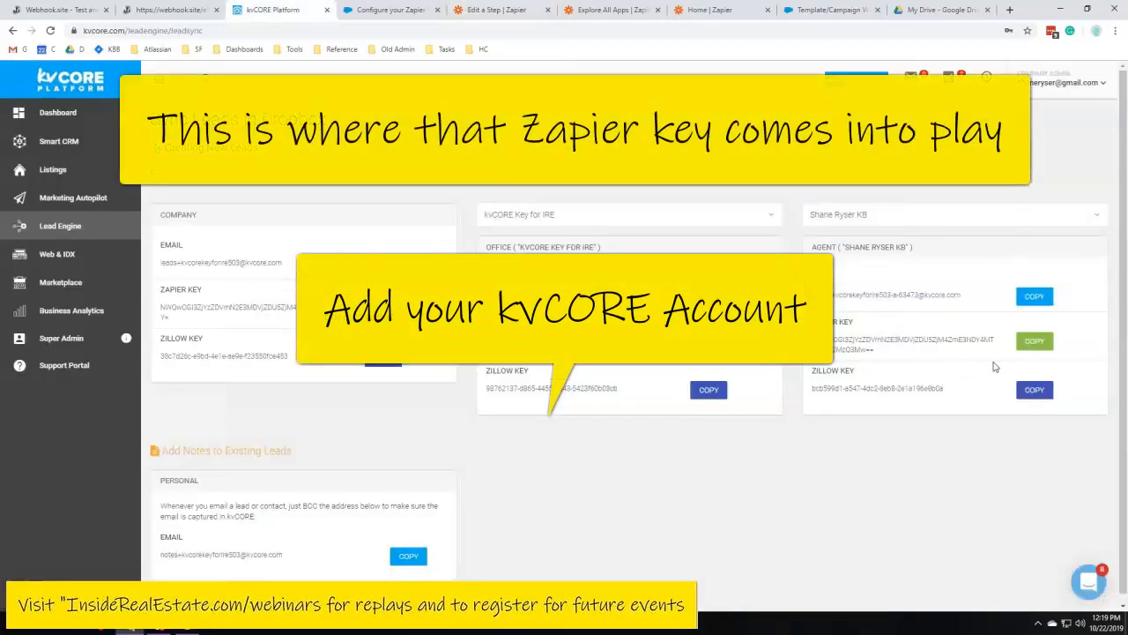
pyautogui.click(1034, 341)
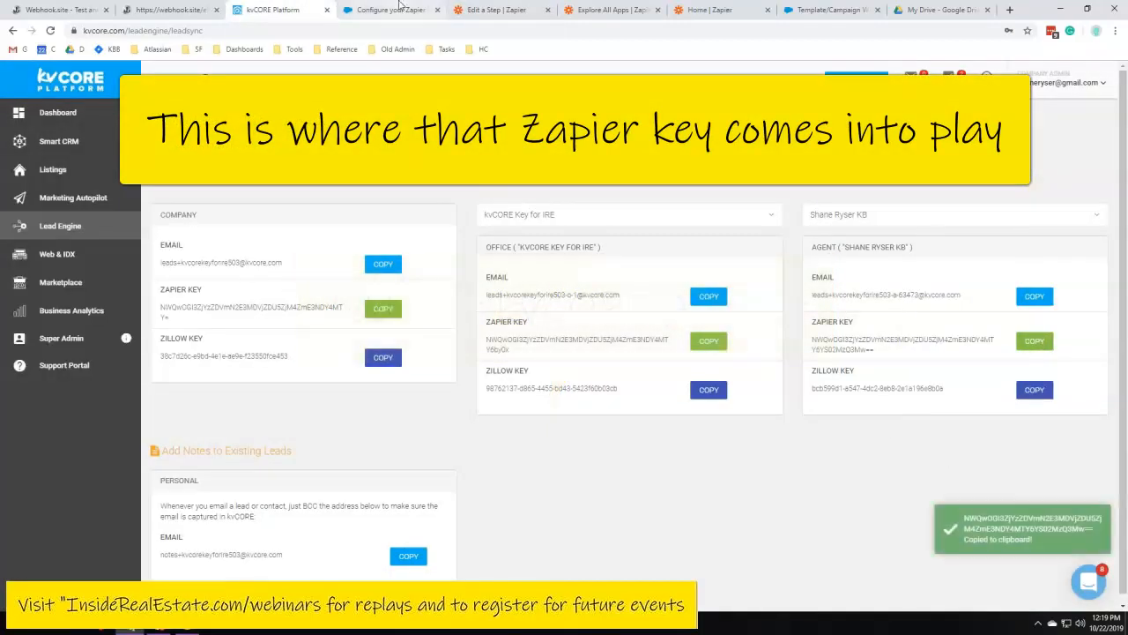
pyautogui.click(503, 8)
pyautogui.click(552, 433)
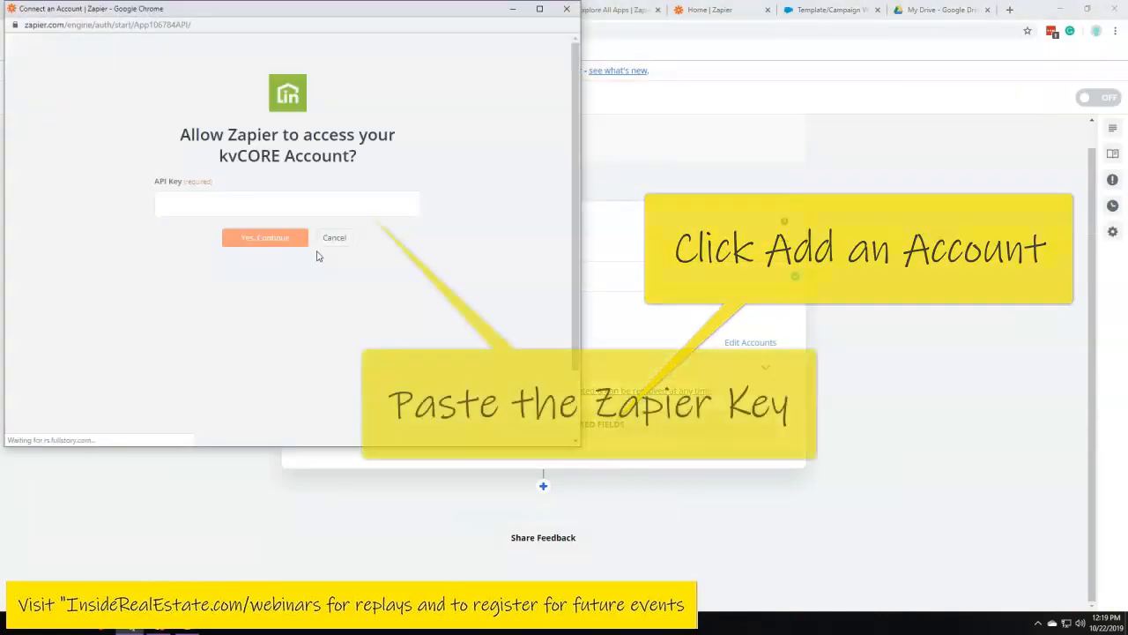
# Paste the kvCORE Zapier key into the API Key field and allow Zapier access to the account
pyautogui.click(259, 201)
pyautogui.hotkey('ctrl', 'v')
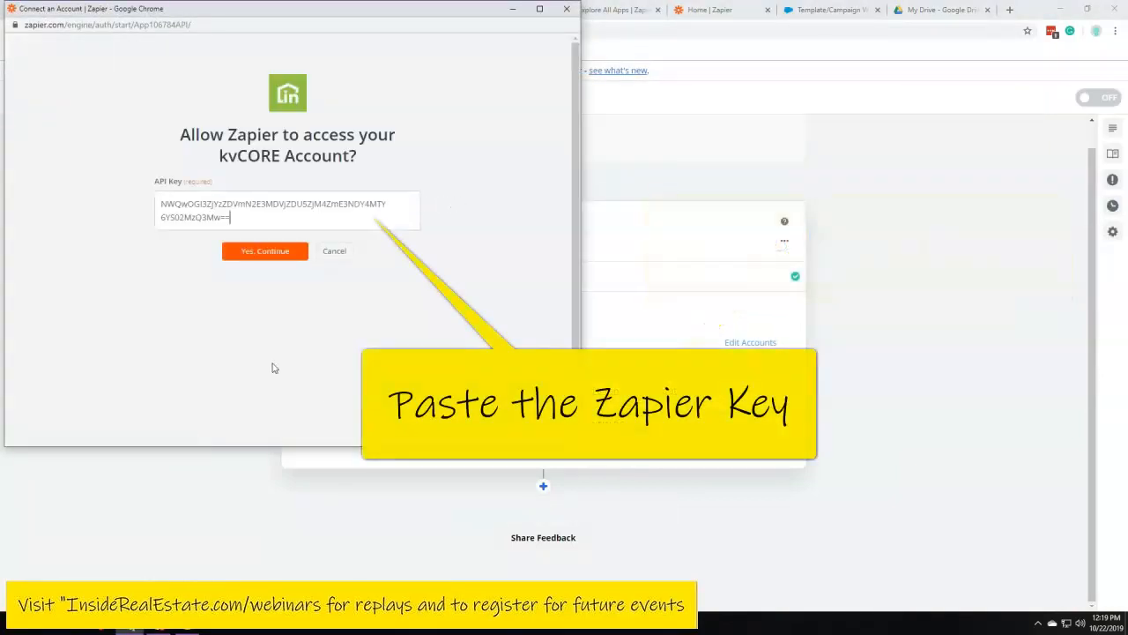
pyautogui.click(273, 252)
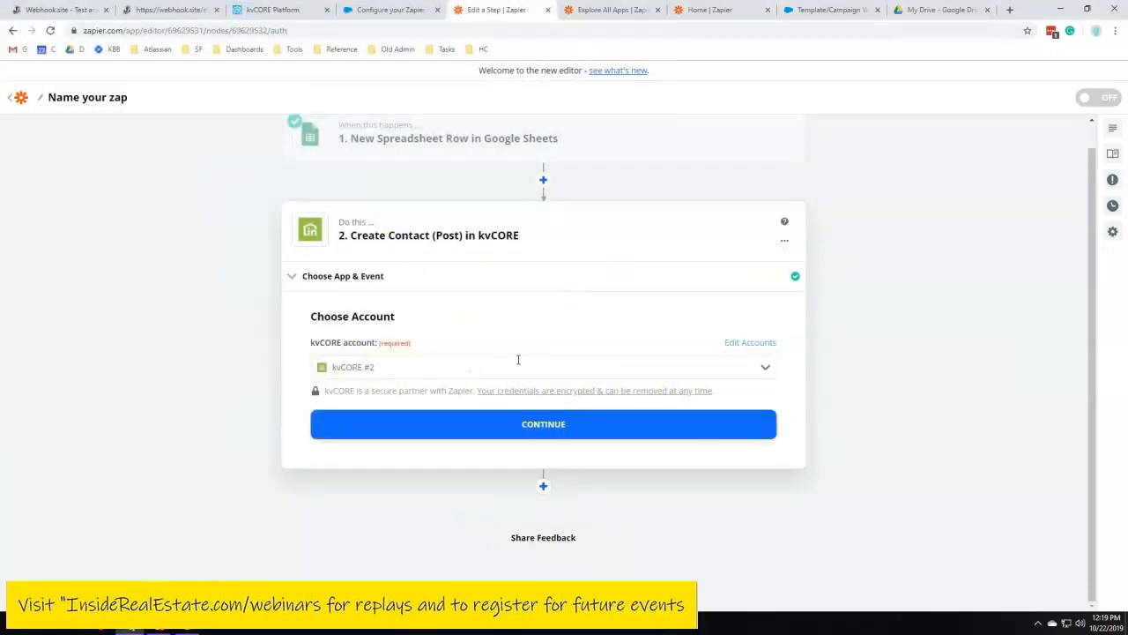
# Continue with the kvCORE #2 account to reach the Customize Contact fields
pyautogui.click(607, 432)
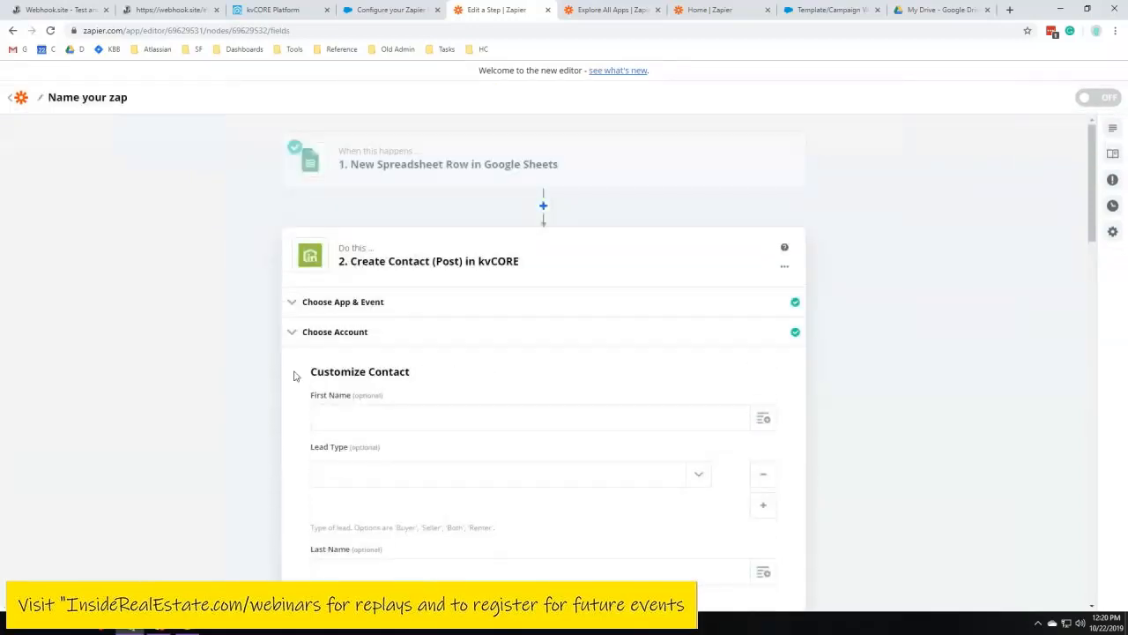
pyautogui.moveTo(311, 371); pyautogui.dragTo(412, 374)
pyautogui.click(415, 377)
pyautogui.moveTo(350, 261); pyautogui.dragTo(521, 262)
pyautogui.click(414, 391)
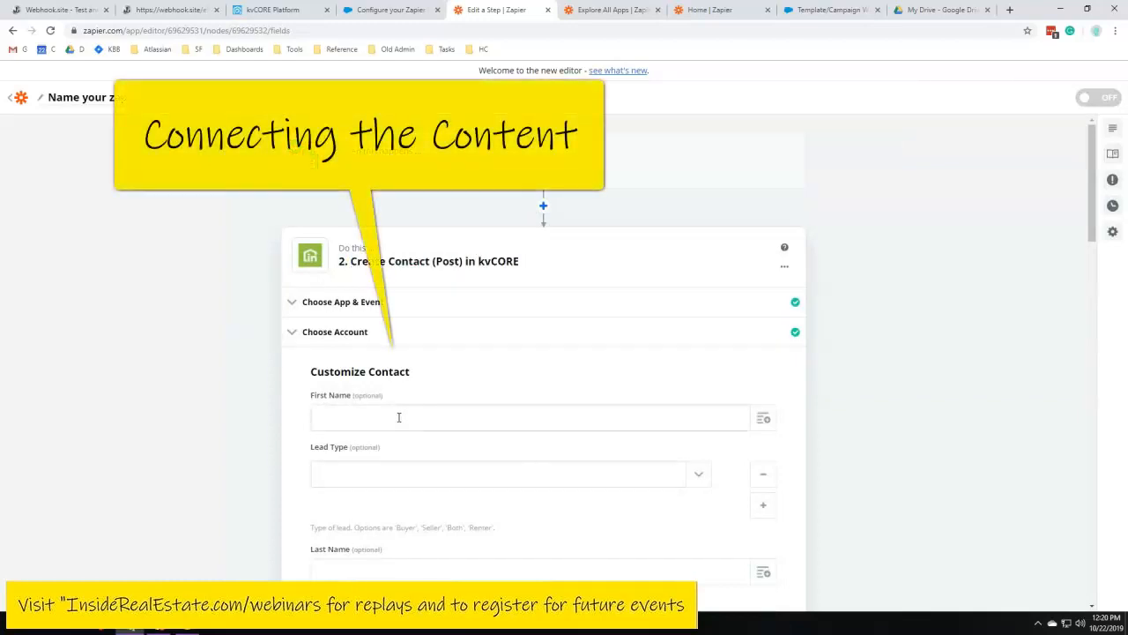
pyautogui.scroll(-2, 398, 417)
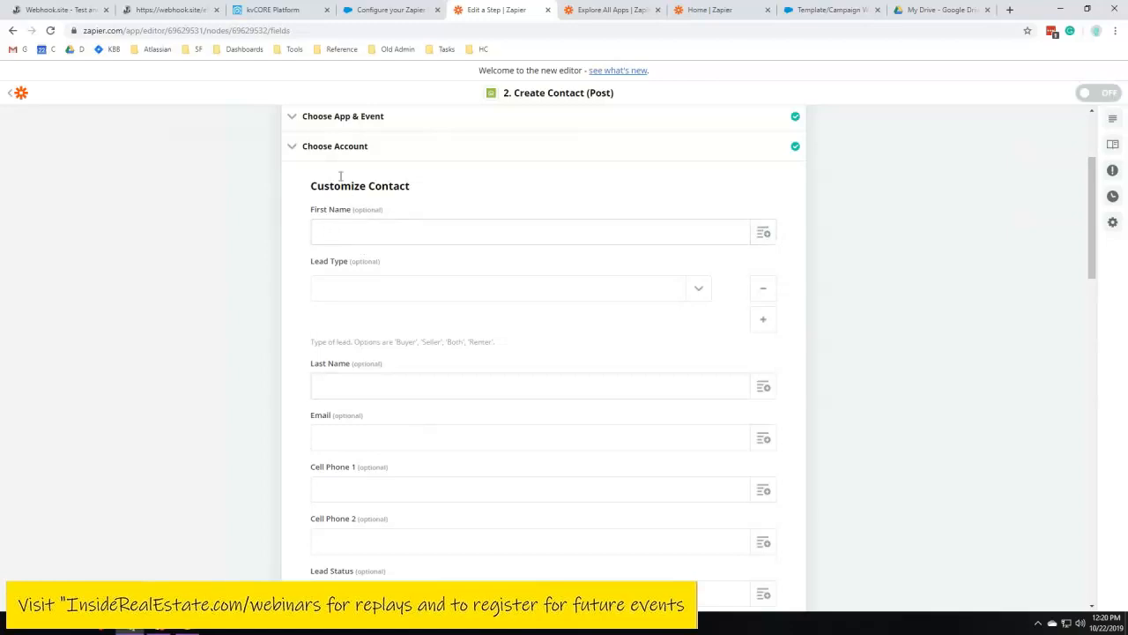
pyautogui.scroll(2, 353, 212)
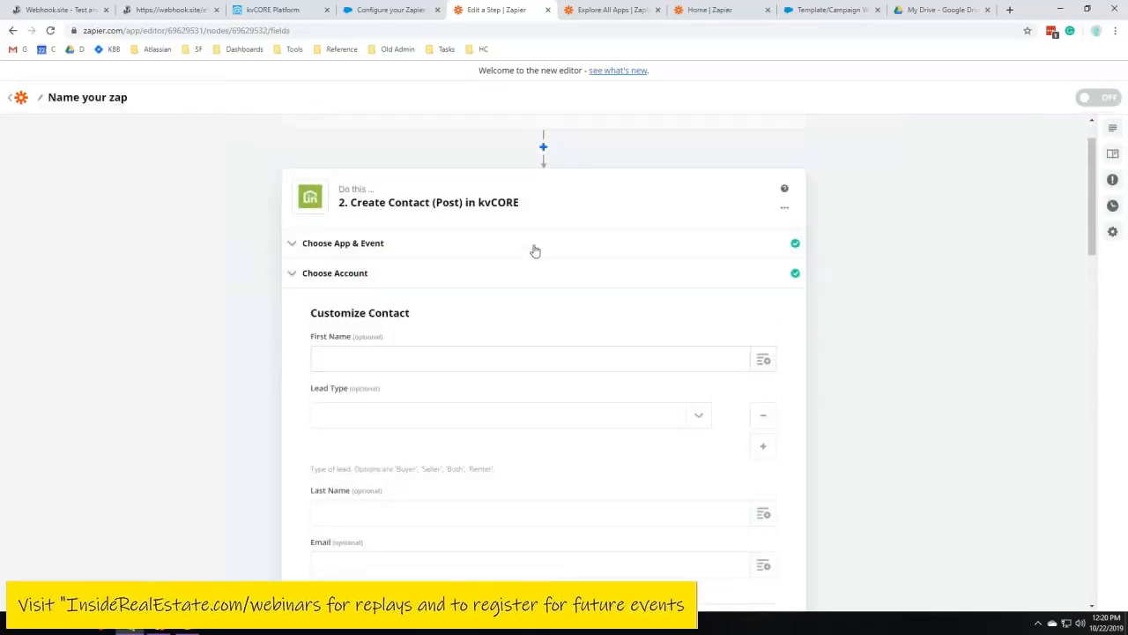
pyautogui.scroll(1, 534, 251)
pyautogui.scroll(-2, 538, 231)
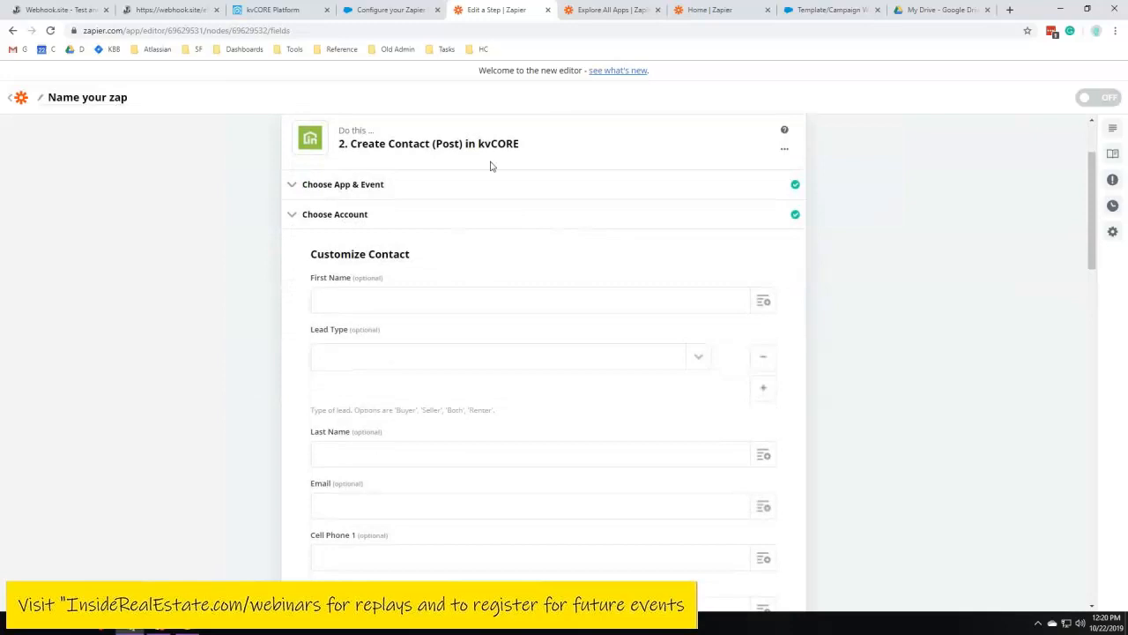
pyautogui.scroll(1, 547, 194)
pyautogui.scroll(-2, 440, 230)
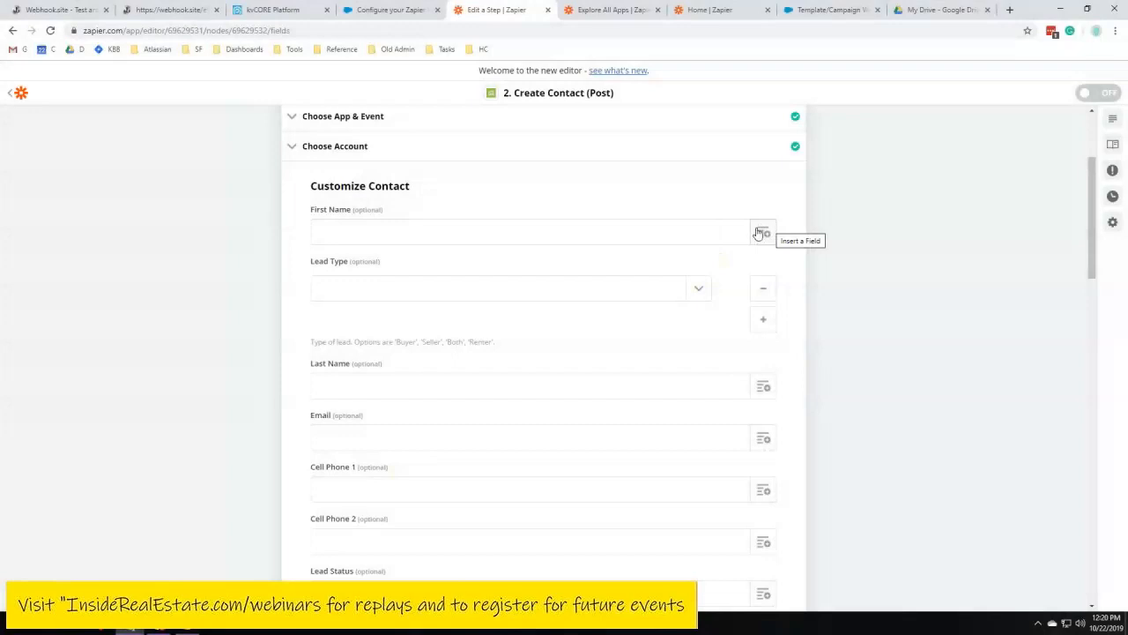
pyautogui.click(618, 231)
pyautogui.write('sdkjhfksd')
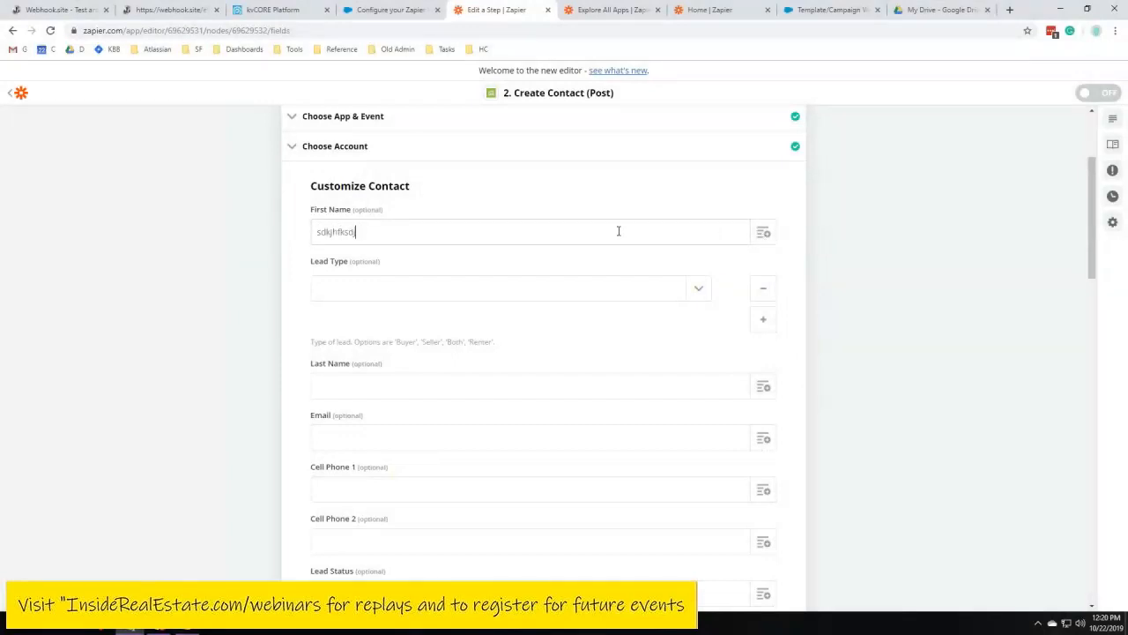
pyautogui.press('BackSpace')
pyautogui.press('BackSpace')
pyautogui.press('BackSpace')
pyautogui.press('BackSpace')
pyautogui.press('BackSpace')
pyautogui.press('BackSpace')
pyautogui.write('skdjhfksdjhfs;ldk')
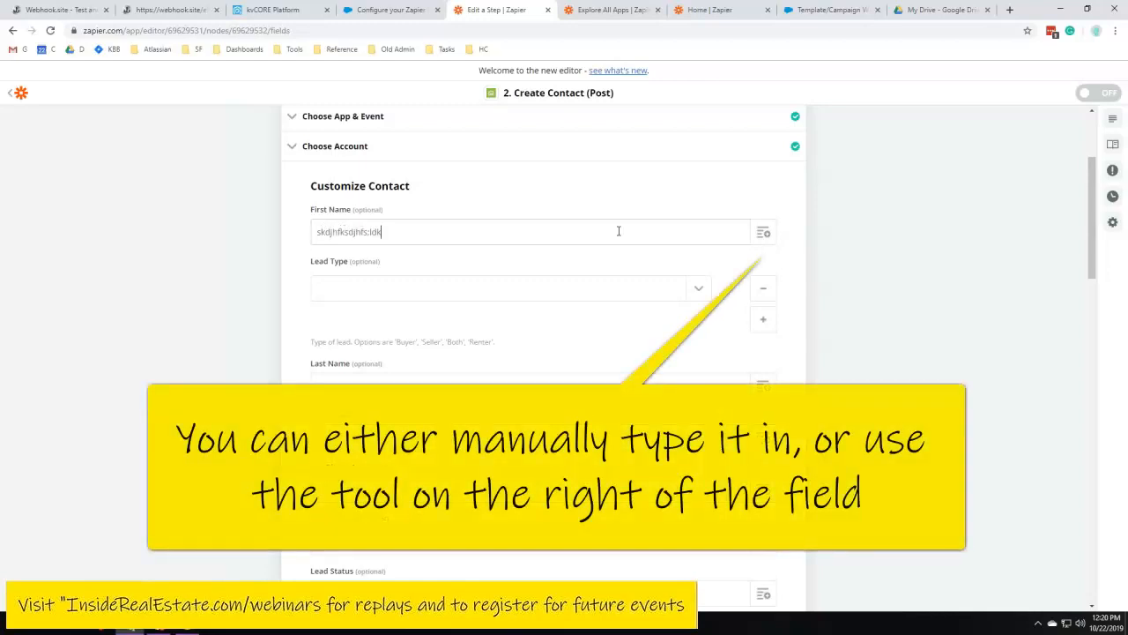
pyautogui.press('BackSpace')
pyautogui.press('BackSpace')
pyautogui.press('BackSpace')
pyautogui.press('BackSpace')
pyautogui.press('BackSpace')
pyautogui.press('BackSpace')
pyautogui.press('BackSpace')
pyautogui.press('BackSpace')
pyautogui.press('BackSpace')
pyautogui.press('BackSpace')
pyautogui.press('BackSpace')
pyautogui.press('BackSpace')
pyautogui.press('BackSpace')
pyautogui.press('BackSpace')
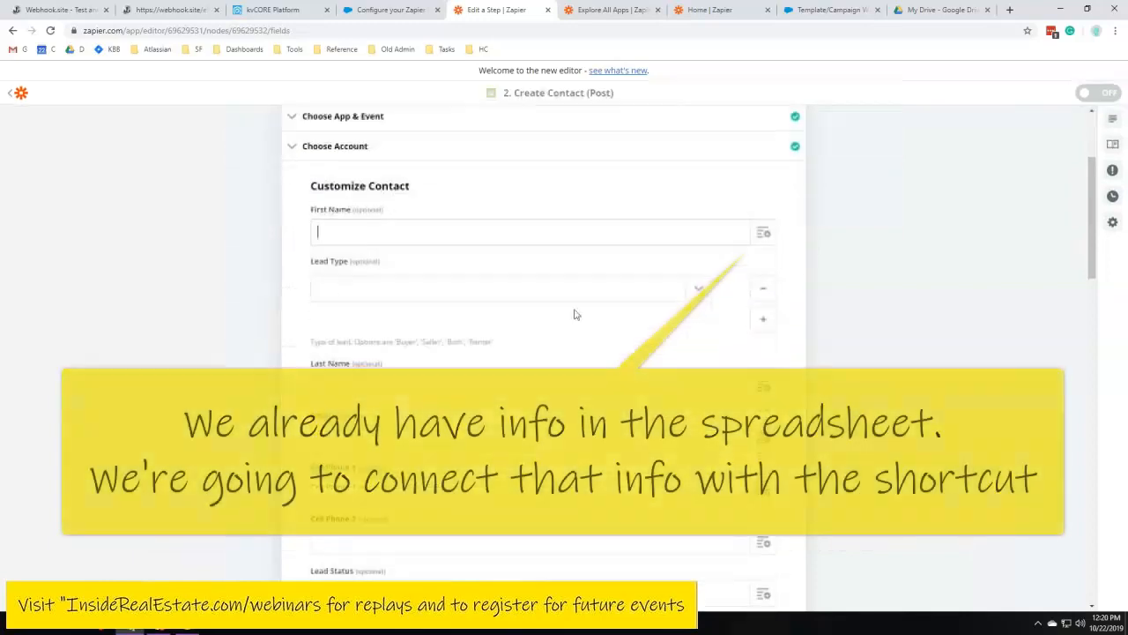
# Map First Name to the spreadsheet row's First Name column and set Lead Type to Seller
pyautogui.click(763, 232)
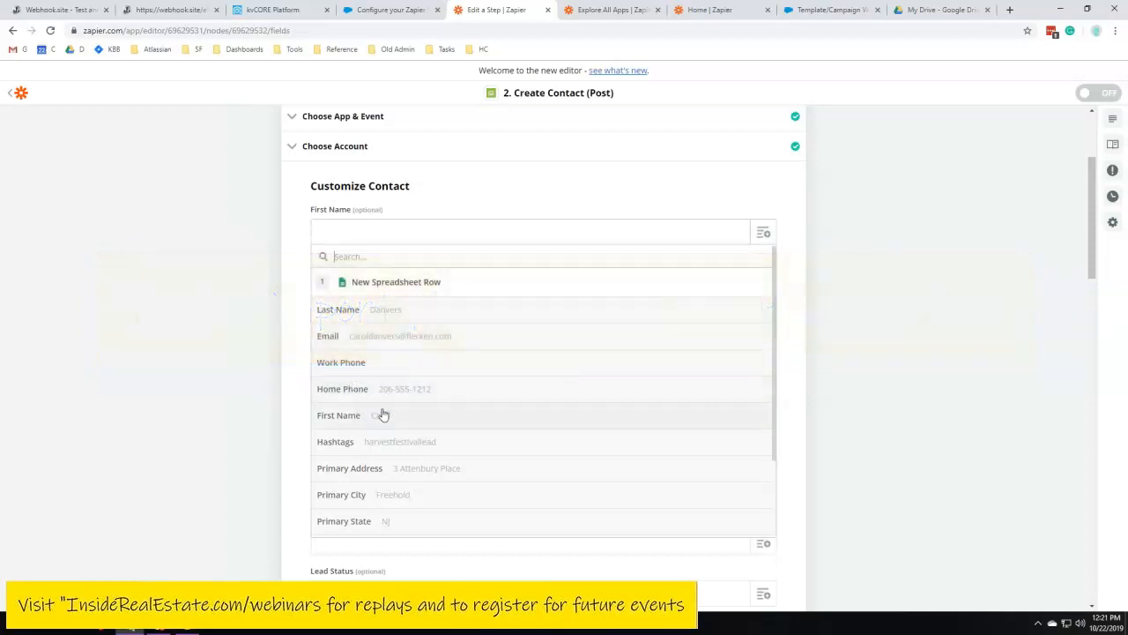
pyautogui.scroll(-1, 607, 379)
pyautogui.scroll(1, 564, 399)
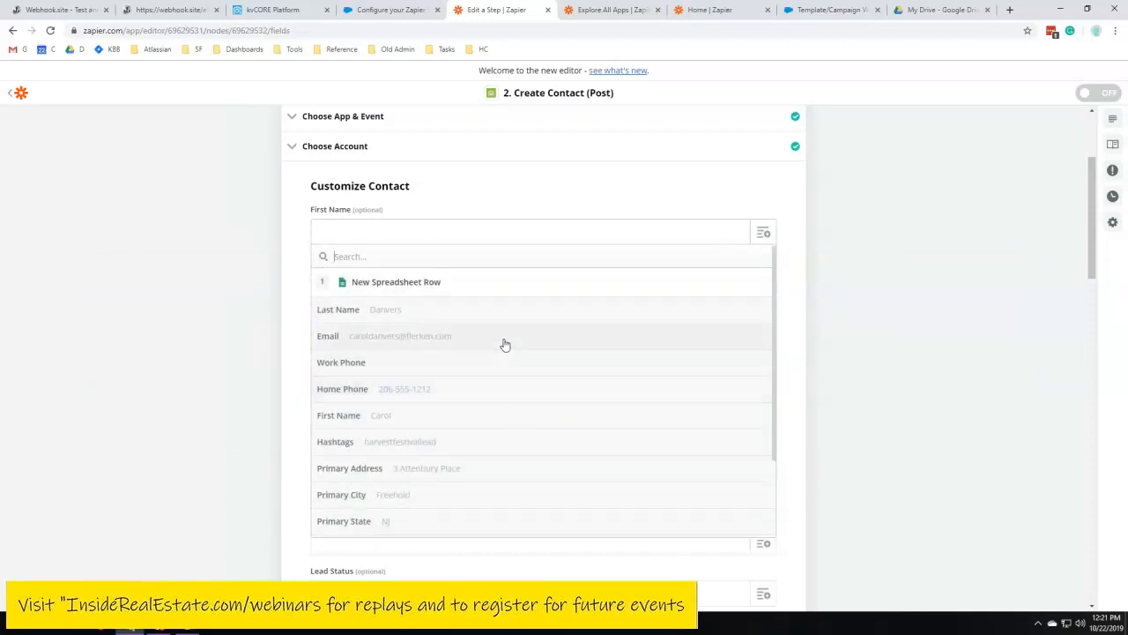
pyautogui.click(347, 416)
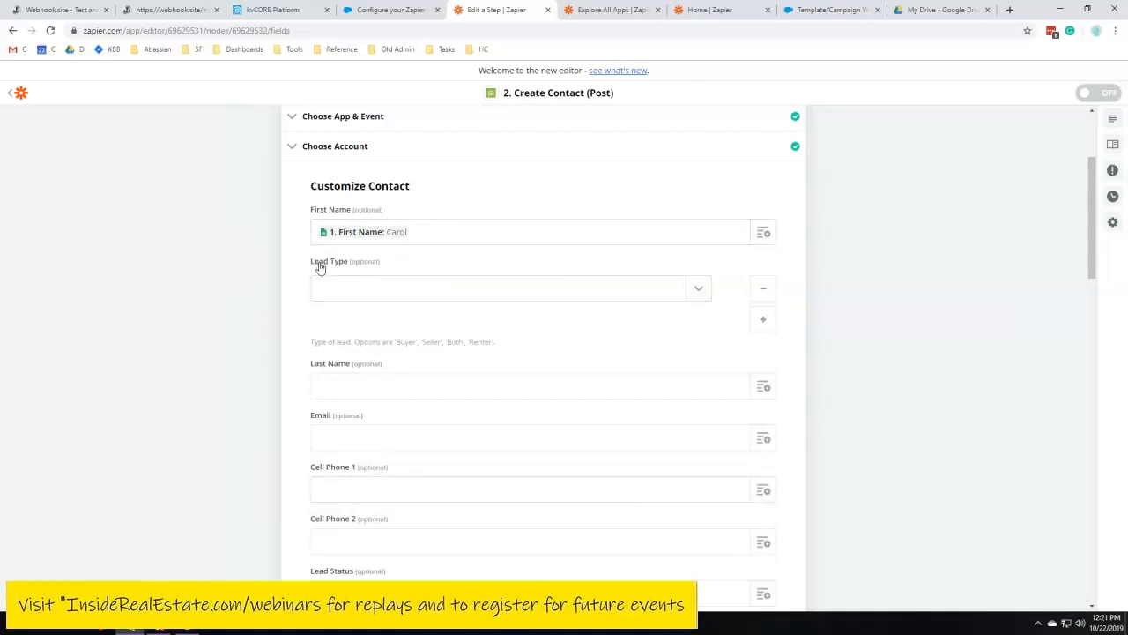
pyautogui.click(700, 295)
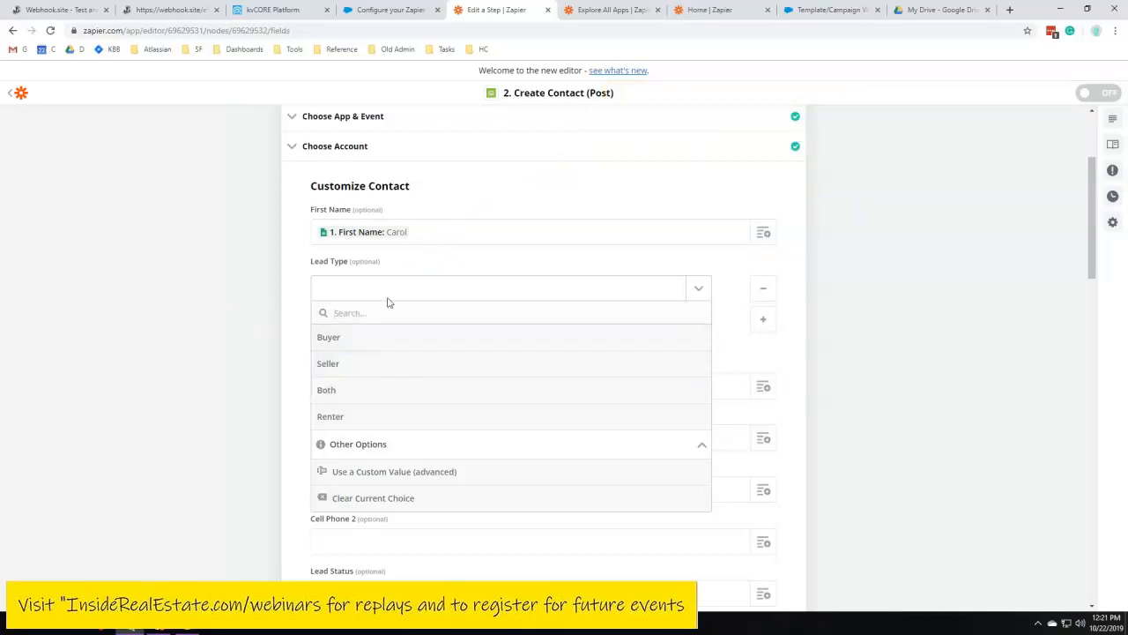
pyautogui.click(348, 367)
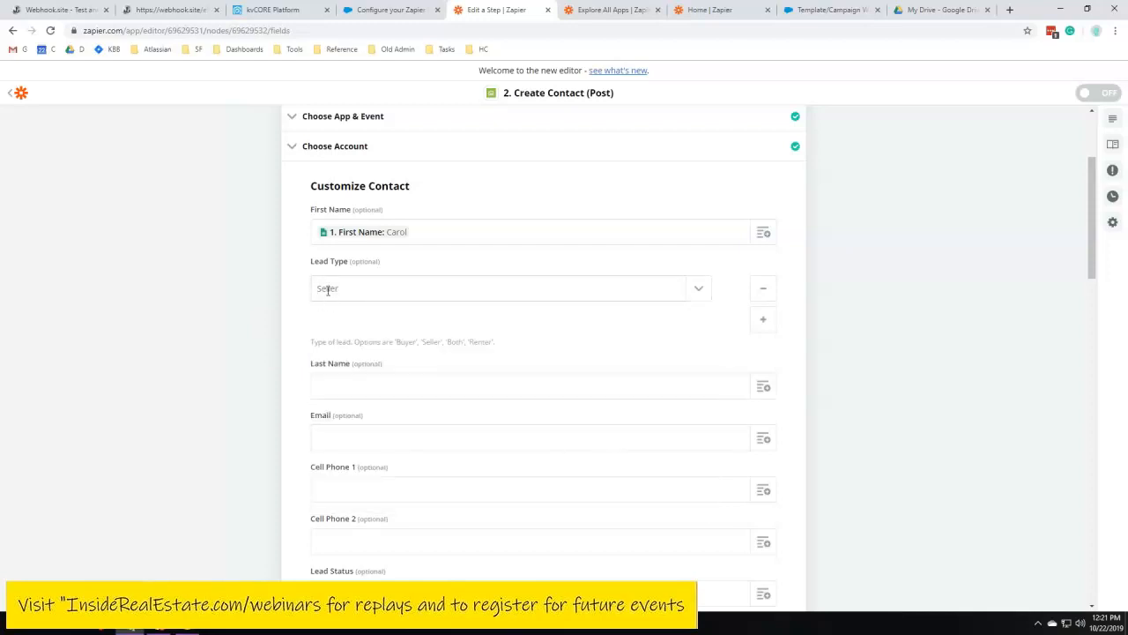
# Map Last Name and Email to the spreadsheet row's Last Name and Email columns
pyautogui.scroll(-2, 343, 382)
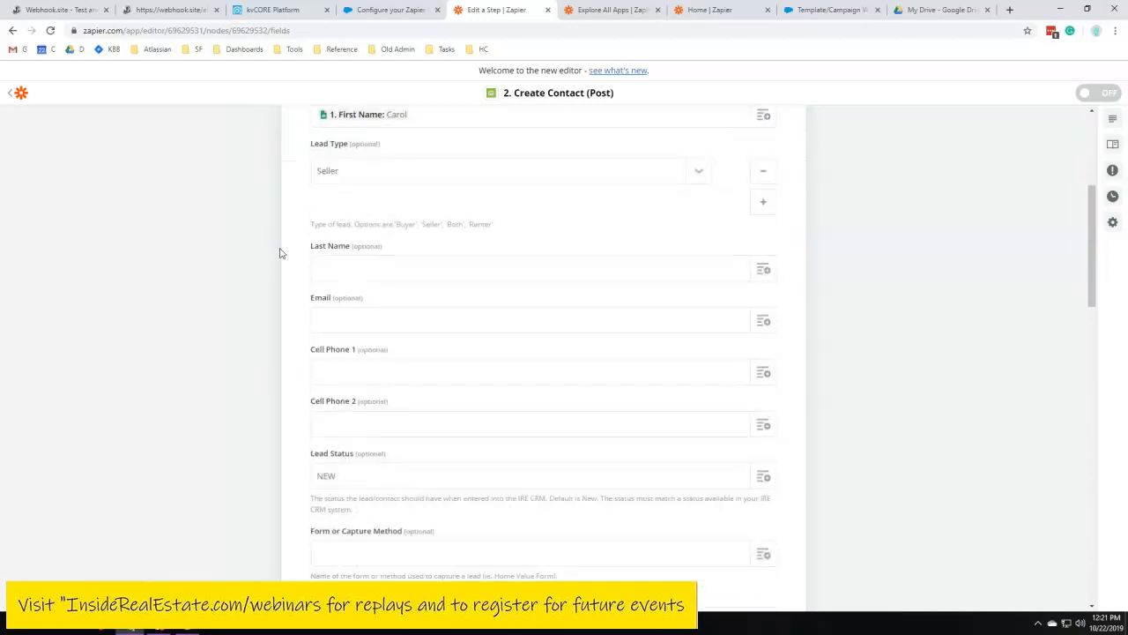
pyautogui.click(766, 270)
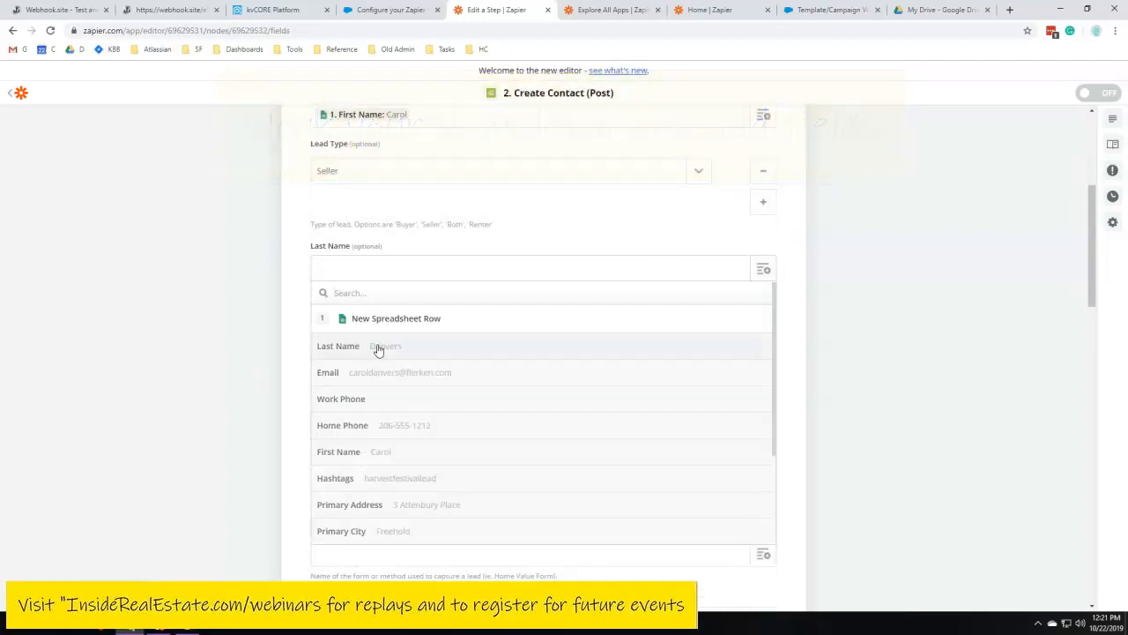
pyautogui.click(379, 348)
pyautogui.click(764, 322)
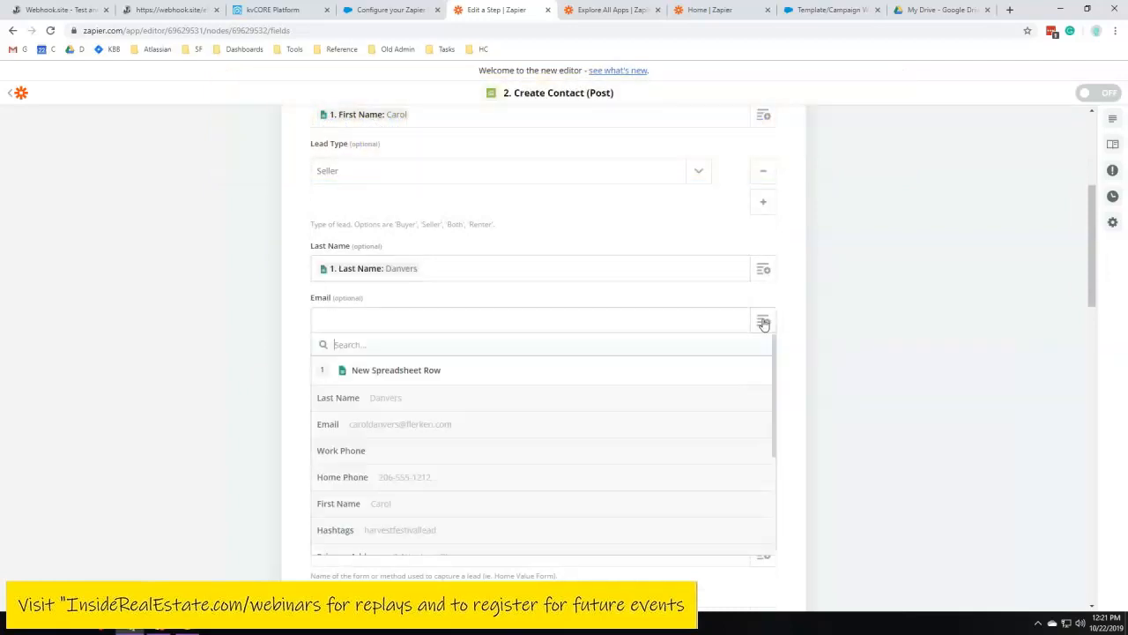
pyautogui.click(400, 429)
# Map Cell Phone 1 to the spreadsheet row's Home Phone column
pyautogui.scroll(-2, 252, 327)
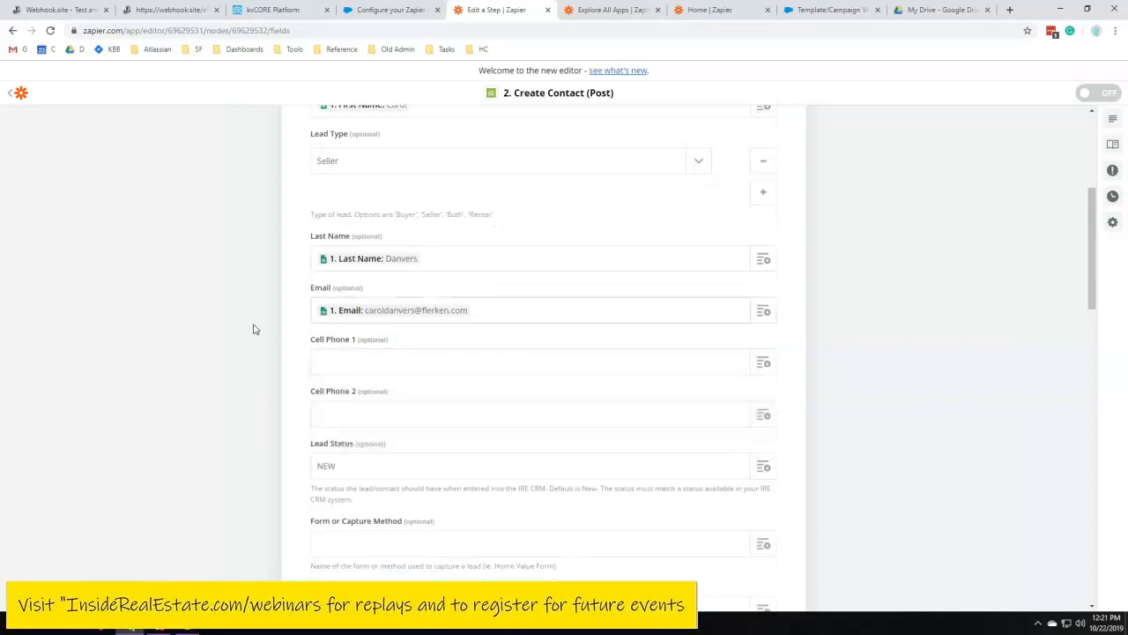
pyautogui.click(763, 255)
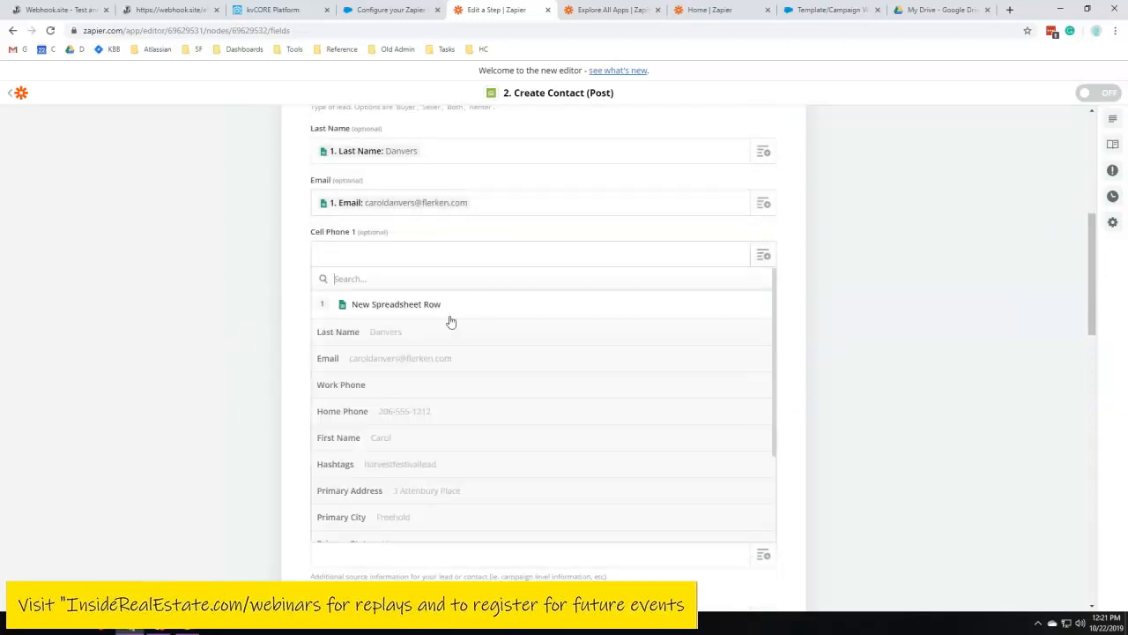
pyautogui.click(377, 415)
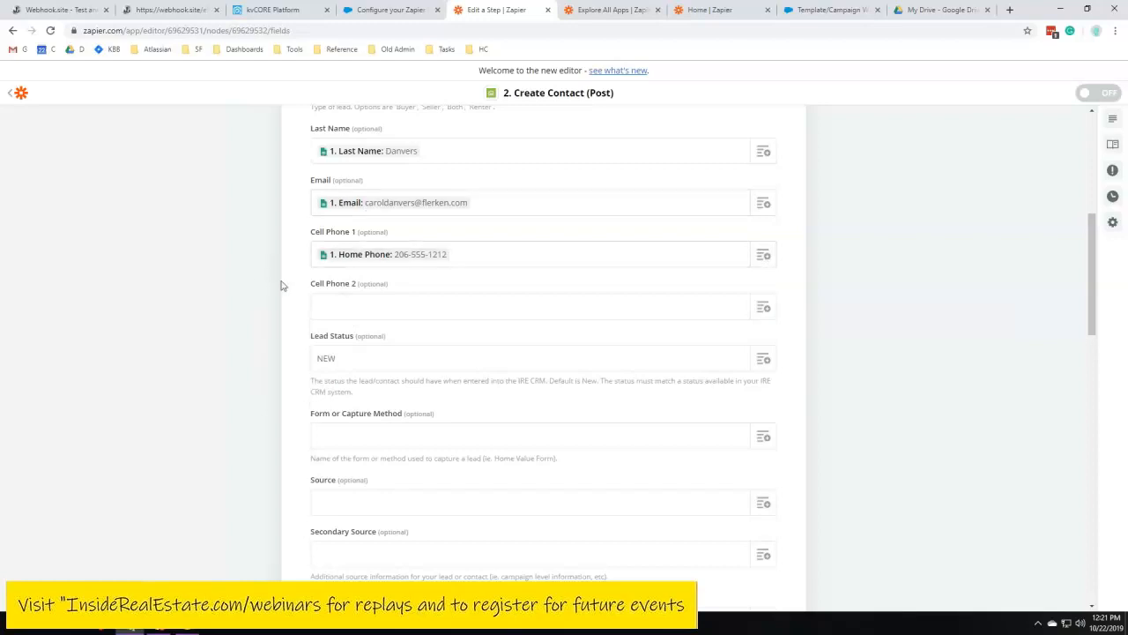
# Examine the Lead Status, Form or Capture Method and Source fields of the contact form
pyautogui.scroll(-1, 393, 340)
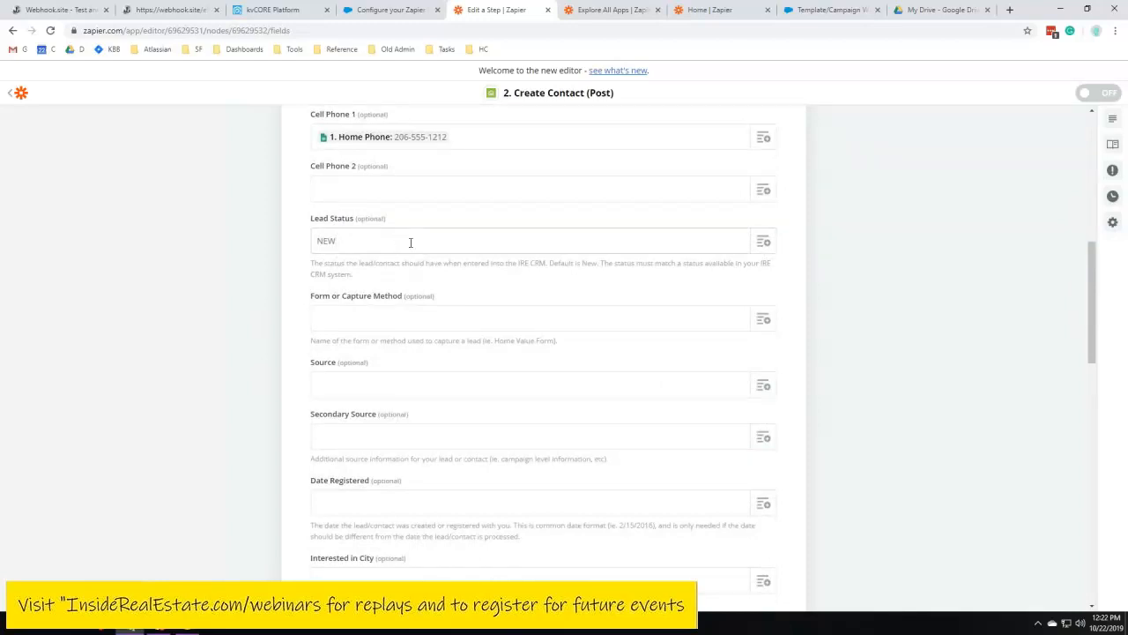
pyautogui.moveTo(339, 244); pyautogui.dragTo(309, 244)
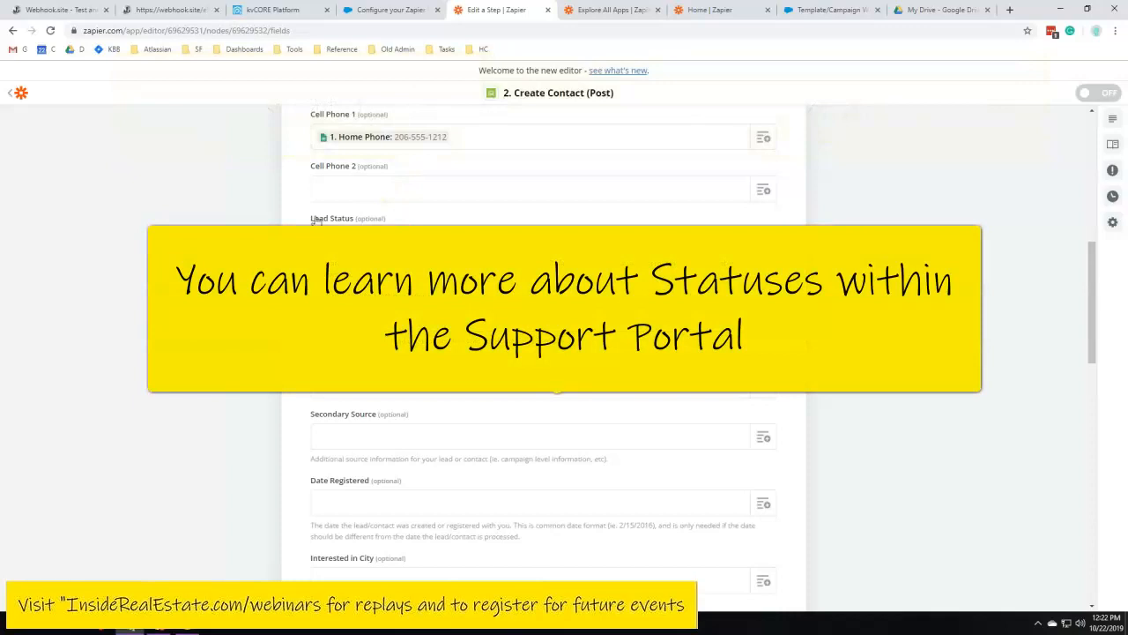
pyautogui.moveTo(311, 219)
pyautogui.mouseDown()
pyautogui.moveTo(386, 220)
pyautogui.moveTo(310, 224)
pyautogui.mouseUp()
pyautogui.click(376, 271)
pyautogui.click(356, 262)
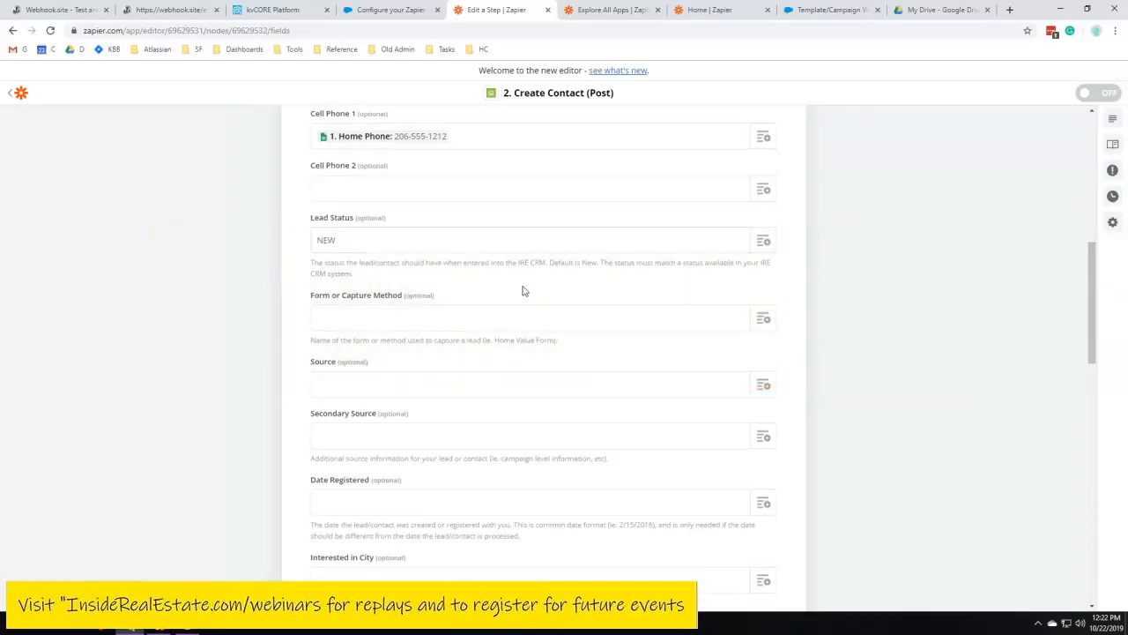
pyautogui.scroll(-1, 423, 229)
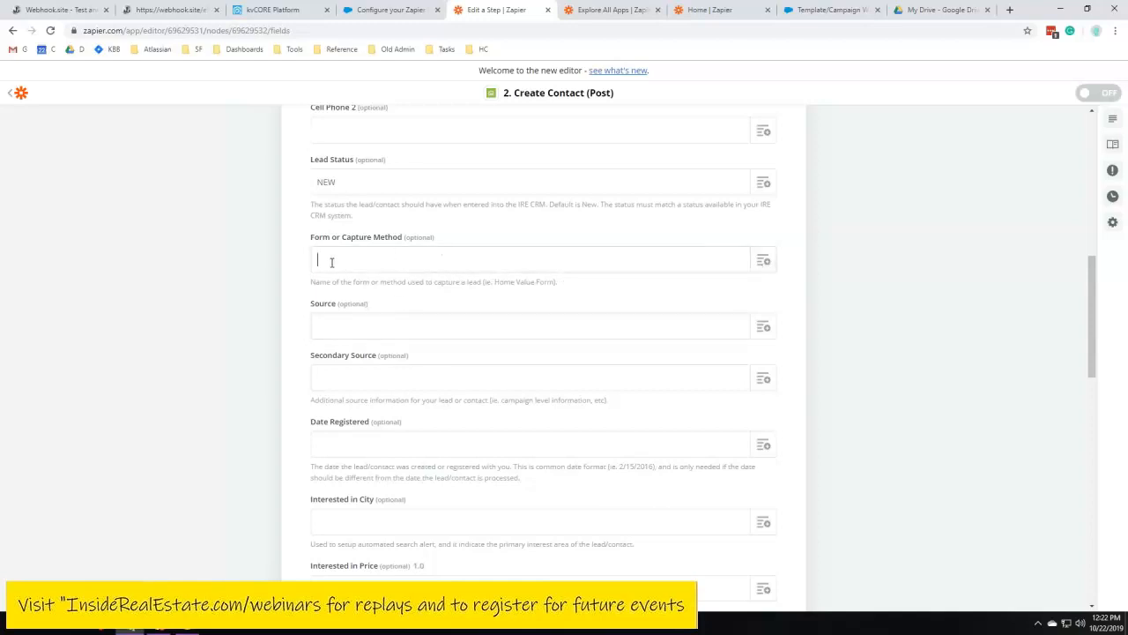
pyautogui.click(461, 255)
pyautogui.moveTo(308, 305); pyautogui.dragTo(374, 308)
pyautogui.click(374, 309)
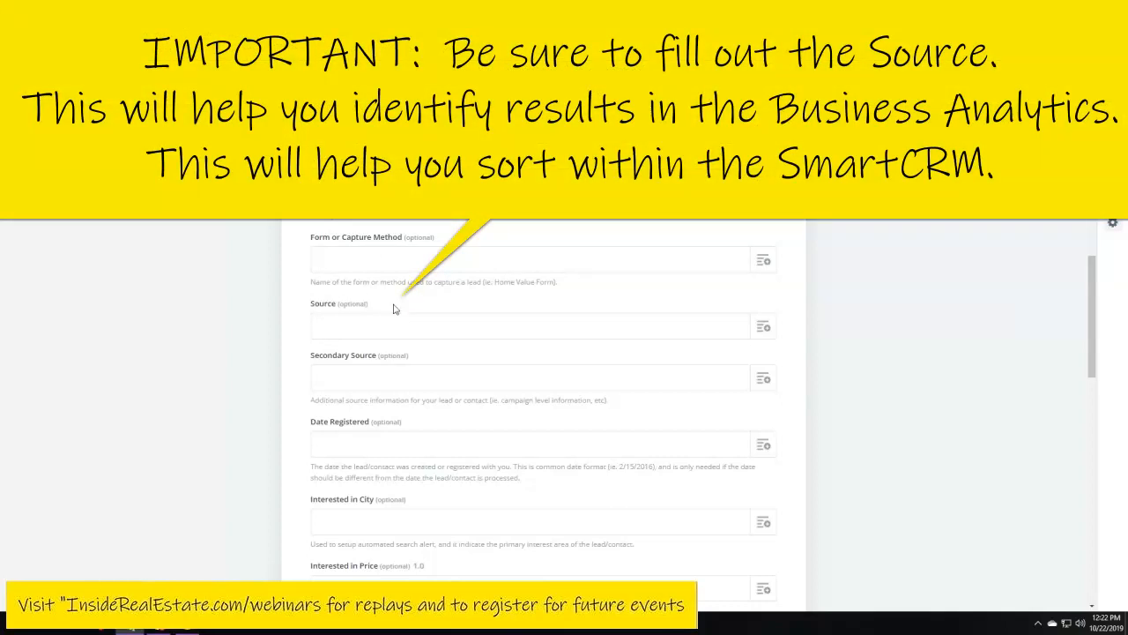
pyautogui.click(341, 328)
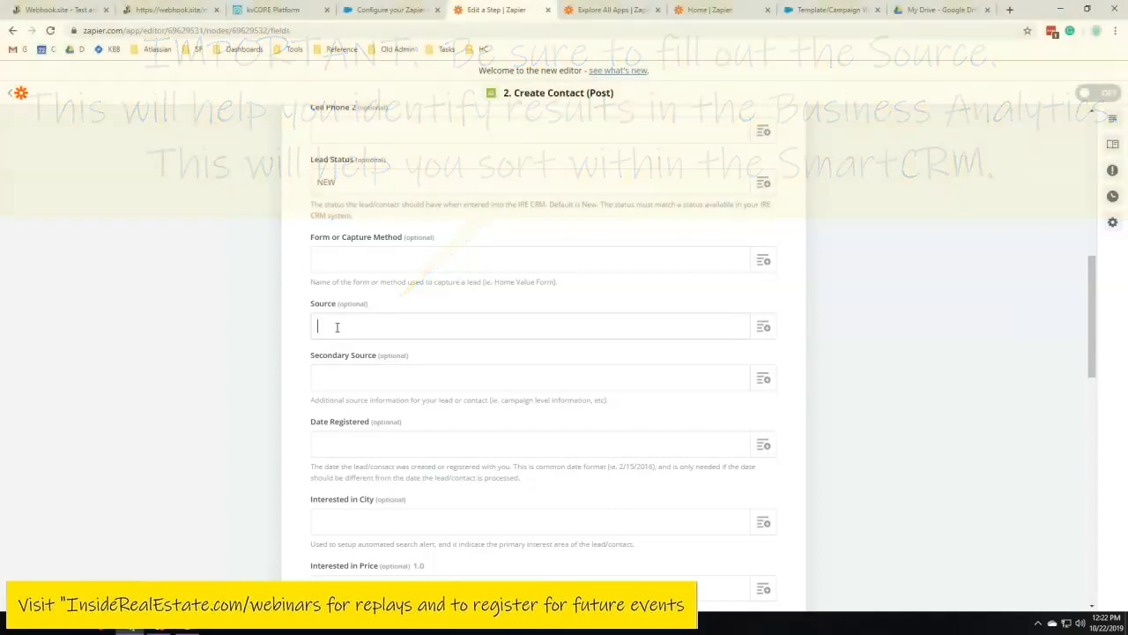
# Switch to kvCORE's Smart CRM and open a lead's details to examine its referral source fields
pyautogui.click(292, 8)
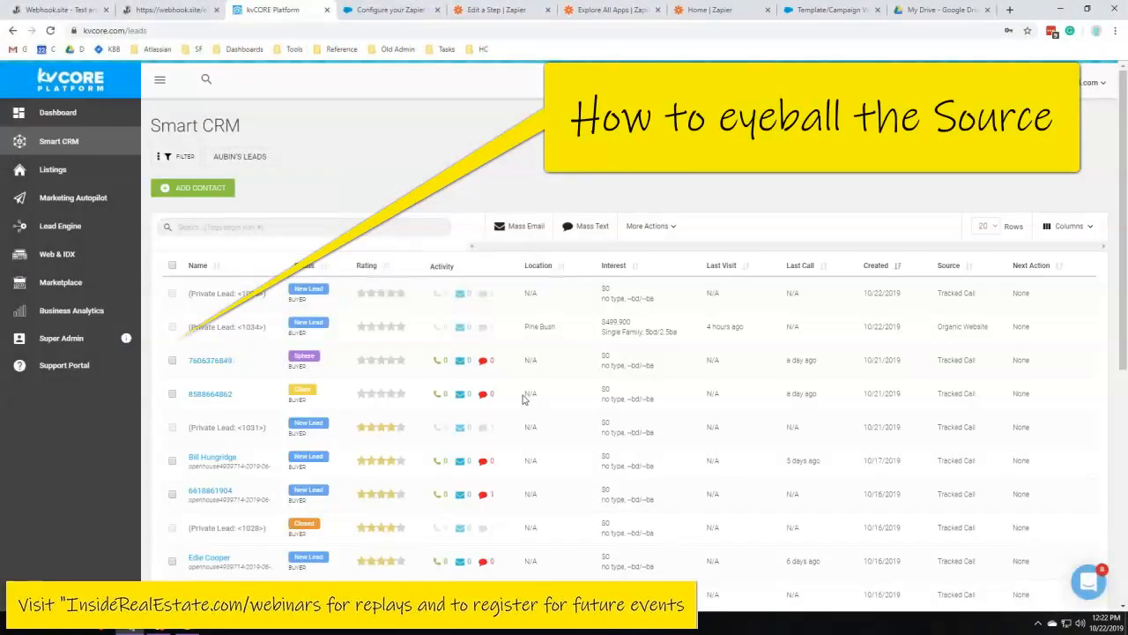
pyautogui.scroll(-2, 212, 339)
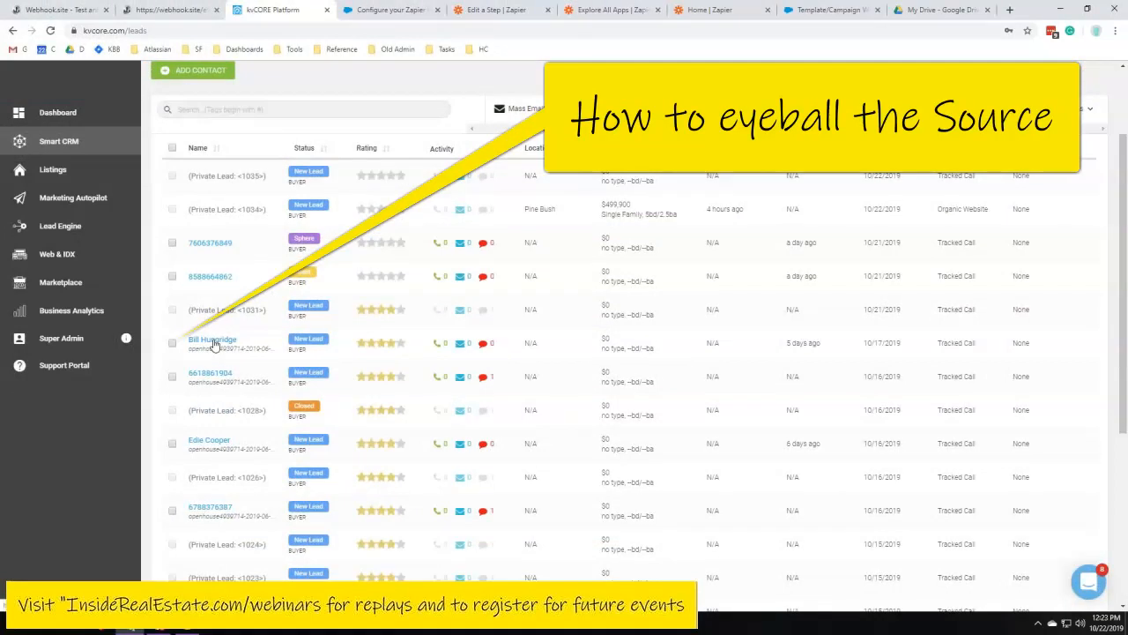
pyautogui.click(212, 341)
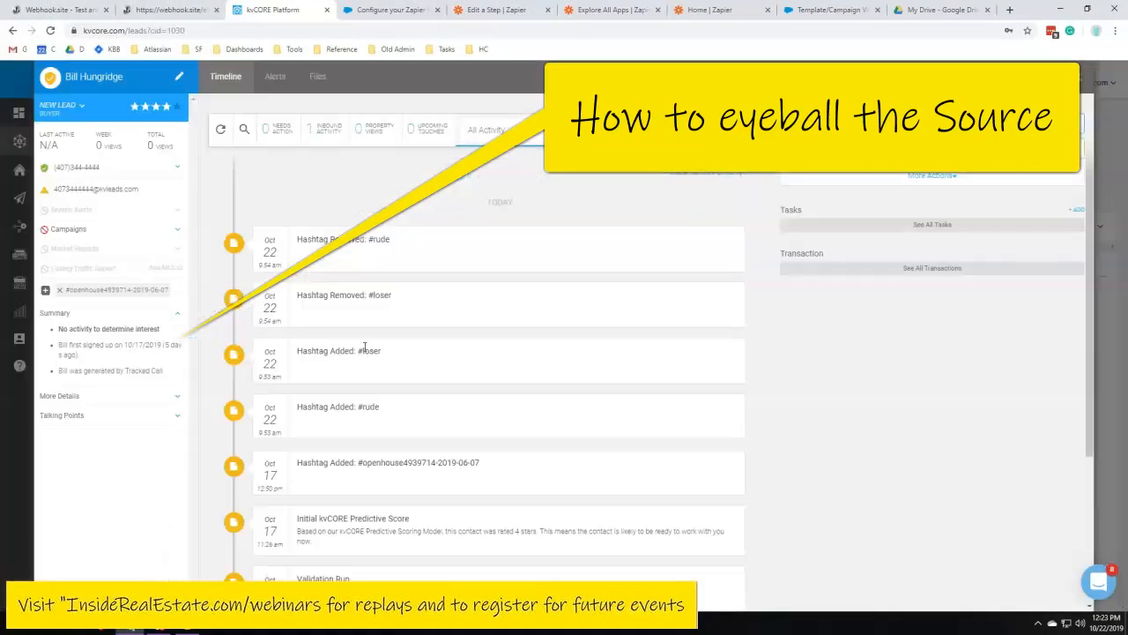
pyautogui.moveTo(96, 329); pyautogui.dragTo(170, 376)
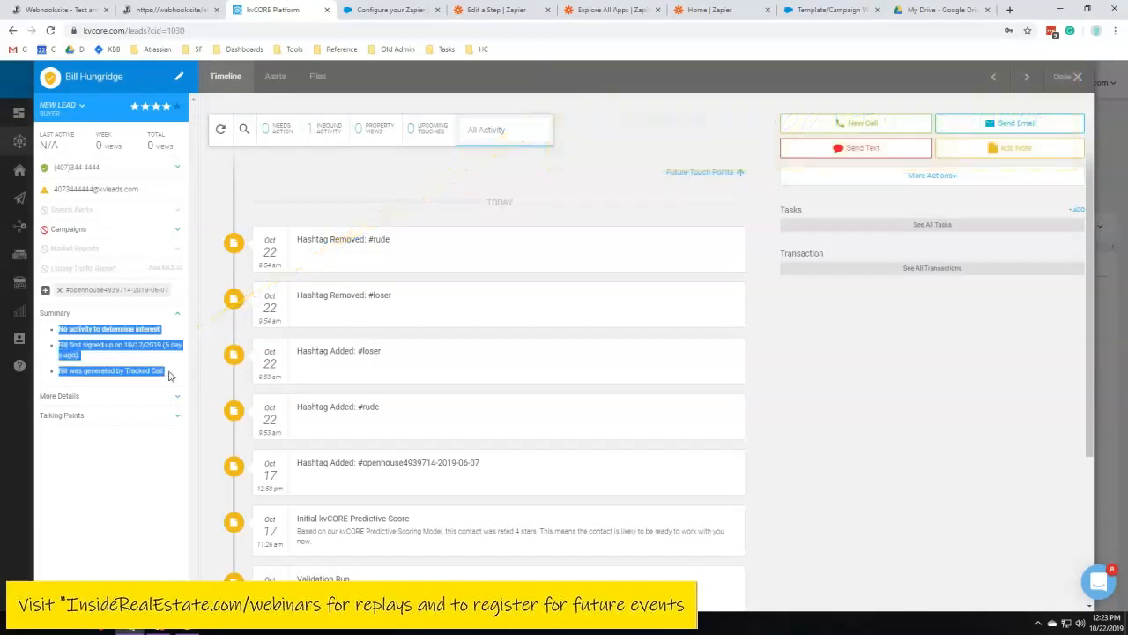
pyautogui.moveTo(94, 355); pyautogui.dragTo(172, 374)
pyautogui.click(171, 375)
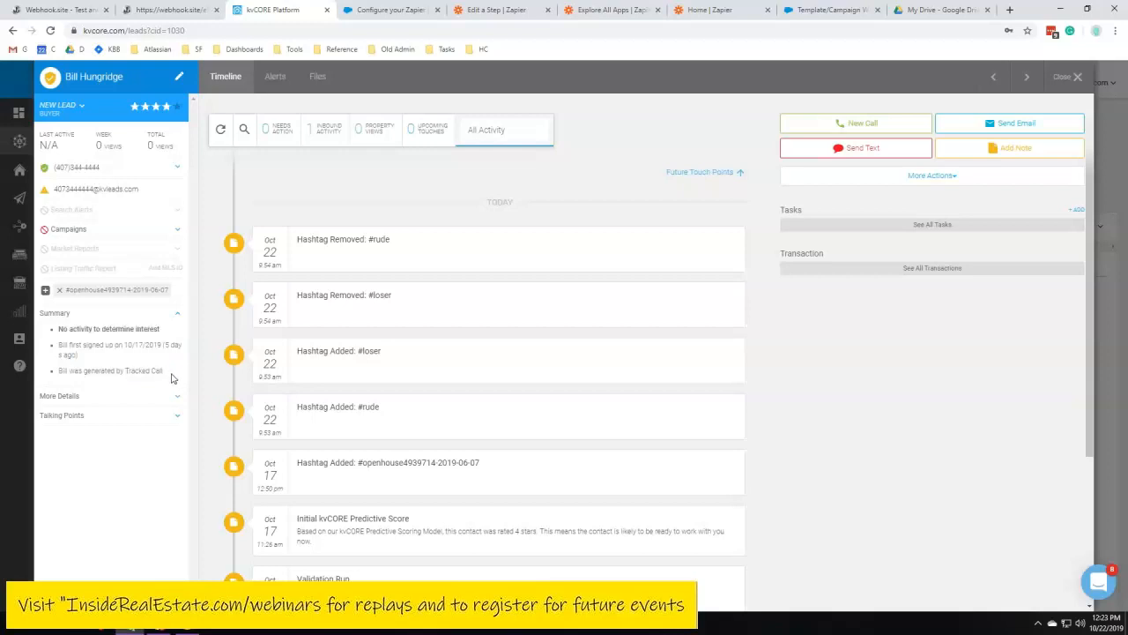
pyautogui.moveTo(174, 377); pyautogui.dragTo(58, 327)
pyautogui.click(113, 345)
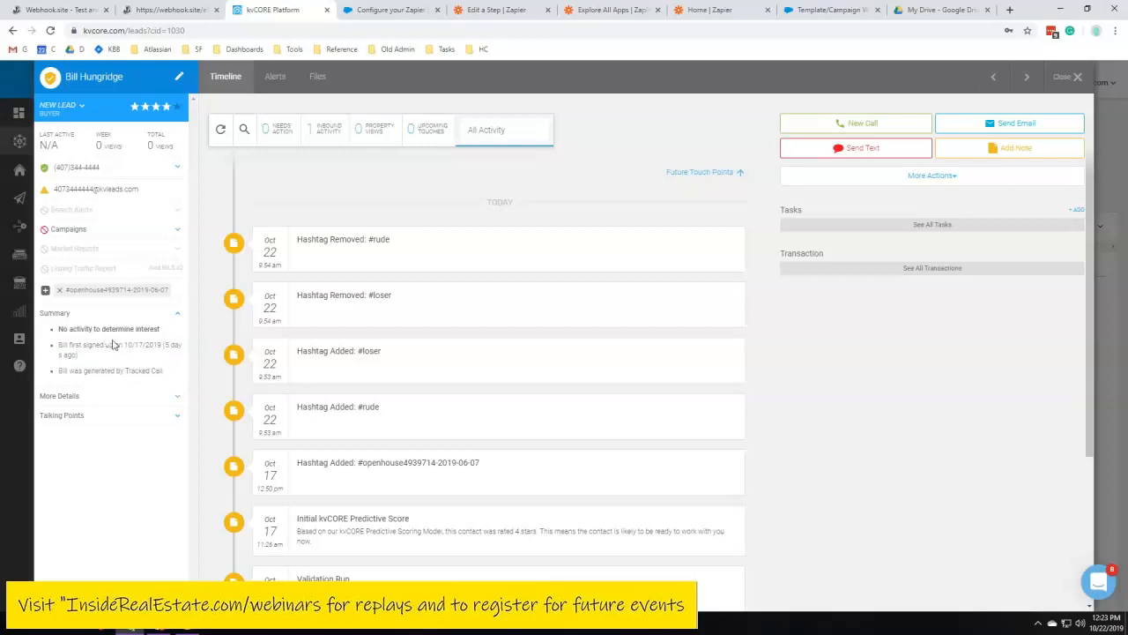
pyautogui.click(176, 396)
pyautogui.scroll(-10, 113, 414)
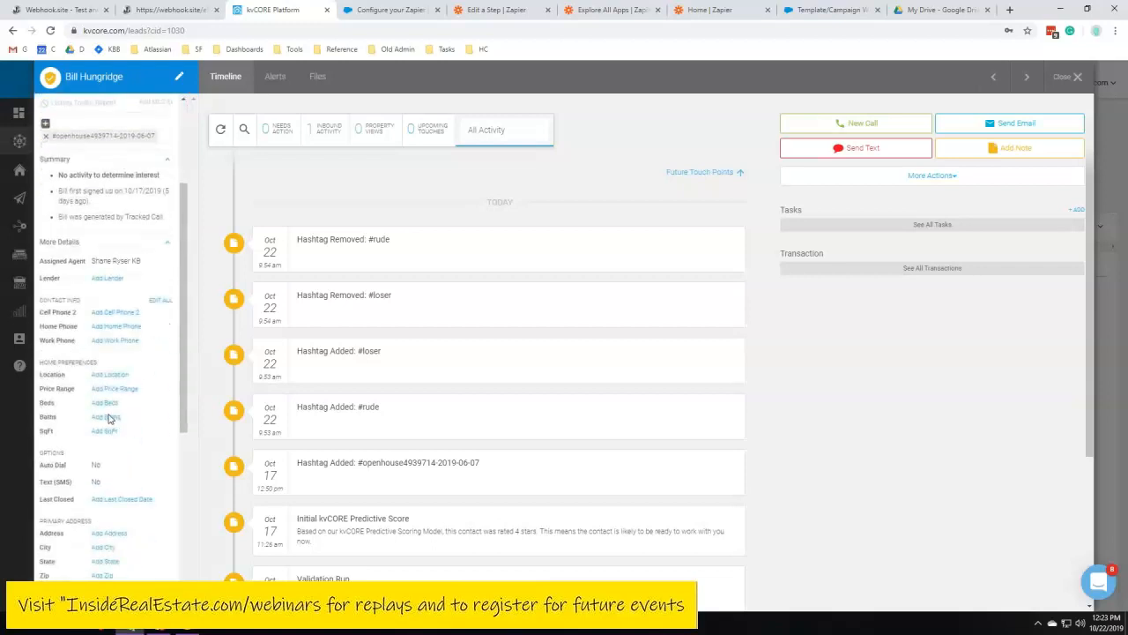
pyautogui.scroll(1, 107, 414)
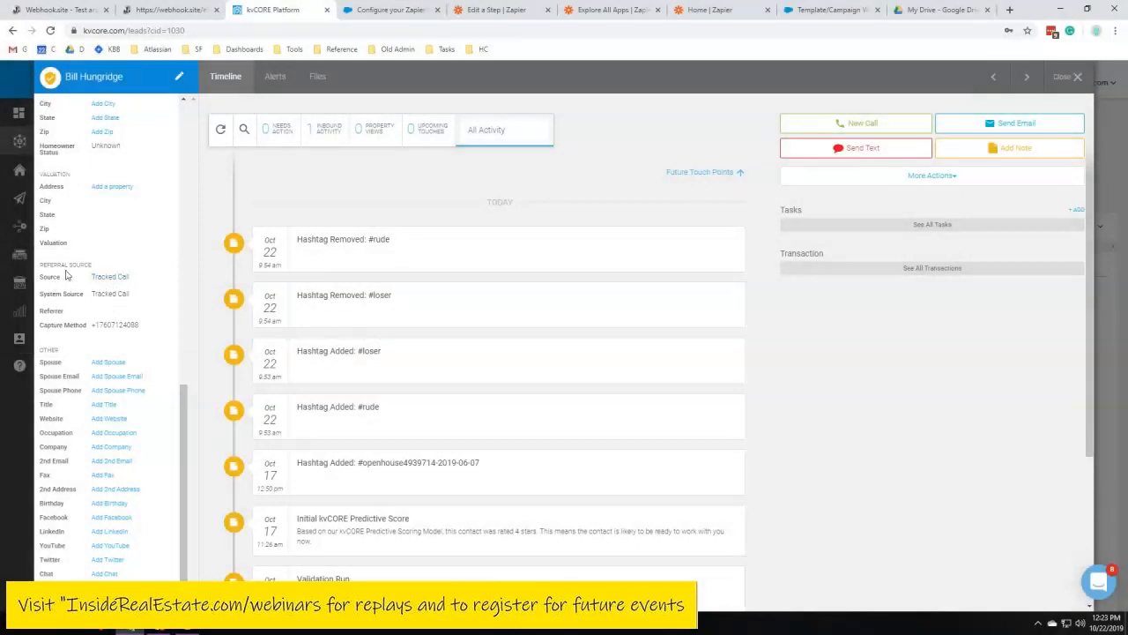
# Return to the Zapier action step and clear the Source and Secondary Source fields
pyautogui.click(496, 9)
pyautogui.click(334, 326)
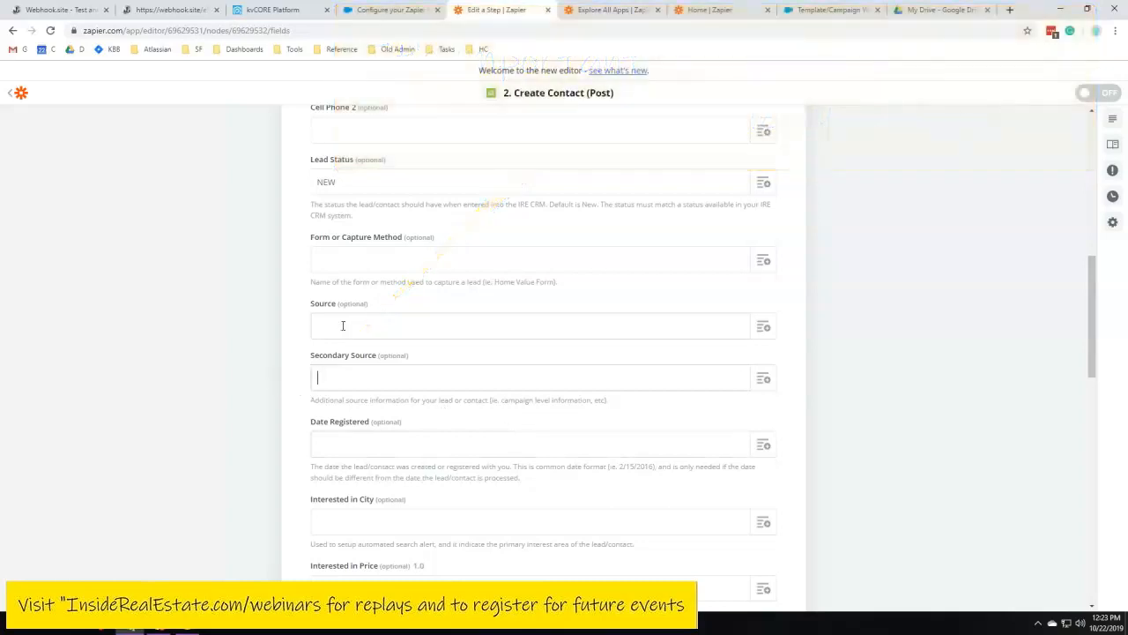
pyautogui.click(486, 326)
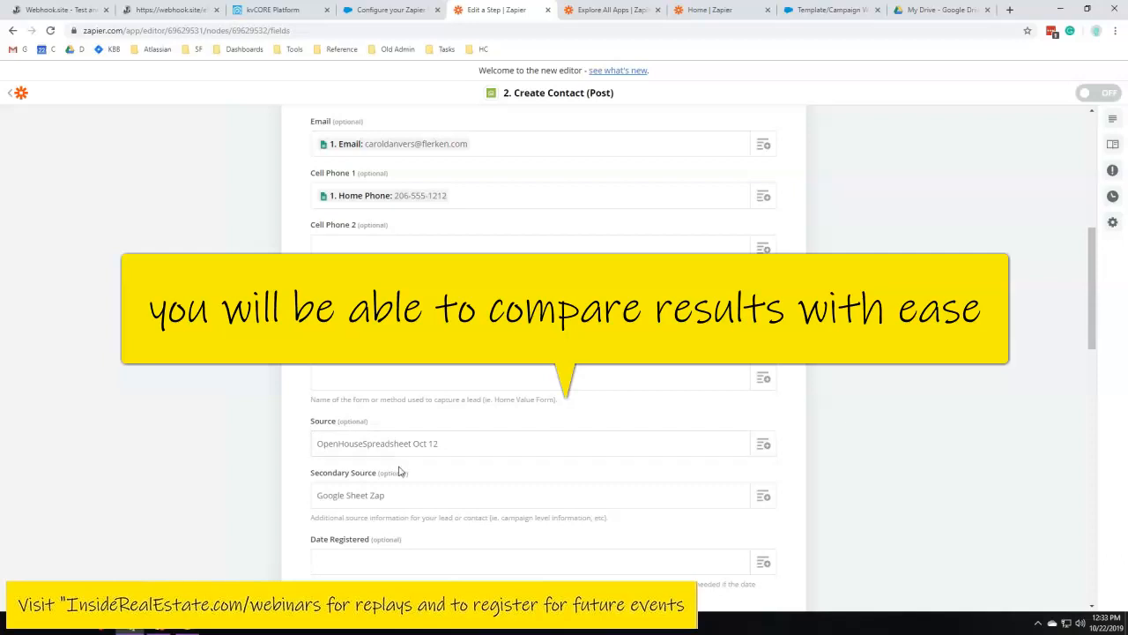
pyautogui.moveTo(390, 497); pyautogui.dragTo(219, 481)
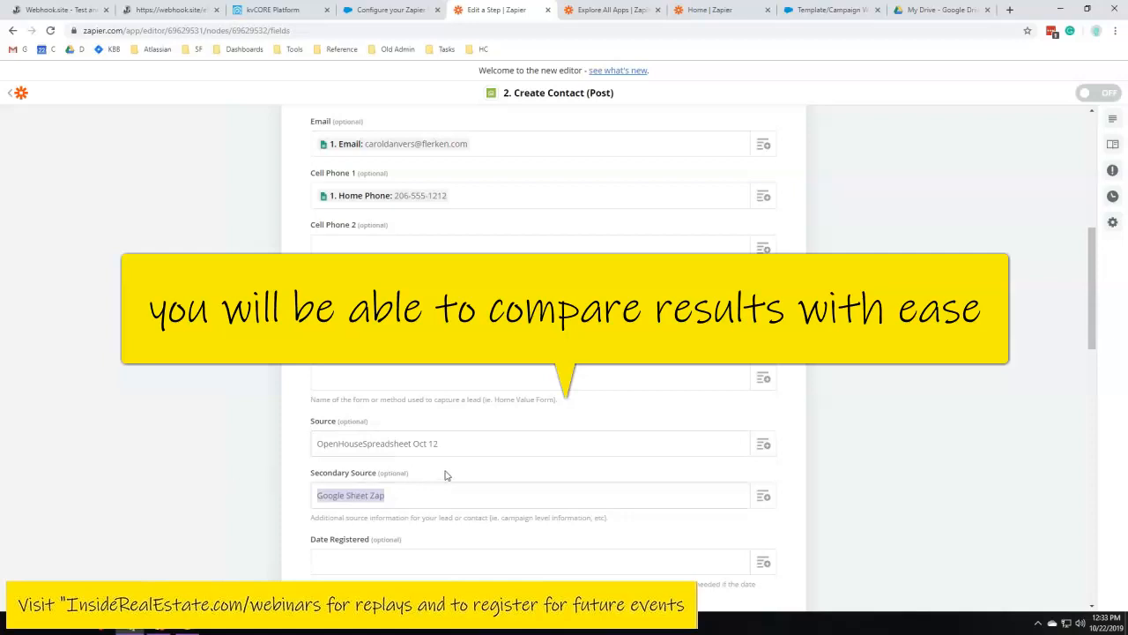
pyautogui.press('BackSpace')
pyautogui.moveTo(450, 452); pyautogui.dragTo(229, 438)
pyautogui.press('BackSpace')
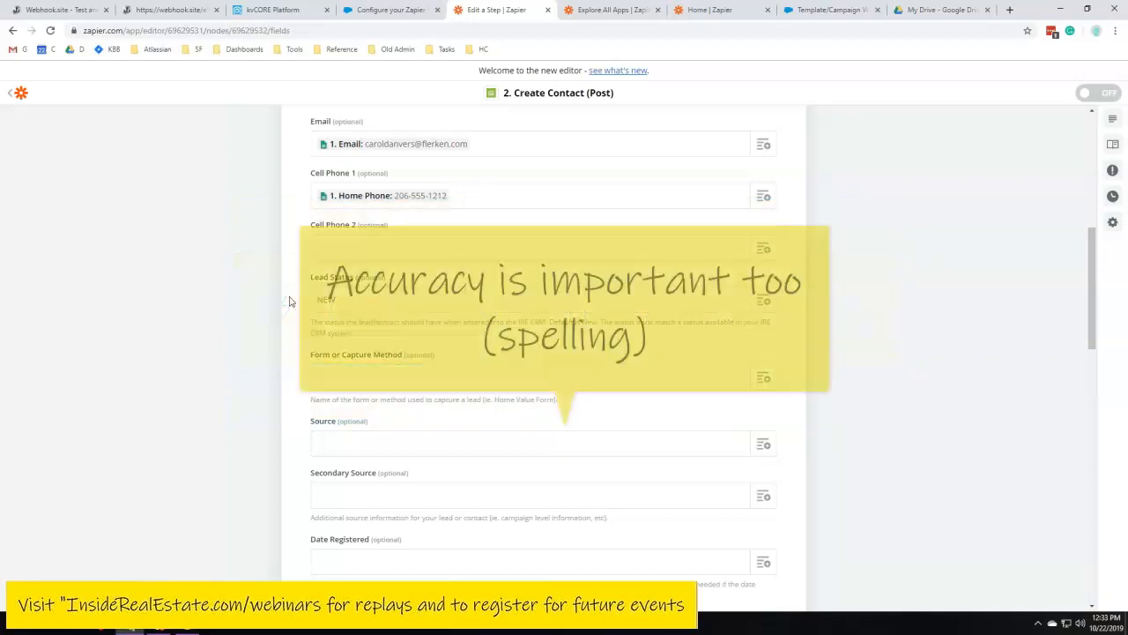
# Switch to the kvCORE lead record and scroll through its details panel
pyautogui.click(298, 12)
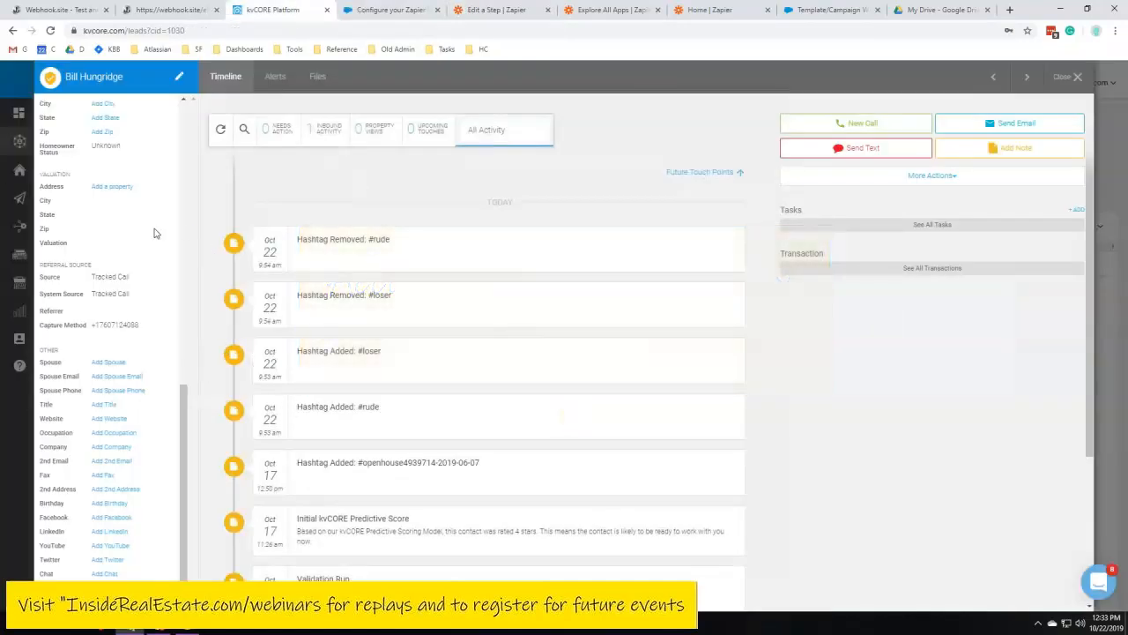
pyautogui.scroll(10, 169, 348)
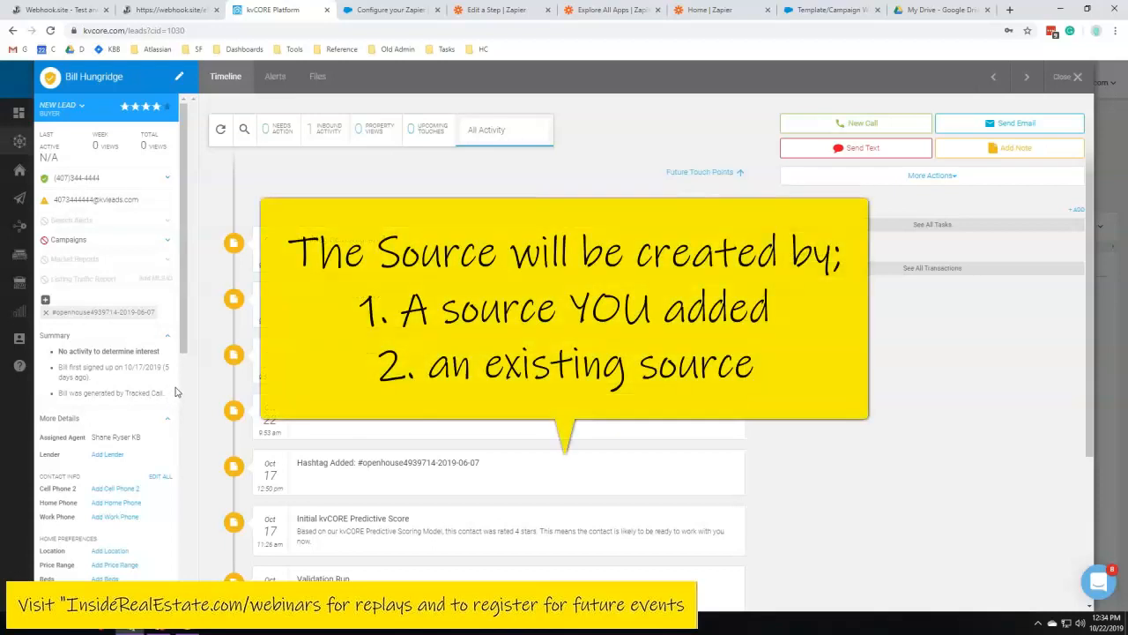
pyautogui.scroll(-5, 99, 434)
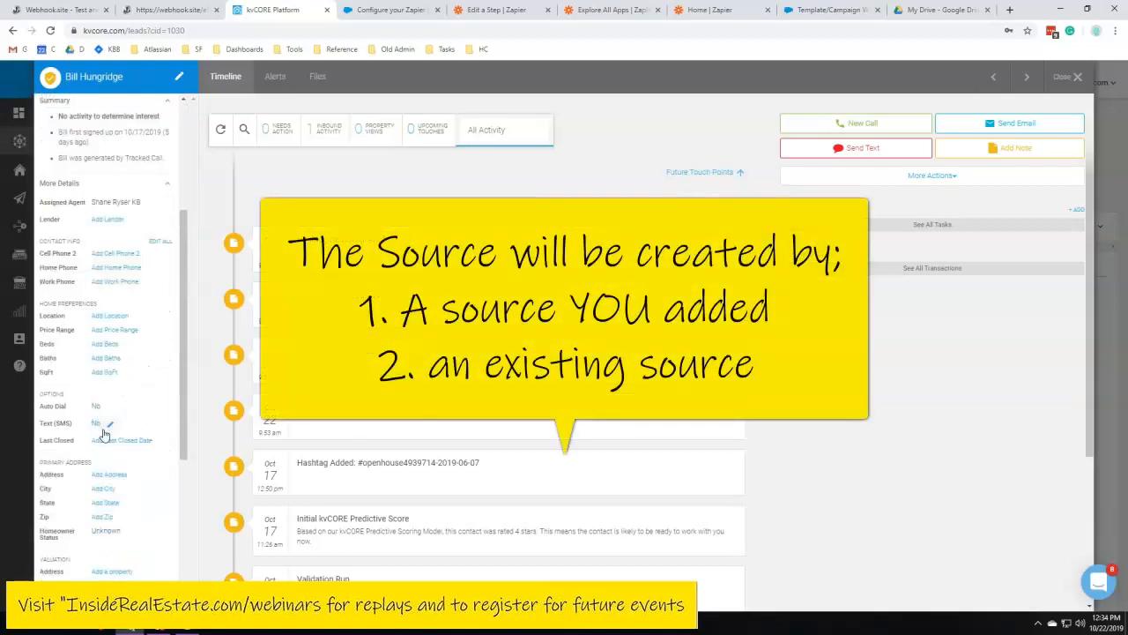
pyautogui.scroll(5, 100, 397)
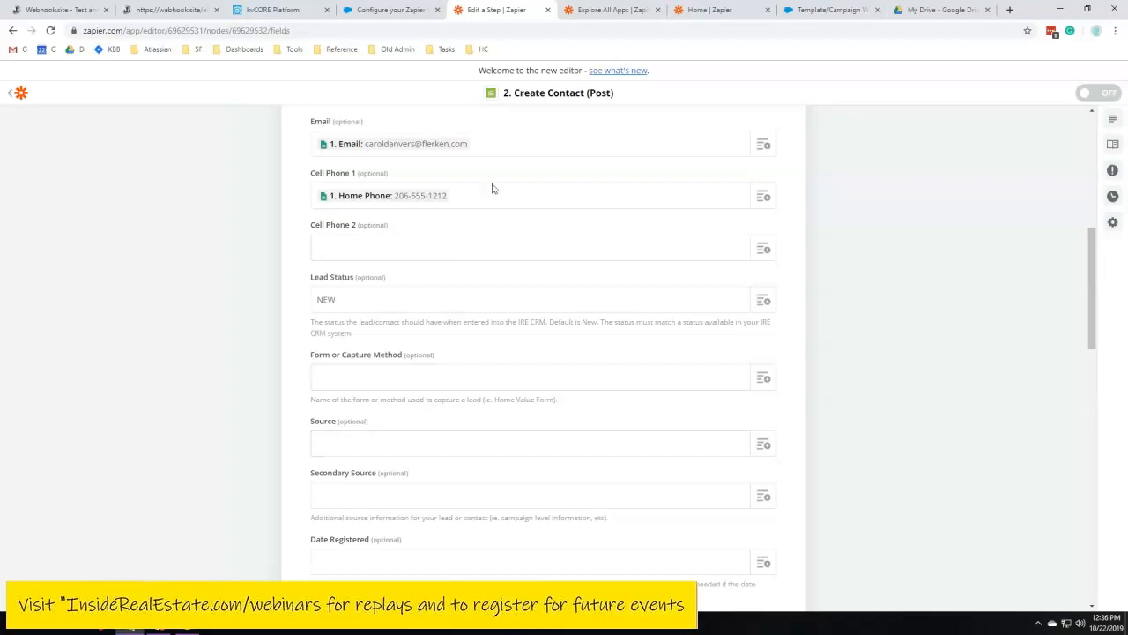
# Set the Source field to Golf Tournament 2019
pyautogui.scroll(-2, 287, 373)
pyautogui.moveTo(310, 320); pyautogui.dragTo(788, 396)
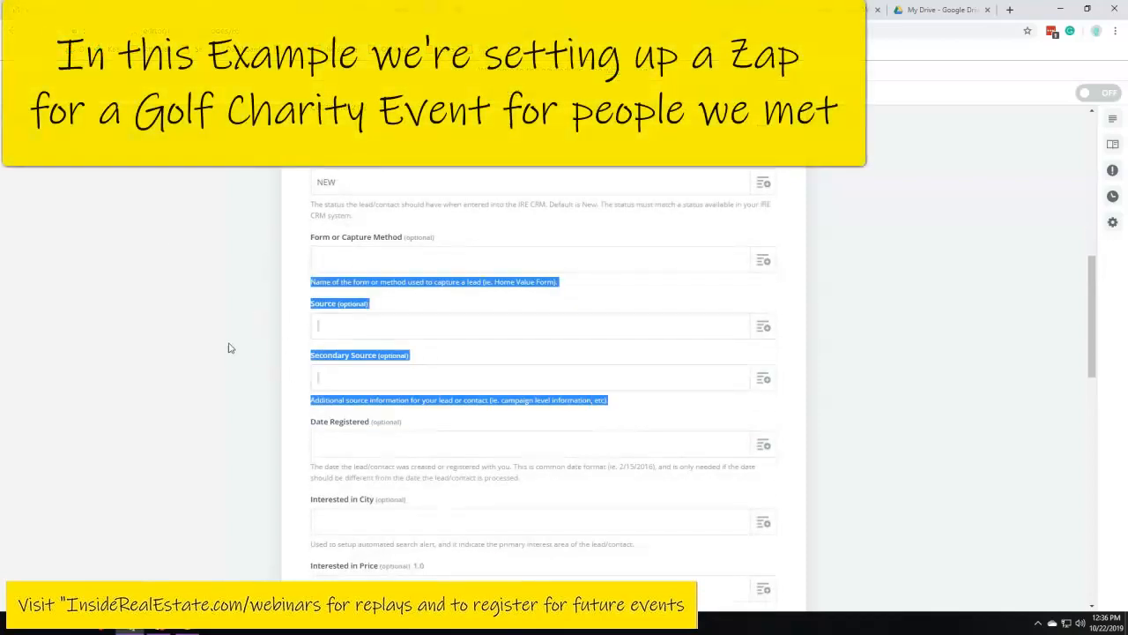
pyautogui.click(228, 348)
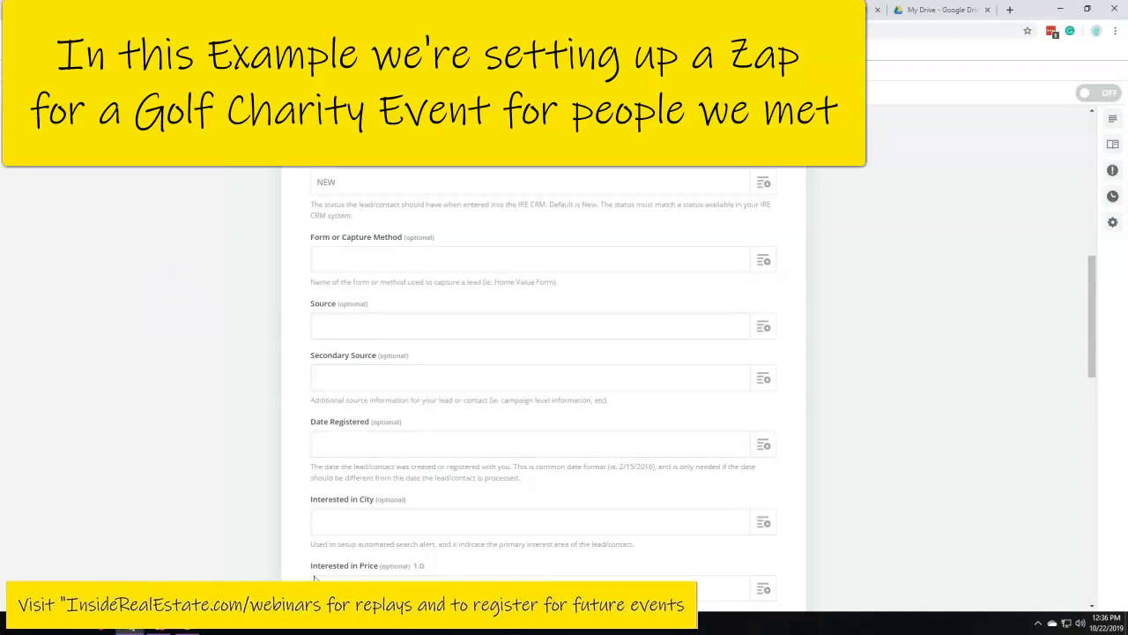
pyautogui.click(328, 331)
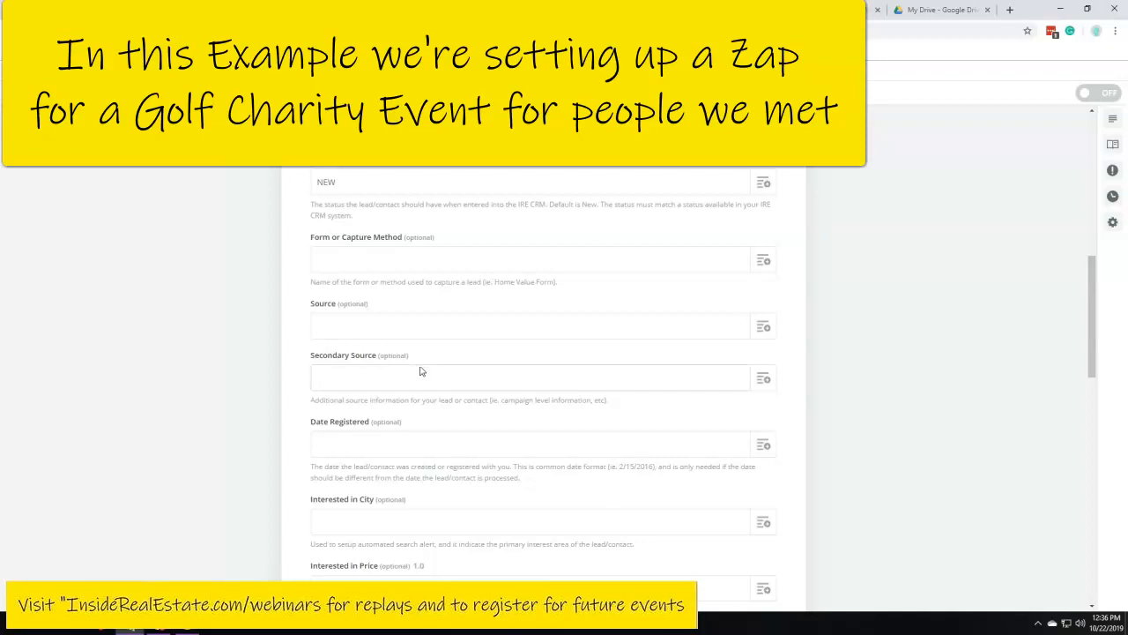
pyautogui.click(418, 323)
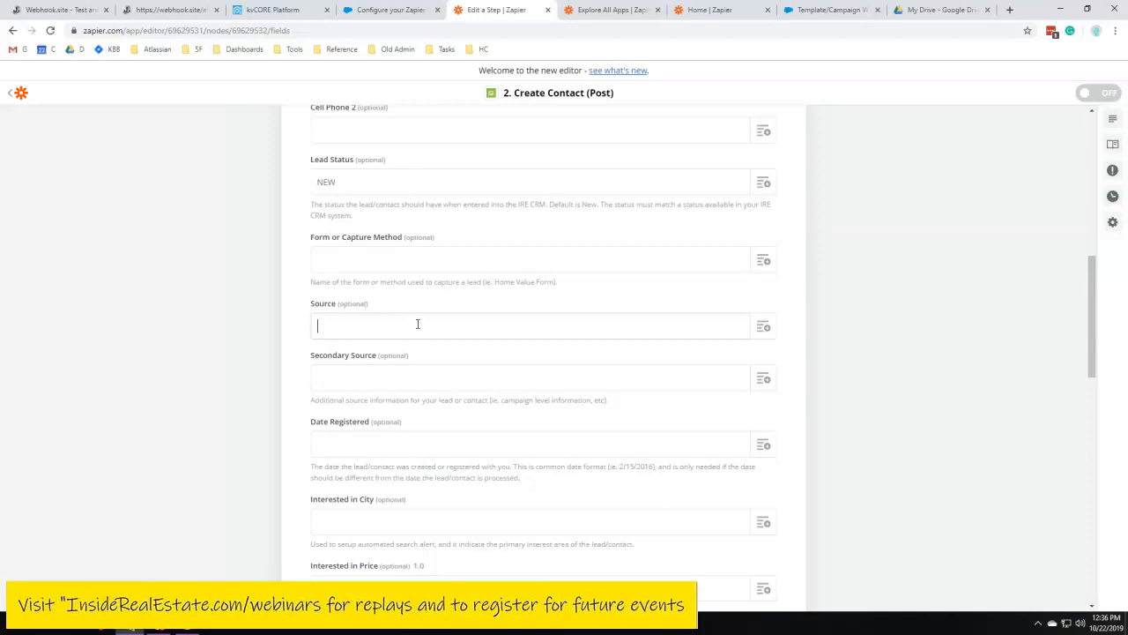
pyautogui.write('Golf Tournament')
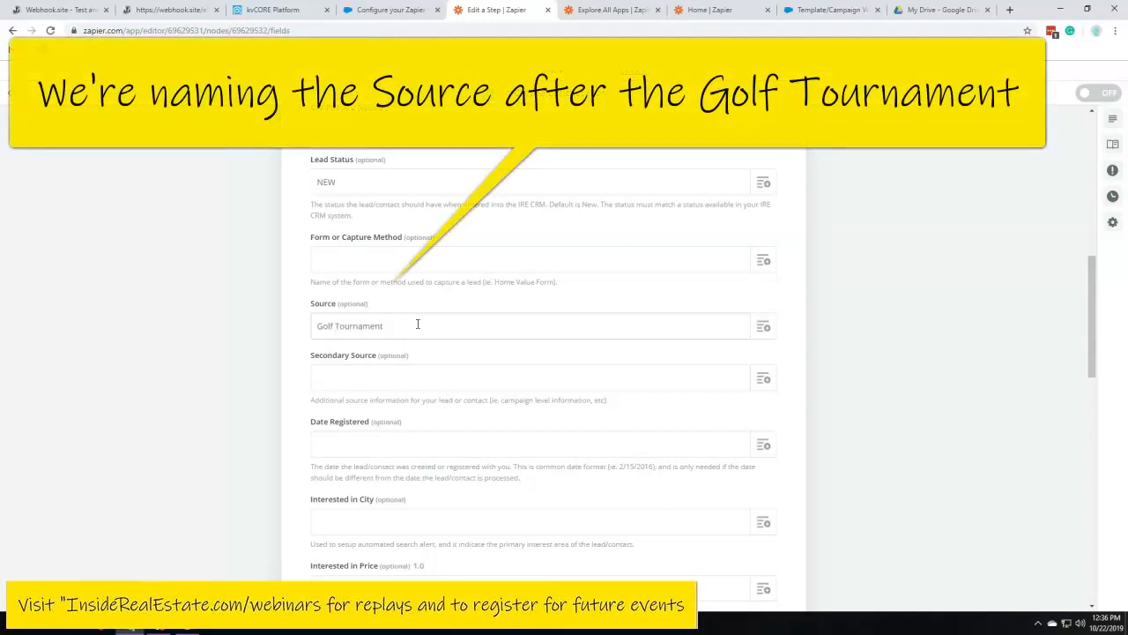
pyautogui.write(' 2019')
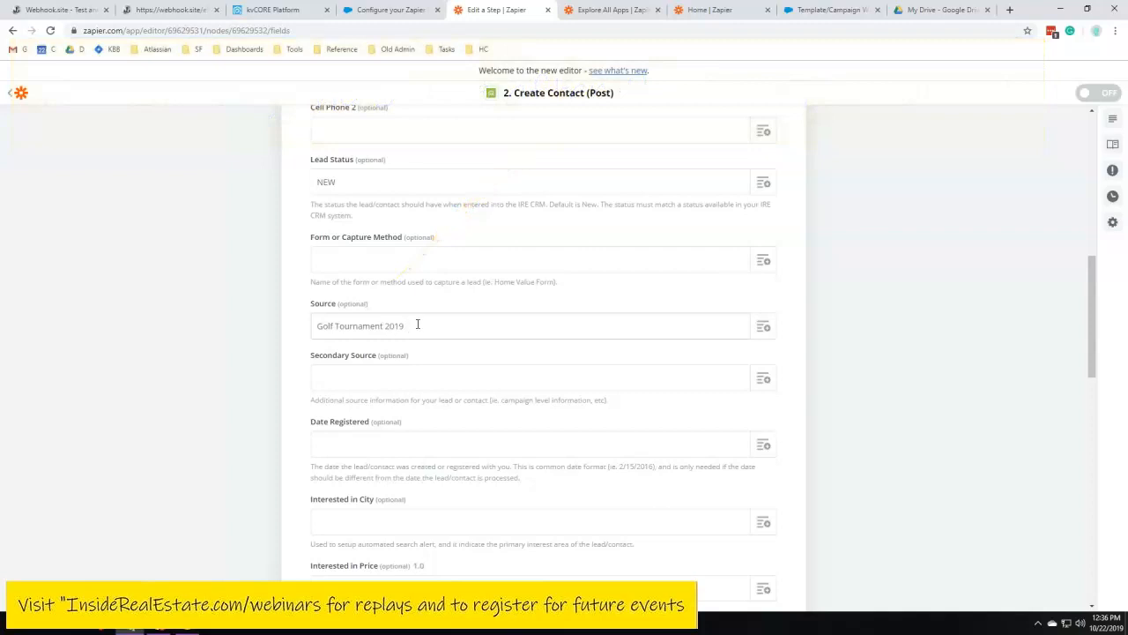
# Set the Secondary Source field to Zapped From Spreadsheet
pyautogui.press('Tab')
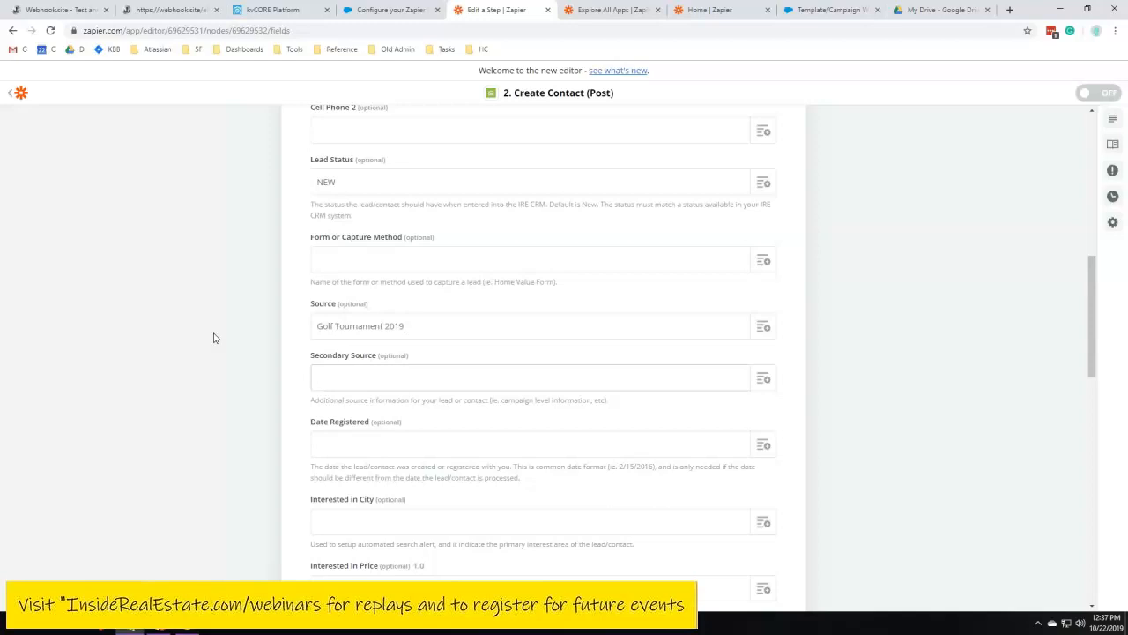
pyautogui.write('Zapped From Sprea')
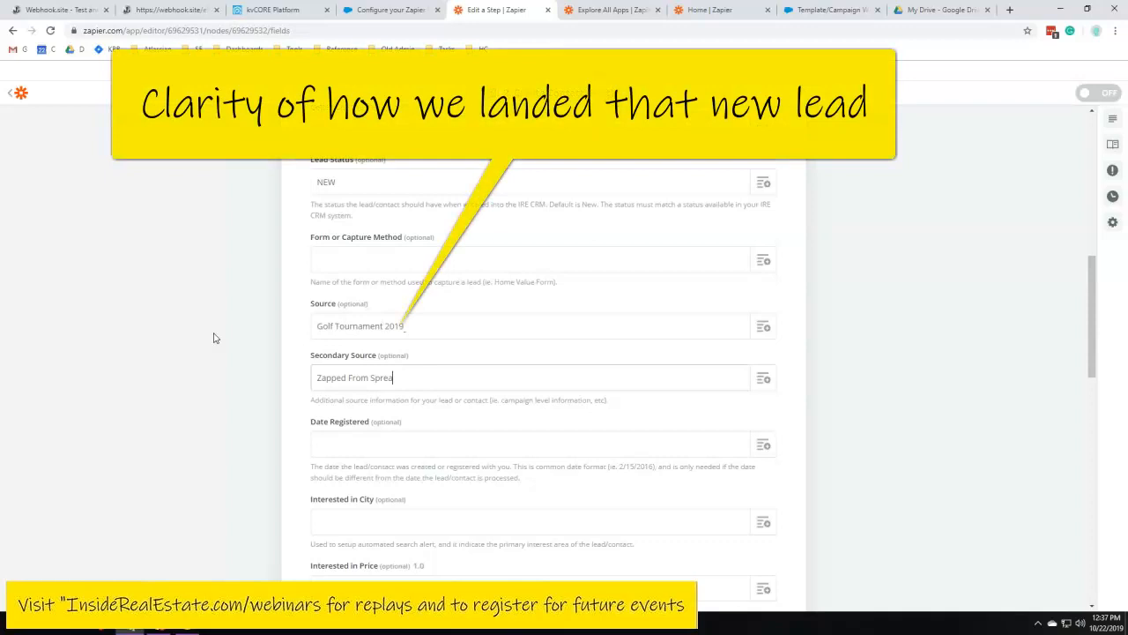
pyautogui.write('dsheet')
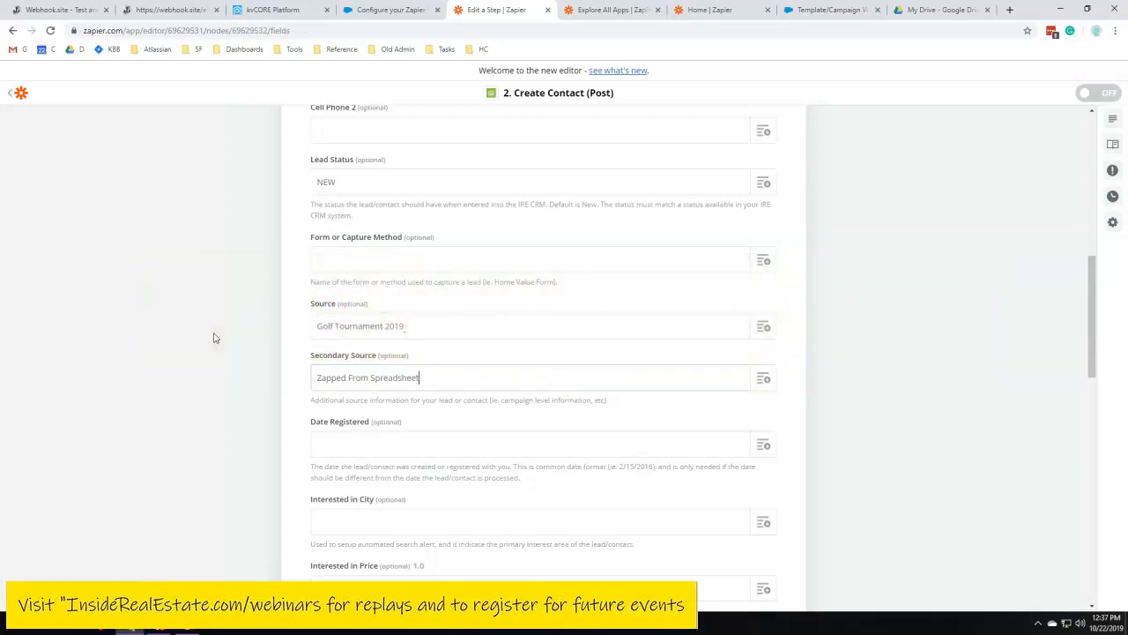
# Map Primary Address - Street to the spreadsheet row's Primary Address column
pyautogui.scroll(-1, 262, 282)
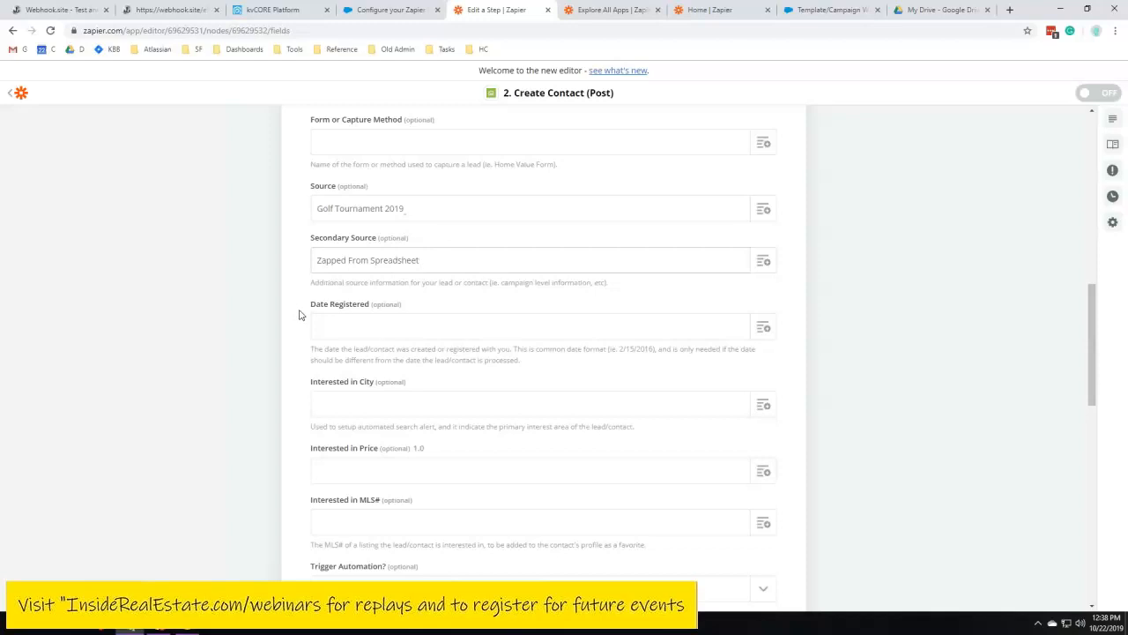
pyautogui.scroll(-1, 299, 314)
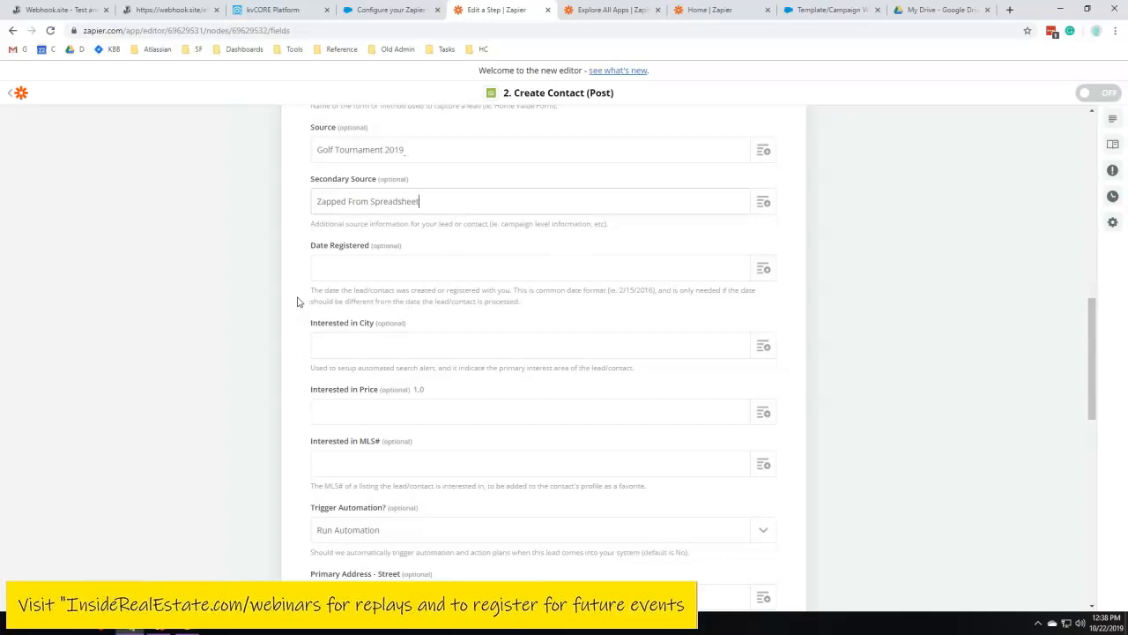
pyautogui.scroll(-1, 299, 300)
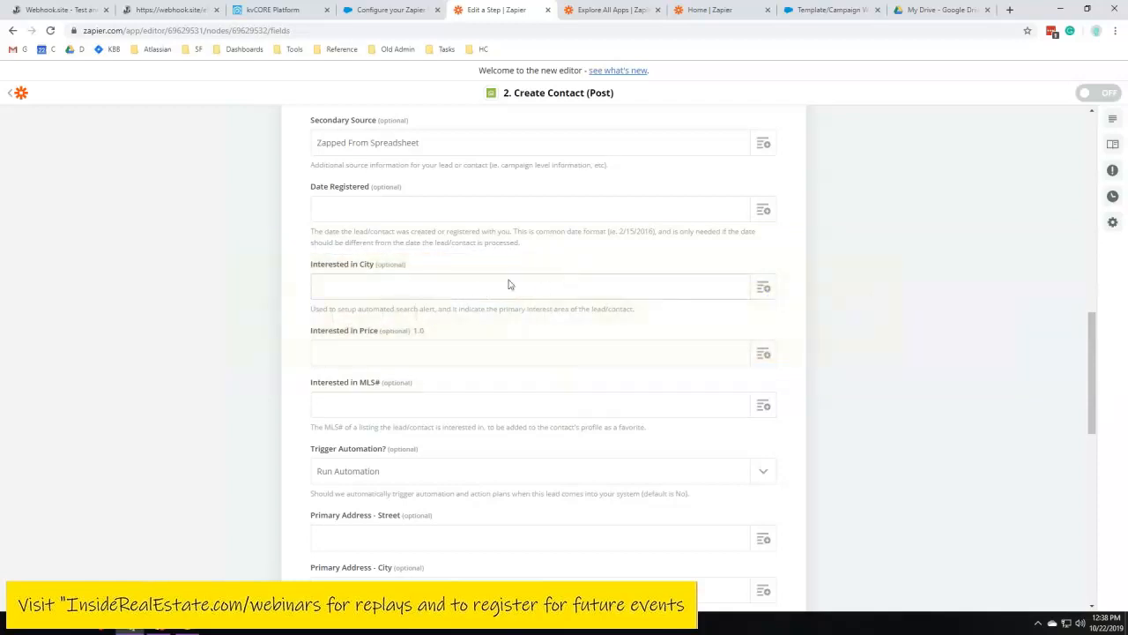
pyautogui.scroll(-3, 766, 247)
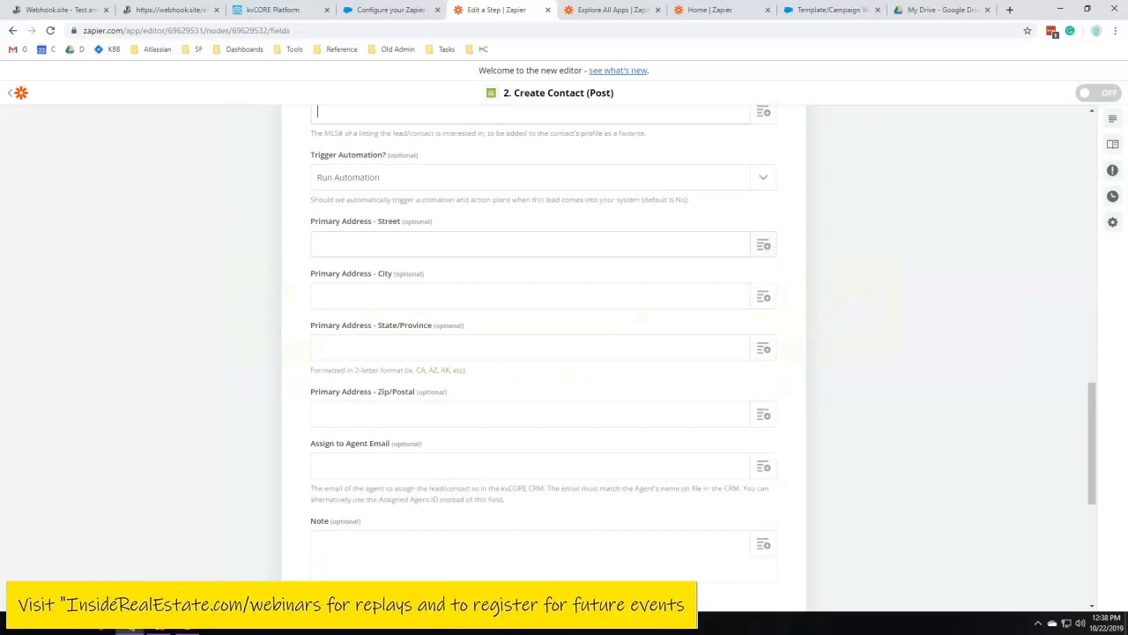
pyautogui.click(764, 246)
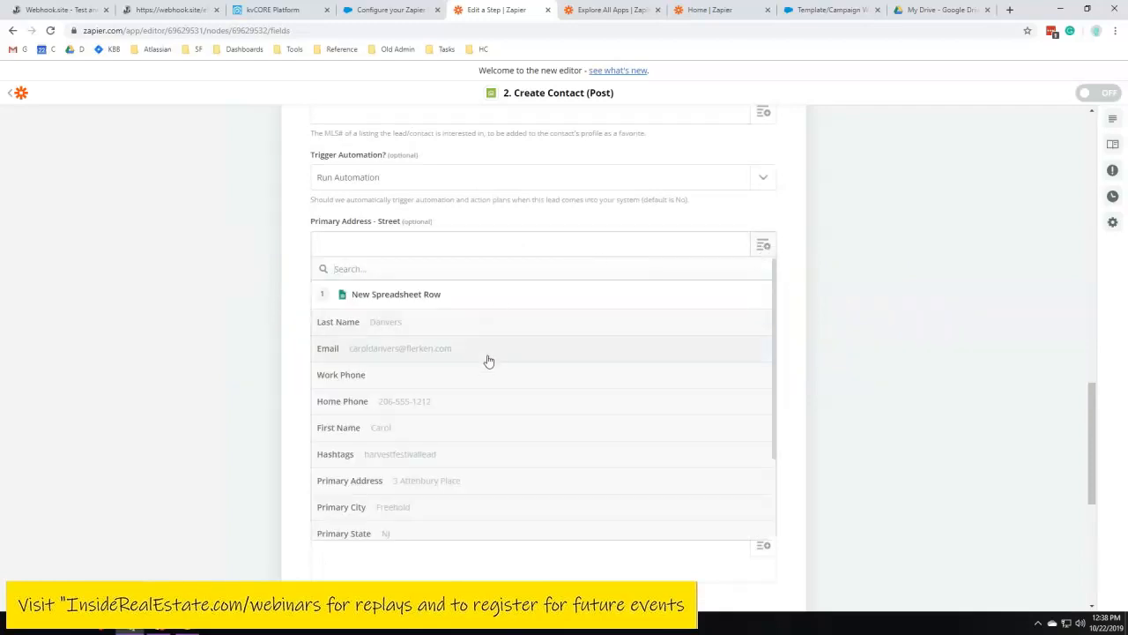
pyautogui.scroll(-2, 476, 366)
pyautogui.click(379, 369)
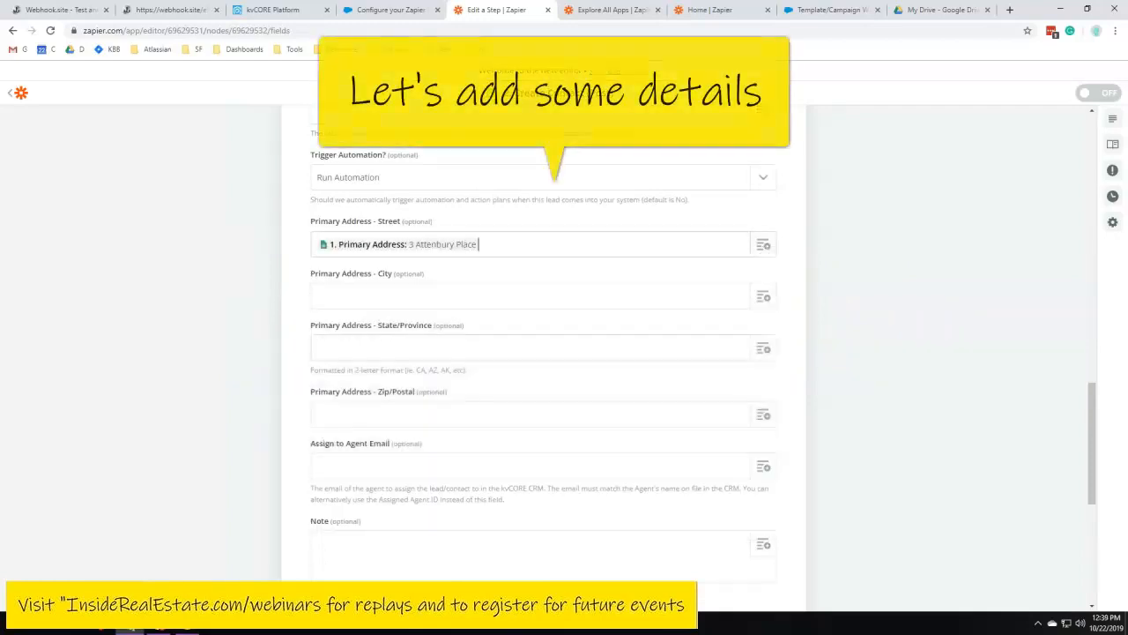
# Map Primary Address City and State/Province to the row's Primary City and Primary State columns
pyautogui.click(763, 297)
pyautogui.scroll(-3, 461, 401)
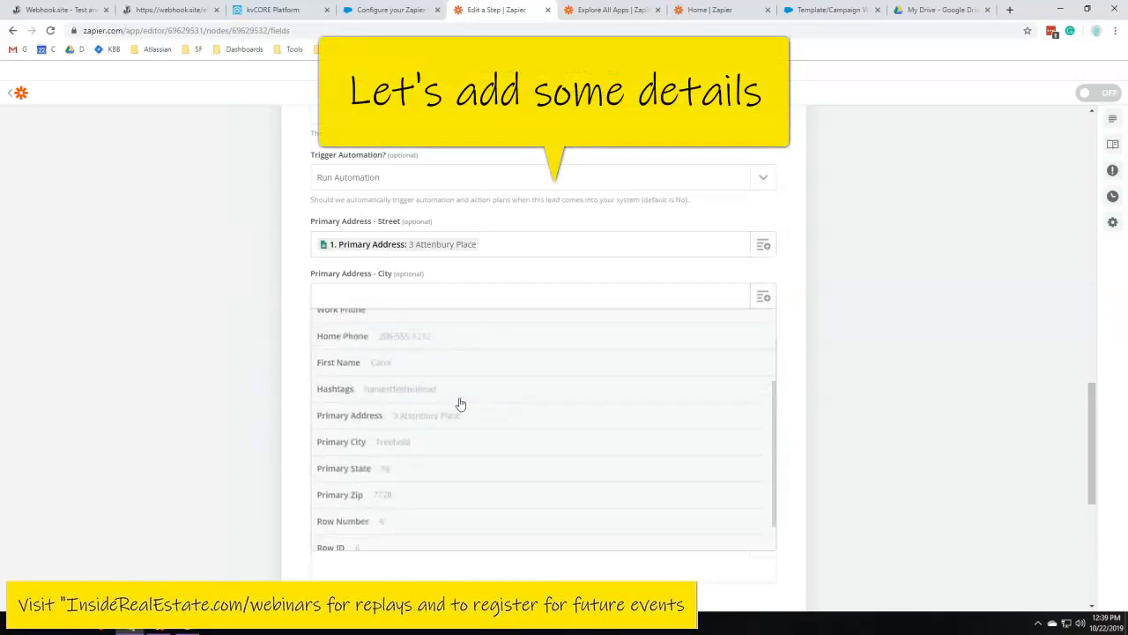
pyautogui.click(403, 442)
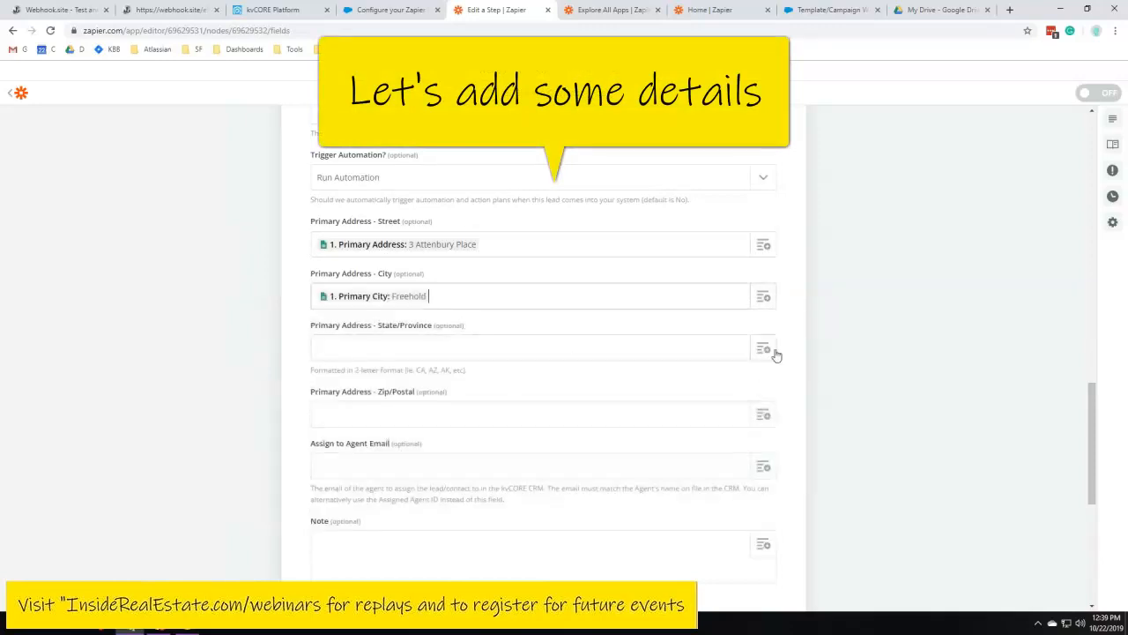
pyautogui.click(764, 349)
pyautogui.scroll(-3, 455, 436)
pyautogui.click(403, 463)
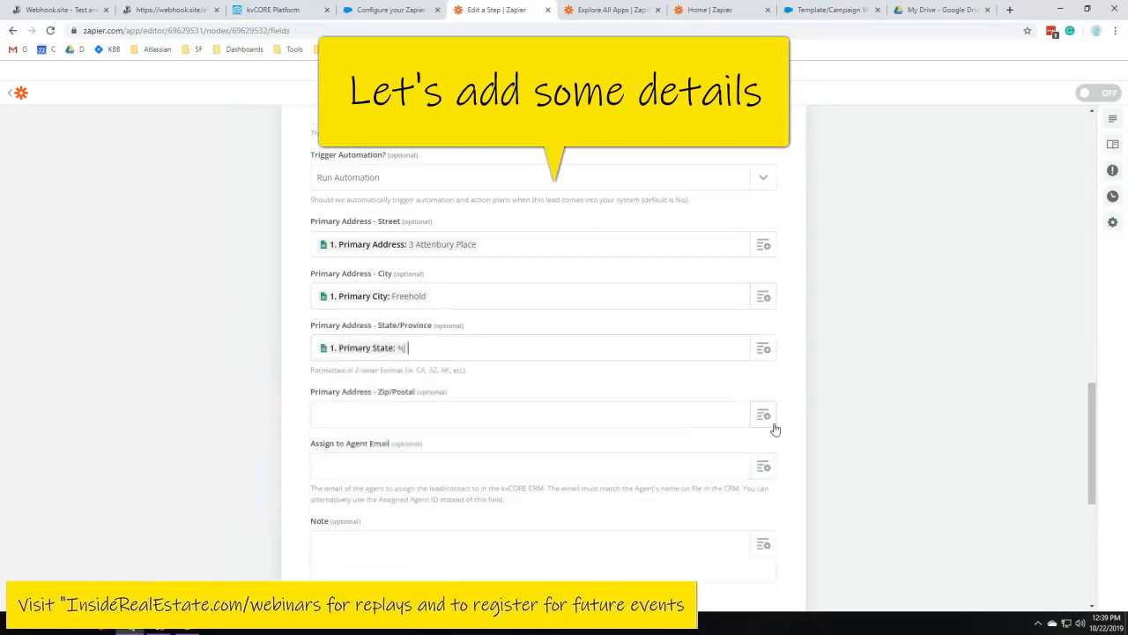
# Map Primary Address - Zip/Postal to the spreadsheet row's Primary Zip column
pyautogui.scroll(-2, 744, 319)
pyautogui.click(776, 297)
pyautogui.scroll(-3, 529, 413)
pyautogui.click(526, 456)
pyautogui.click(194, 375)
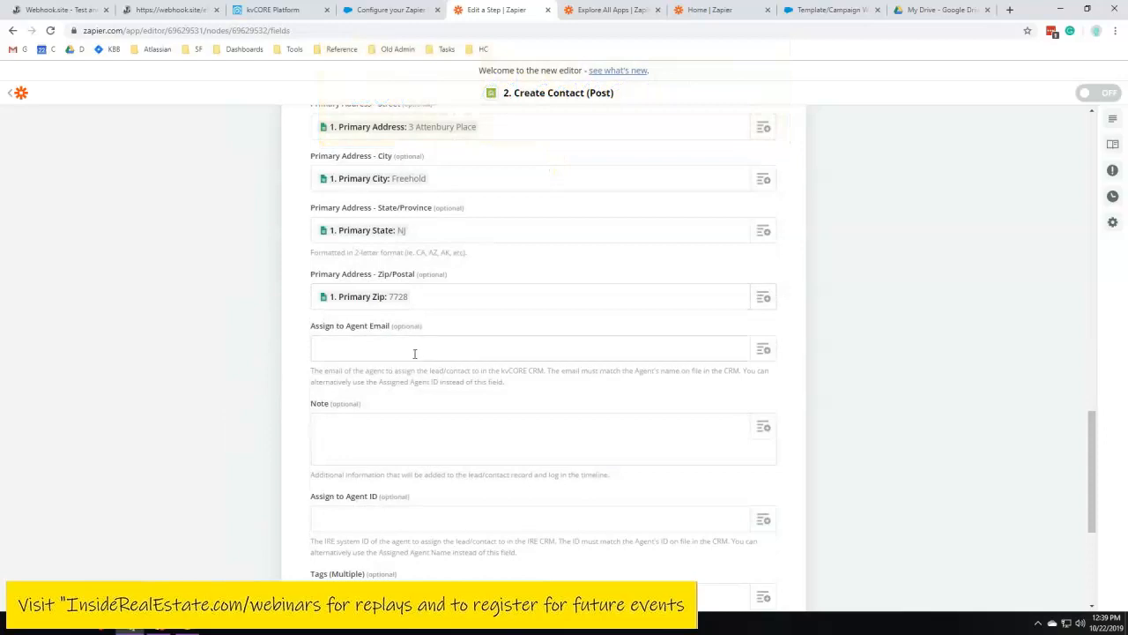
# Map Tags (Multiple) to the spreadsheet row's Hashtags column
pyautogui.scroll(-2, 352, 344)
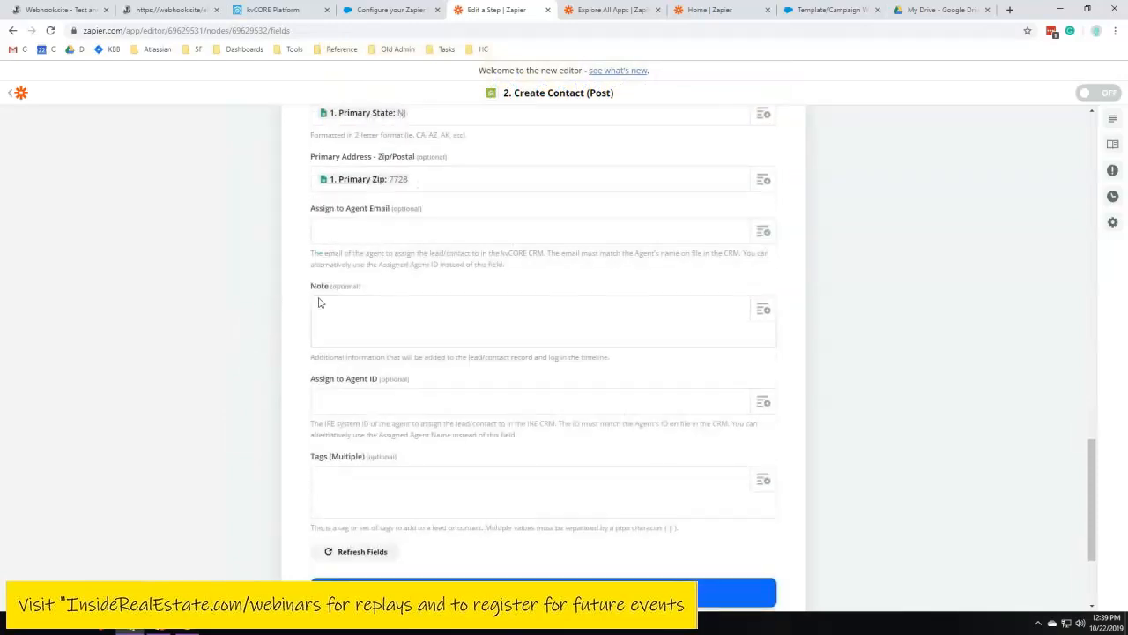
pyautogui.scroll(-2, 362, 326)
pyautogui.click(351, 312)
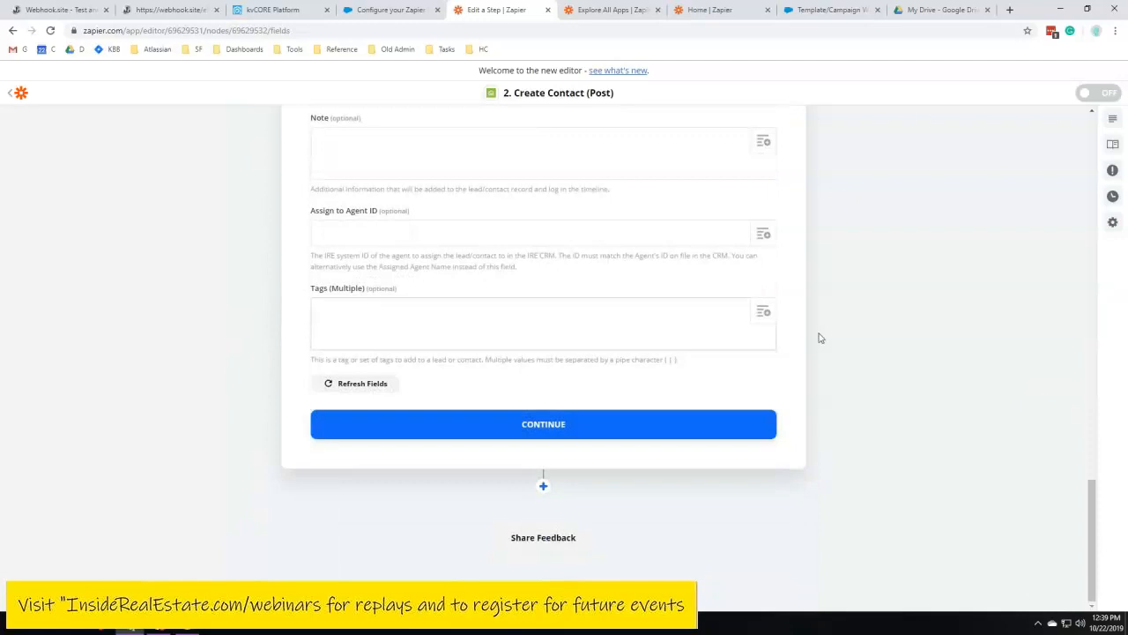
pyautogui.moveTo(310, 290); pyautogui.dragTo(405, 294)
pyautogui.click(494, 305)
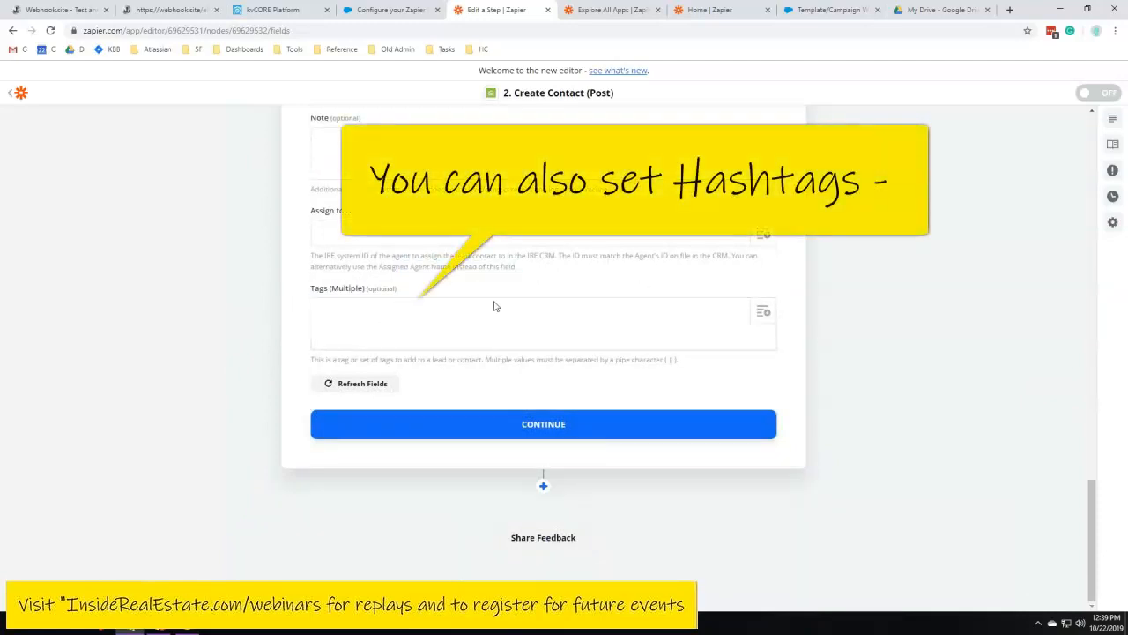
pyautogui.click(764, 312)
pyautogui.scroll(-3, 512, 430)
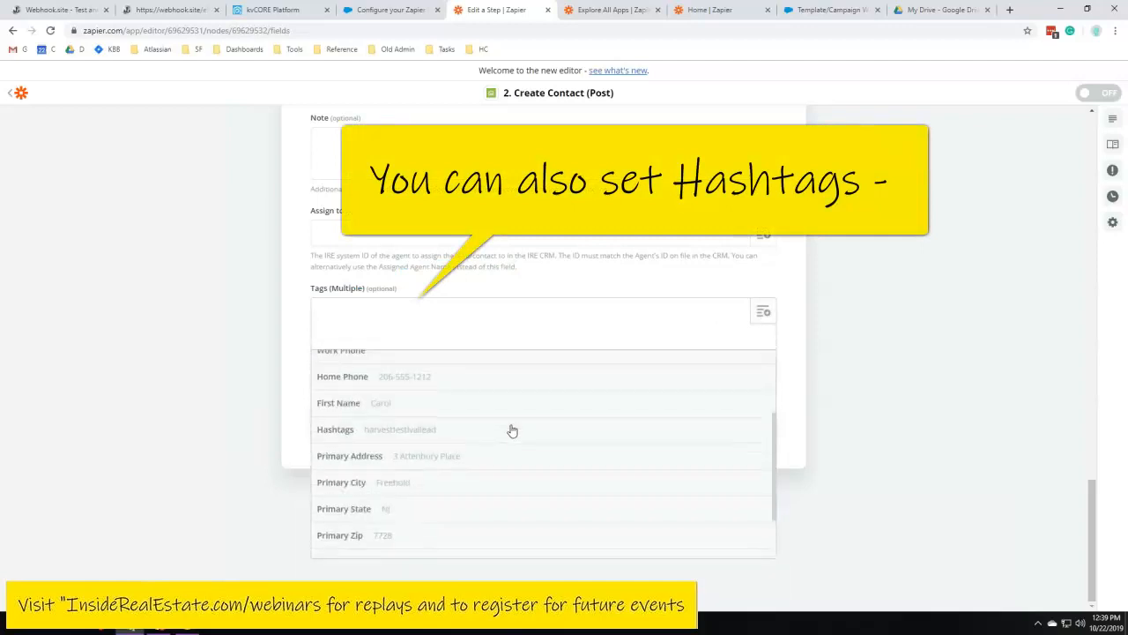
pyautogui.click(465, 439)
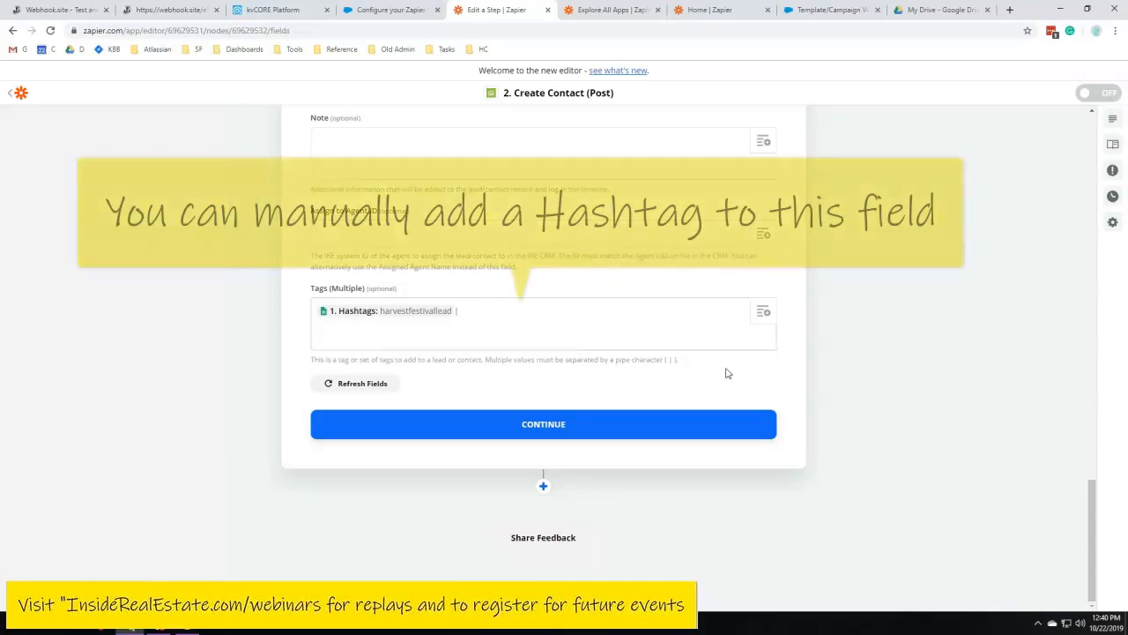
# Append the tags zapier and myhashtag to the Tags field, separated by pipe characters
pyautogui.moveTo(313, 359); pyautogui.dragTo(677, 361)
pyautogui.click(690, 367)
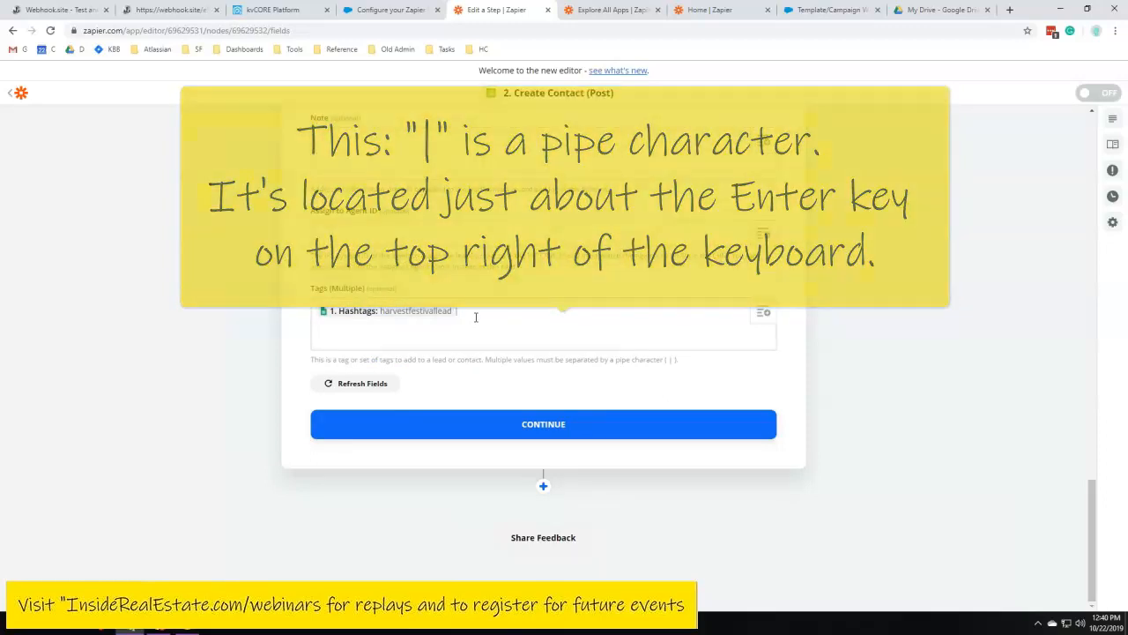
pyautogui.write('zapier')
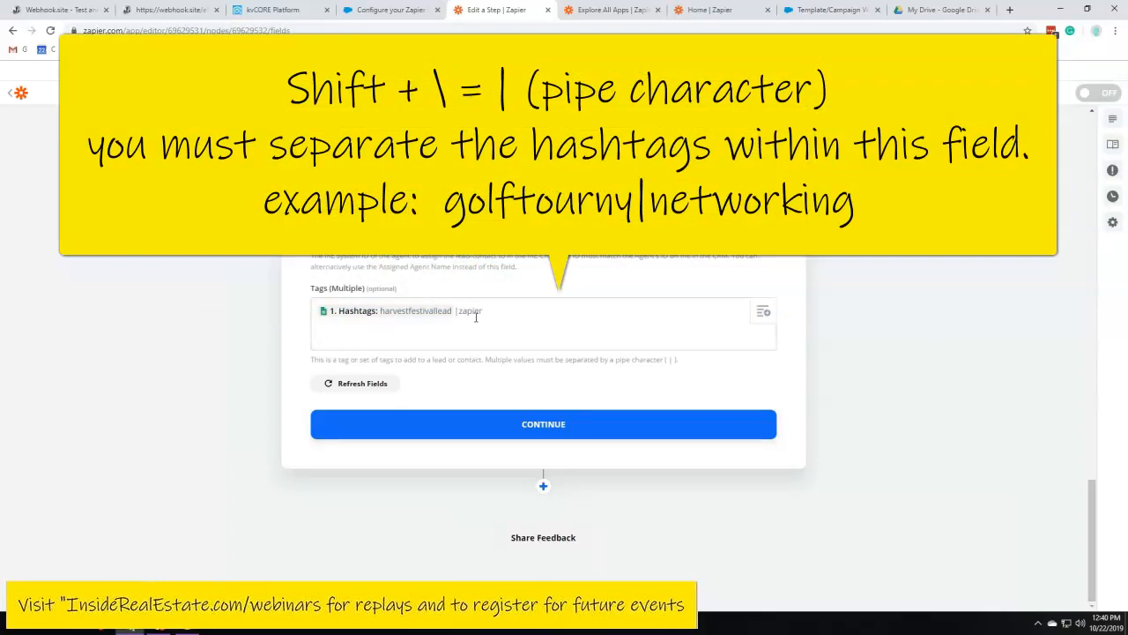
pyautogui.write('|myhashtag')
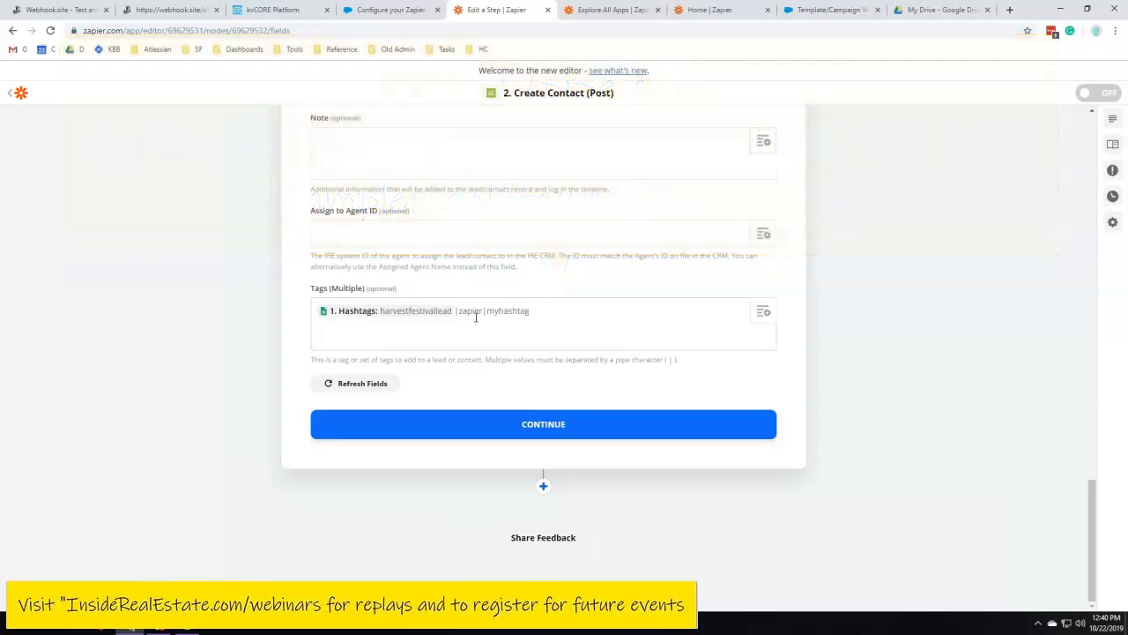
# Replace the last tag in the Tags field with golf
pyautogui.press('BackSpace')
pyautogui.press('BackSpace')
pyautogui.press('BackSpace')
pyautogui.press('BackSpace')
pyautogui.press('BackSpace')
pyautogui.press('BackSpace')
pyautogui.write('golf')
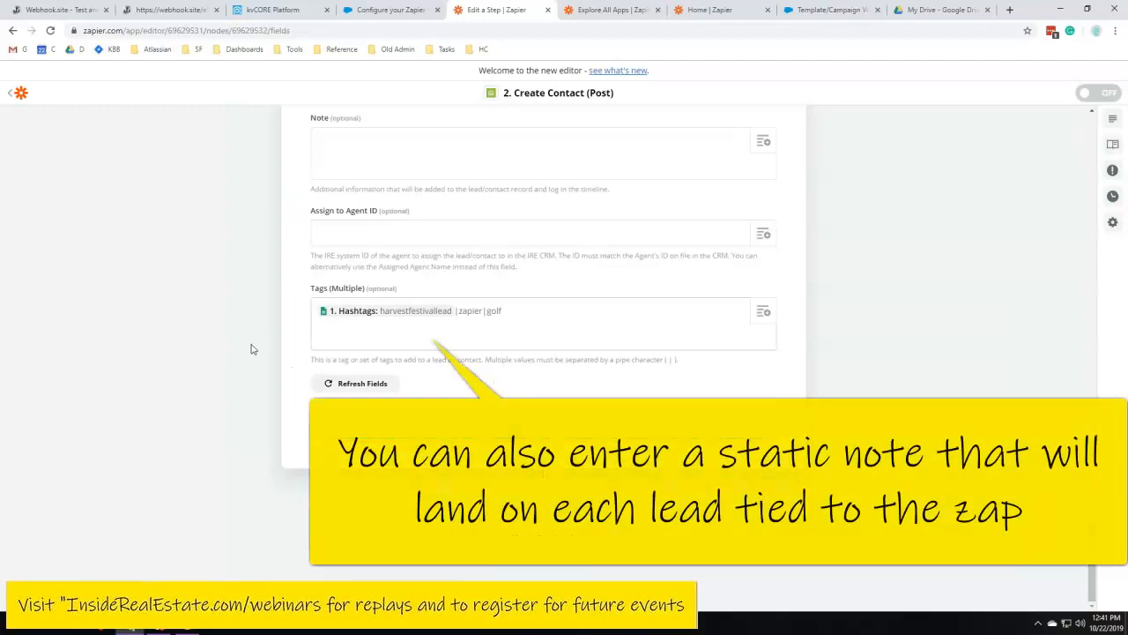
# Enter the static note 10/20/2019 PGA Tournament Event in the Note field
pyautogui.scroll(2, 251, 349)
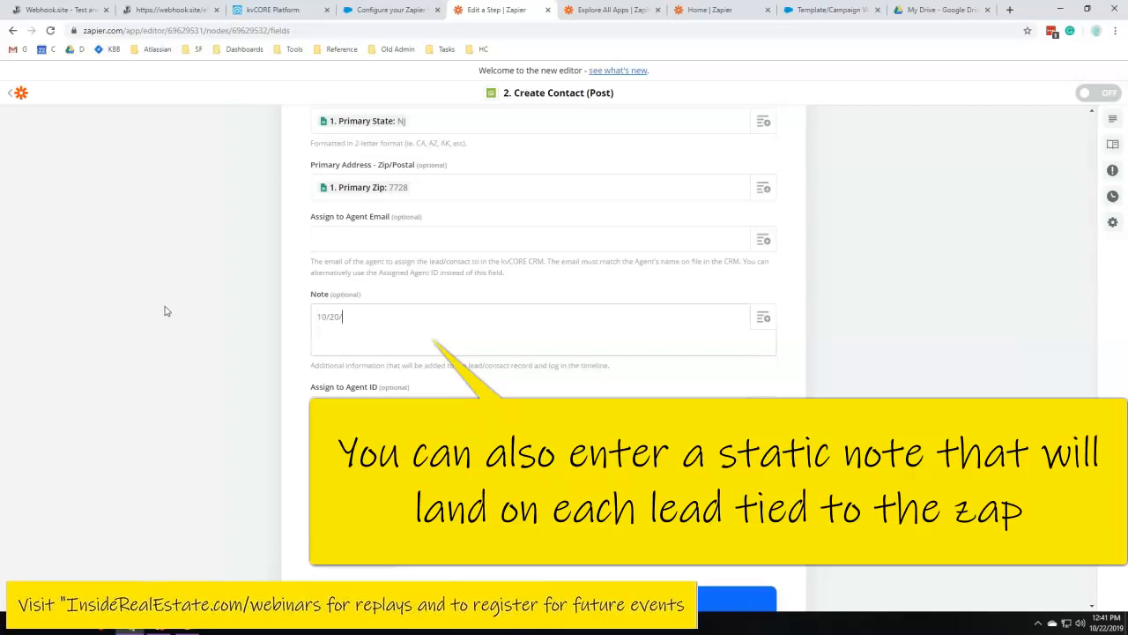
pyautogui.press('BackSpace')
pyautogui.write('2019')
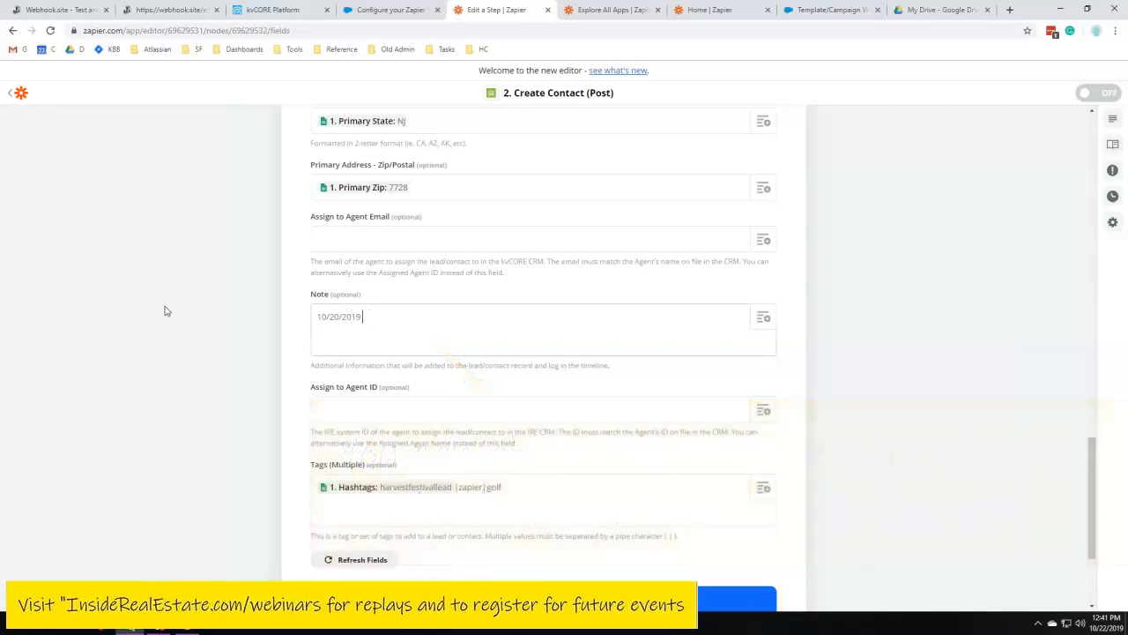
pyautogui.write(' PGA Tournament Even')
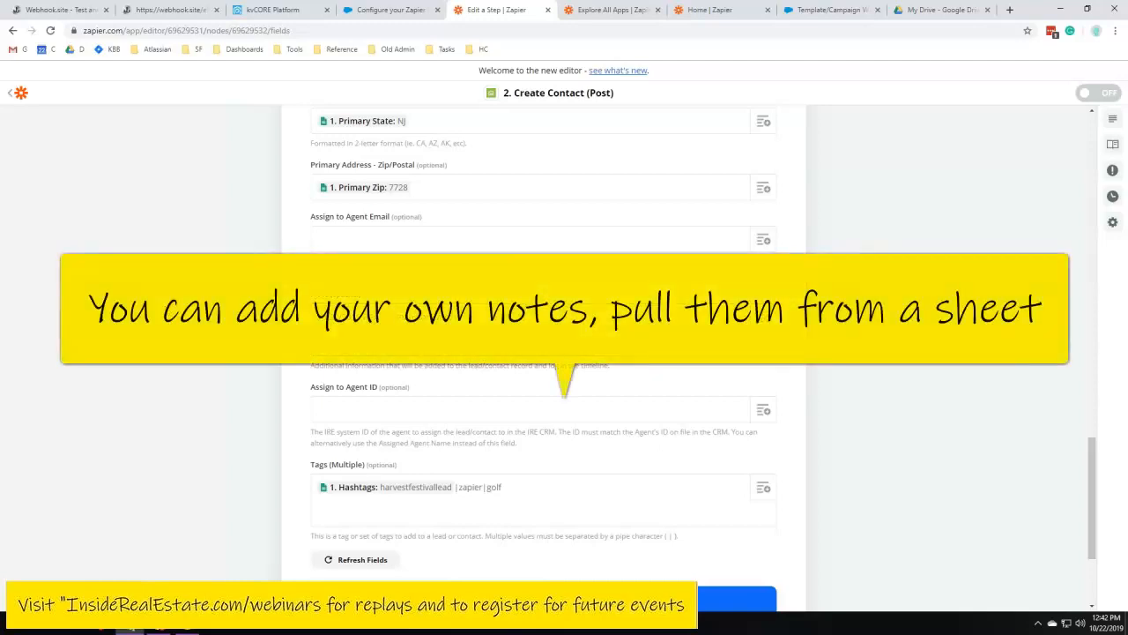
# Review the mapped contact fields and continue to the test step
pyautogui.scroll(-2, 520, 273)
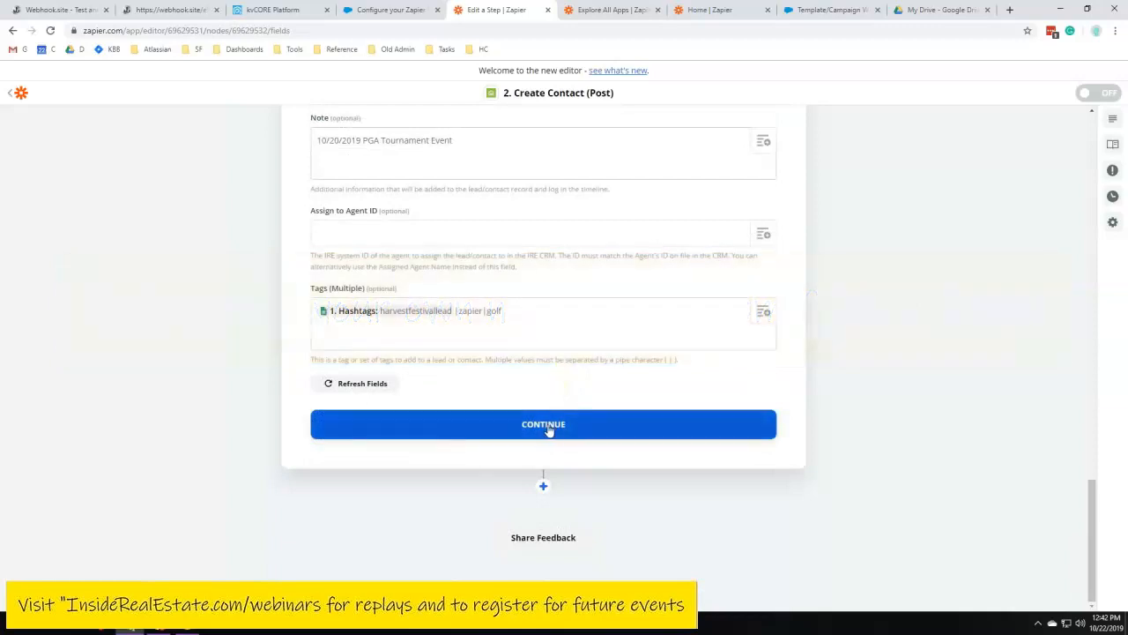
pyautogui.scroll(5, 528, 393)
pyautogui.scroll(1, 527, 393)
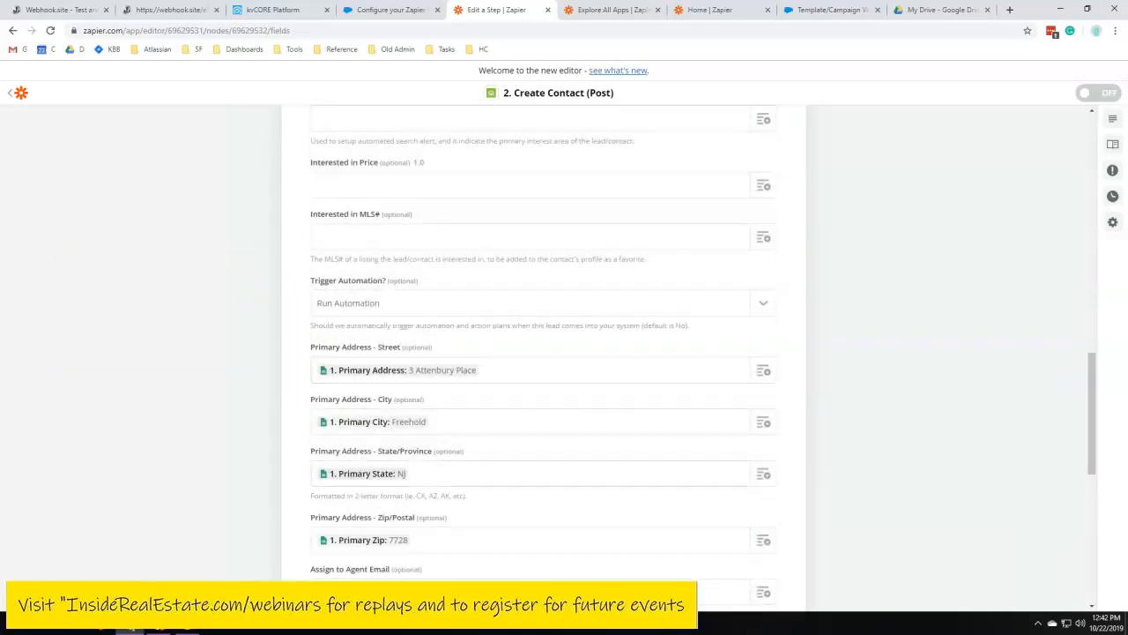
pyautogui.scroll(5, 373, 365)
pyautogui.scroll(7, 376, 443)
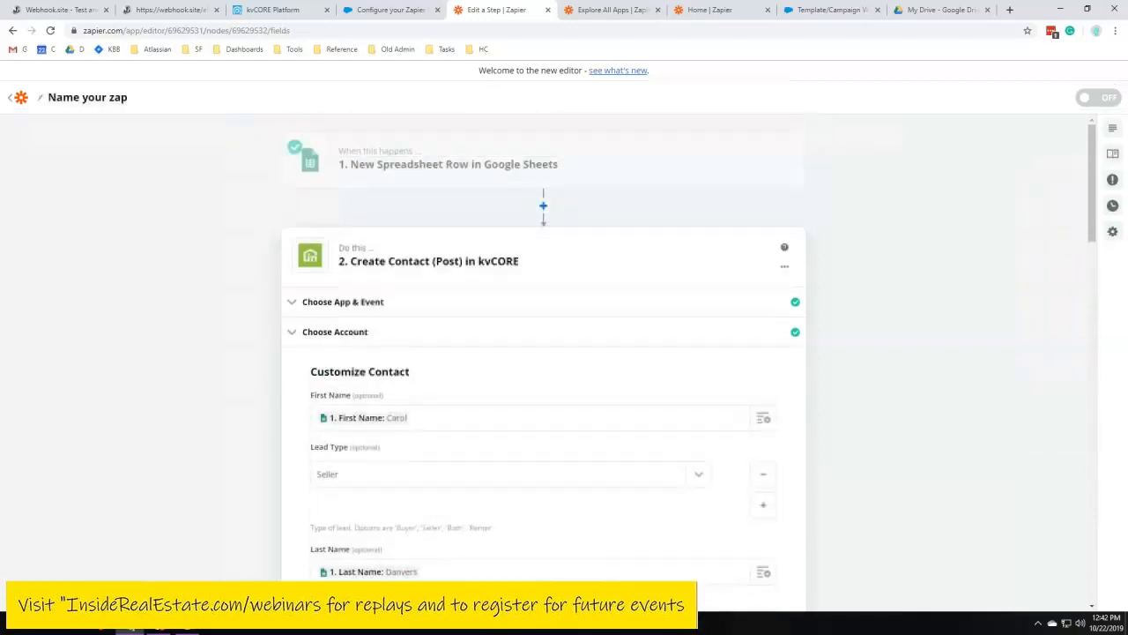
pyautogui.scroll(-3, 375, 443)
pyautogui.scroll(-15, 368, 441)
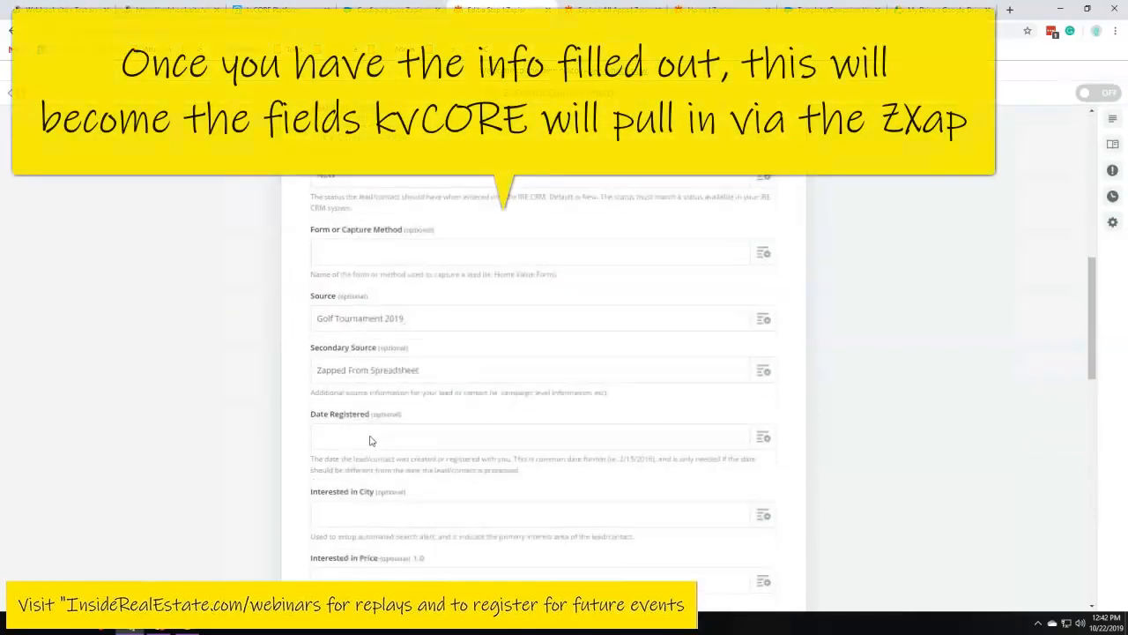
pyautogui.click(552, 426)
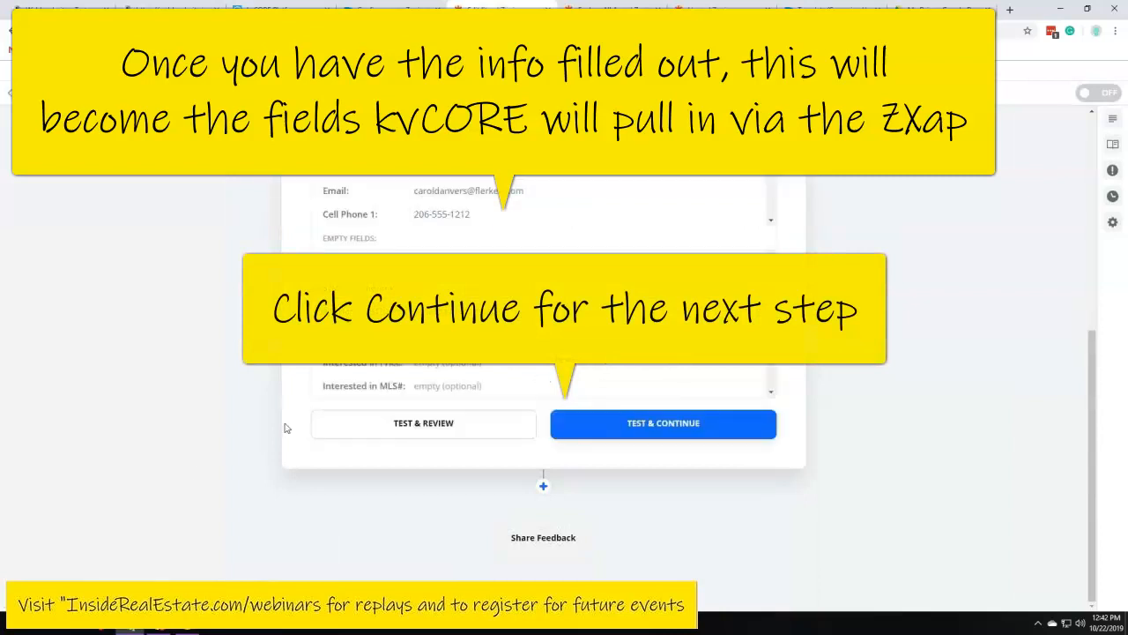
# Review the test contact data that will be sent to kvCORE
pyautogui.scroll(3, 338, 358)
pyautogui.scroll(-3, 189, 291)
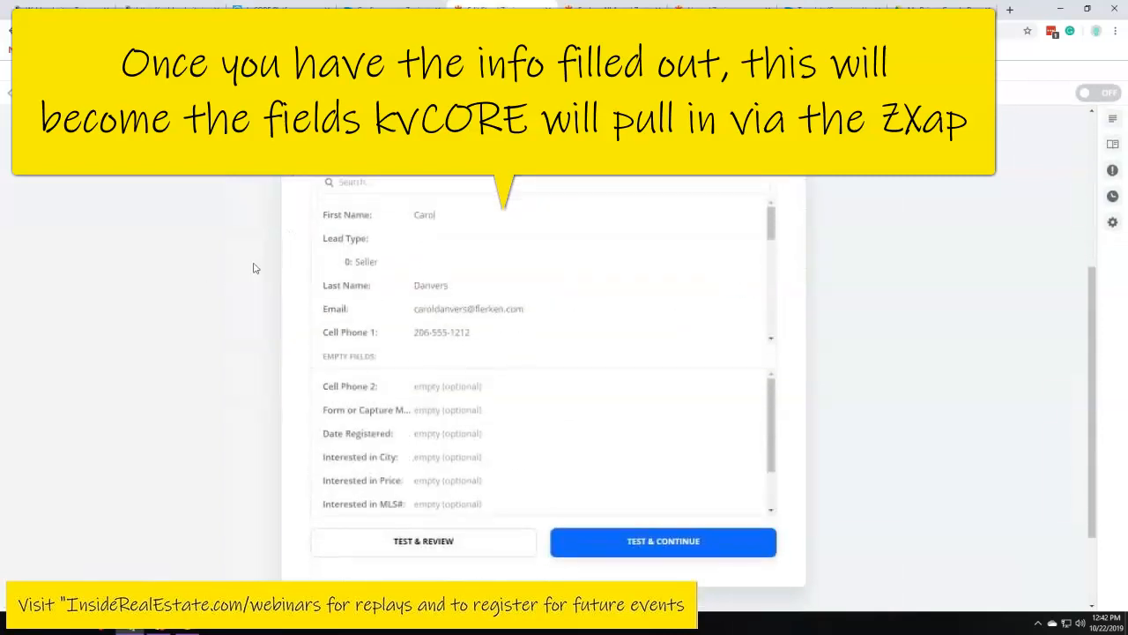
pyautogui.scroll(2, 824, 289)
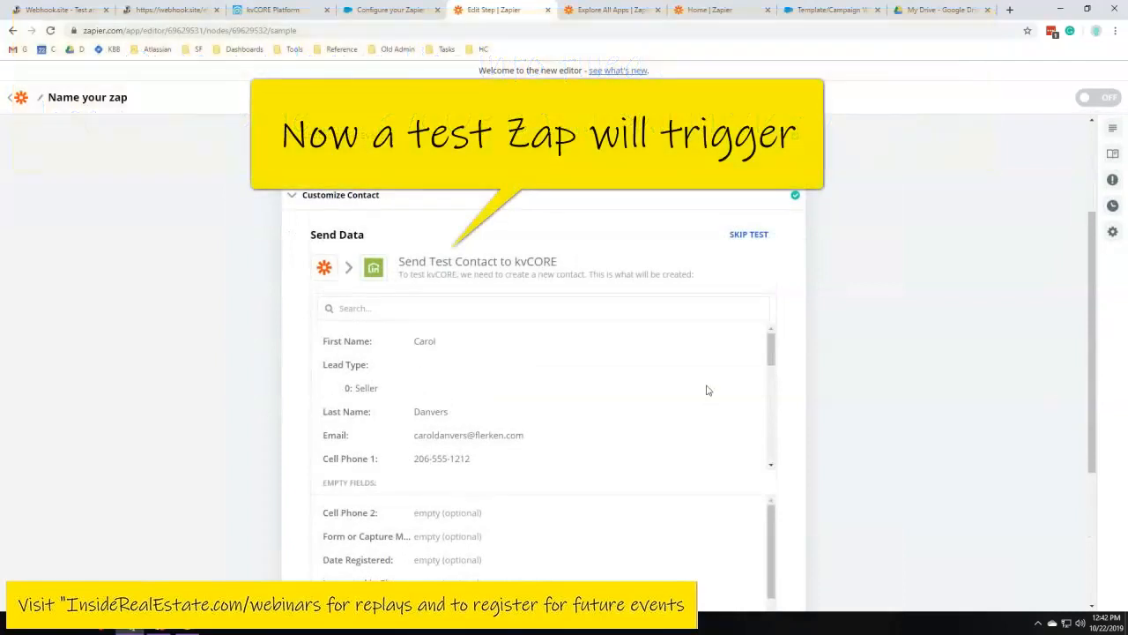
pyautogui.moveTo(418, 340); pyautogui.dragTo(465, 345)
pyautogui.click(422, 342)
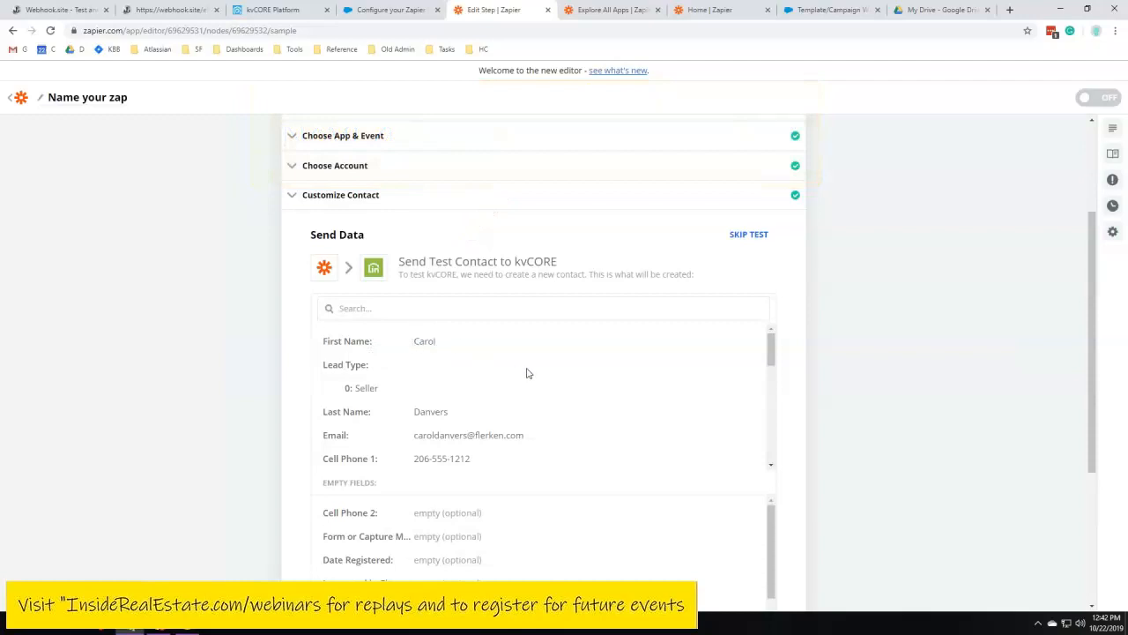
pyautogui.moveTo(347, 388); pyautogui.dragTo(465, 418)
pyautogui.click(465, 418)
pyautogui.scroll(-3, 468, 423)
pyautogui.scroll(-6, 470, 425)
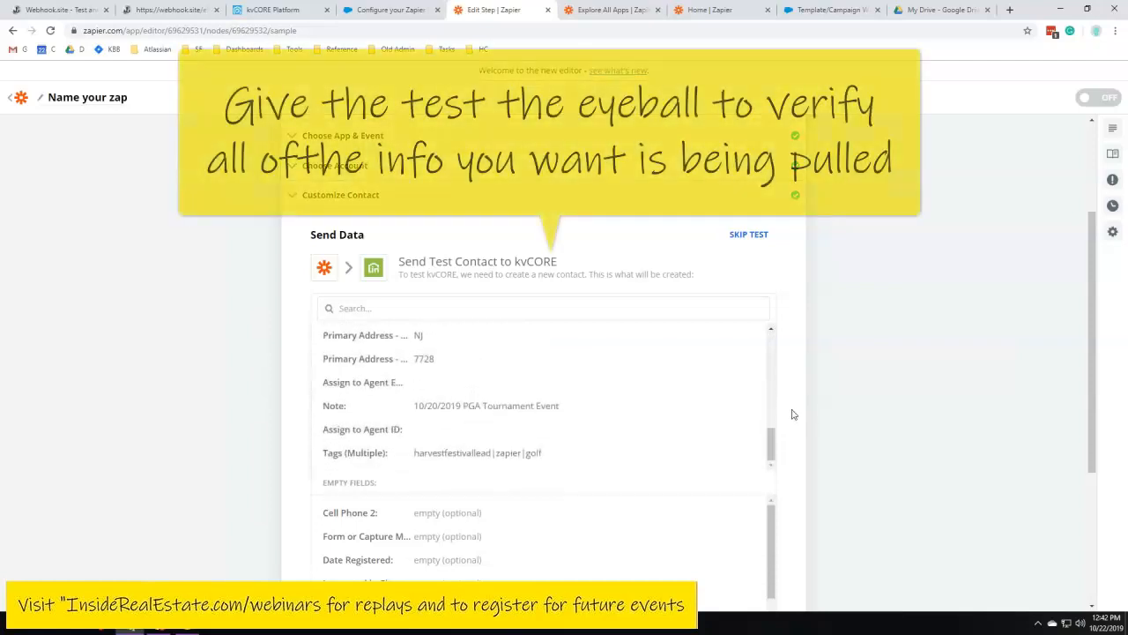
pyautogui.scroll(-3, 262, 343)
pyautogui.scroll(-4, 382, 297)
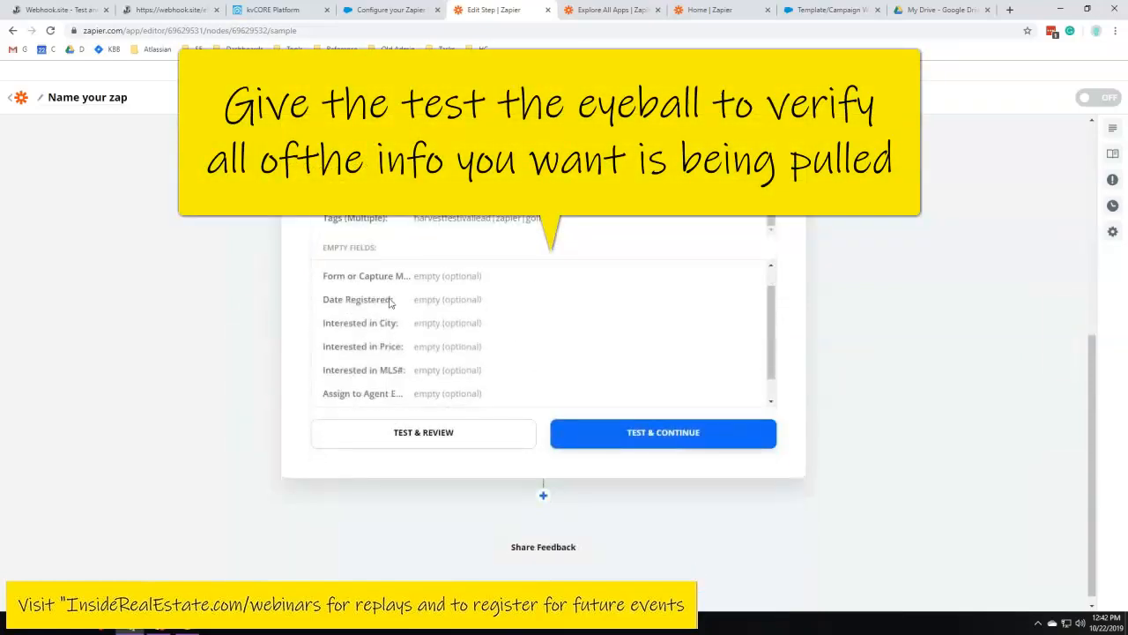
pyautogui.scroll(4, 435, 322)
pyautogui.scroll(-5, 423, 351)
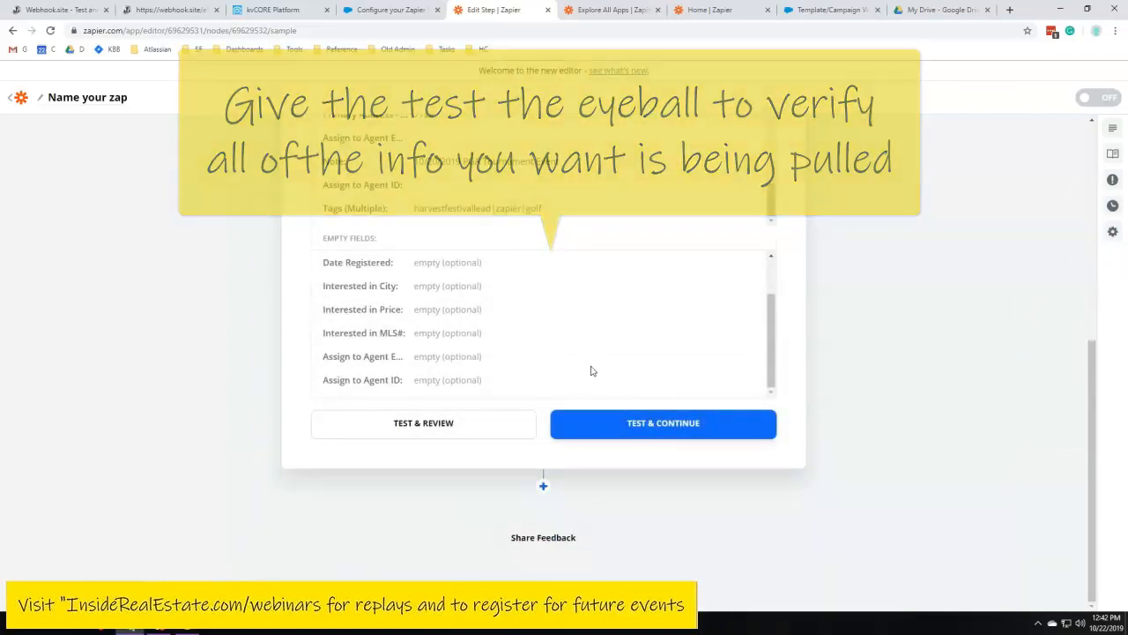
# Send the test contact to kvCORE and examine the returned lead ID
pyautogui.click(678, 429)
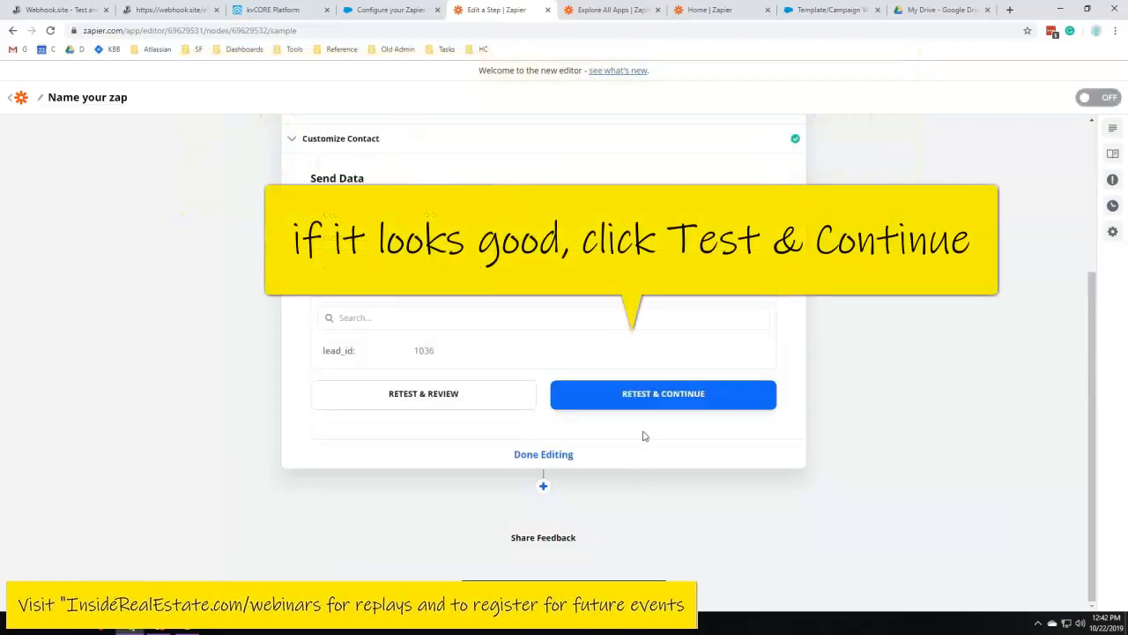
pyautogui.moveTo(324, 251); pyautogui.dragTo(562, 252)
pyautogui.click(563, 249)
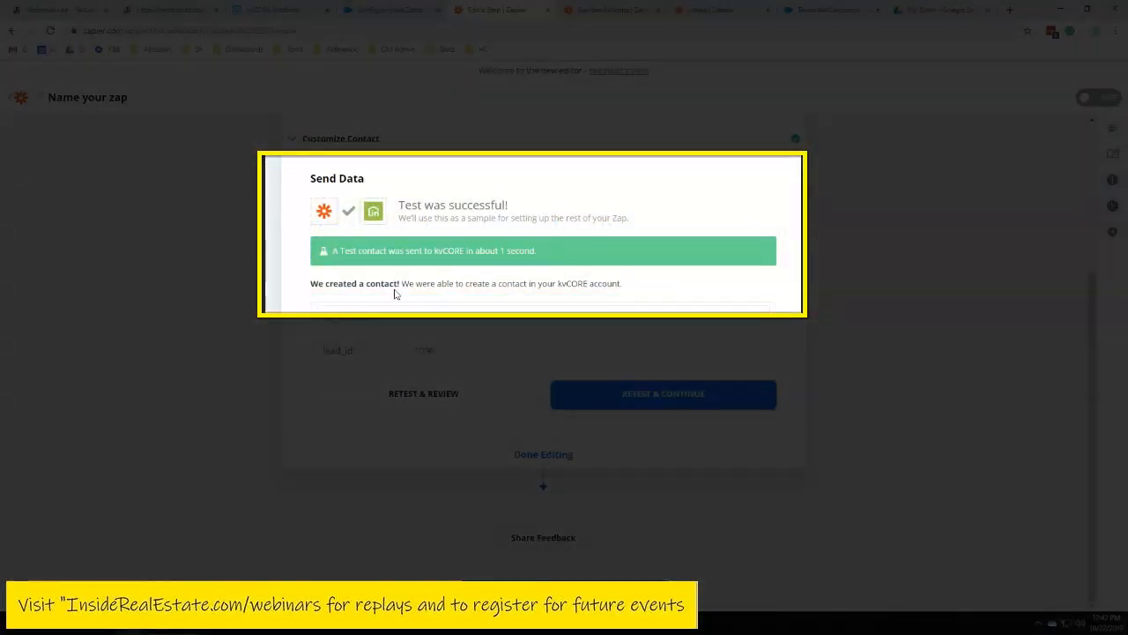
pyautogui.moveTo(304, 290); pyautogui.dragTo(652, 290)
pyautogui.click(413, 283)
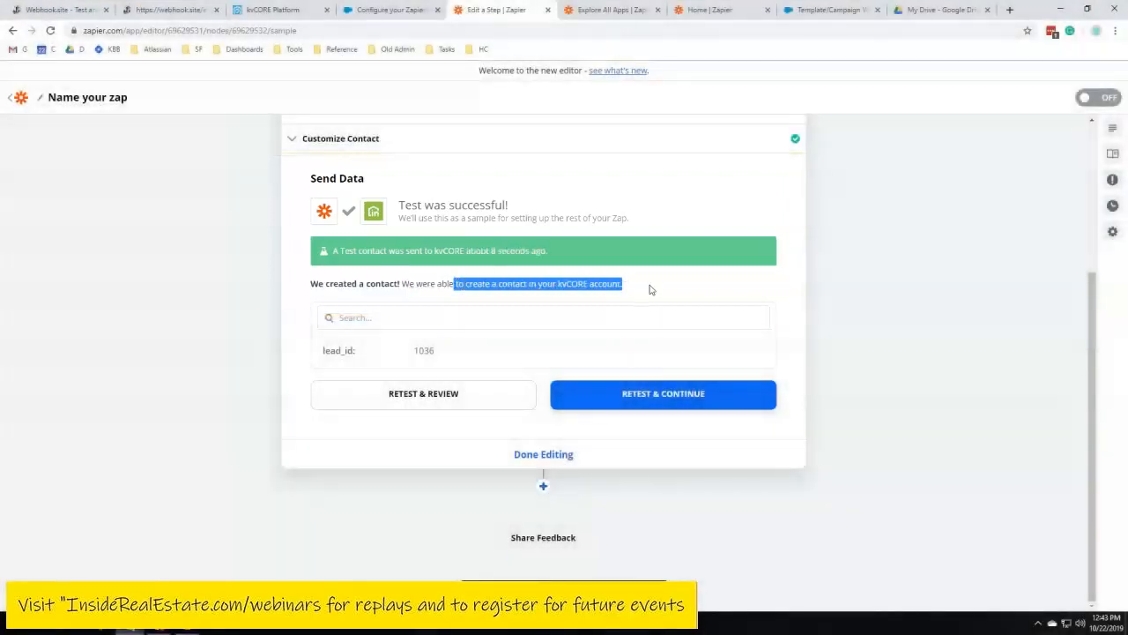
pyautogui.click(650, 290)
pyautogui.moveTo(411, 352); pyautogui.dragTo(446, 352)
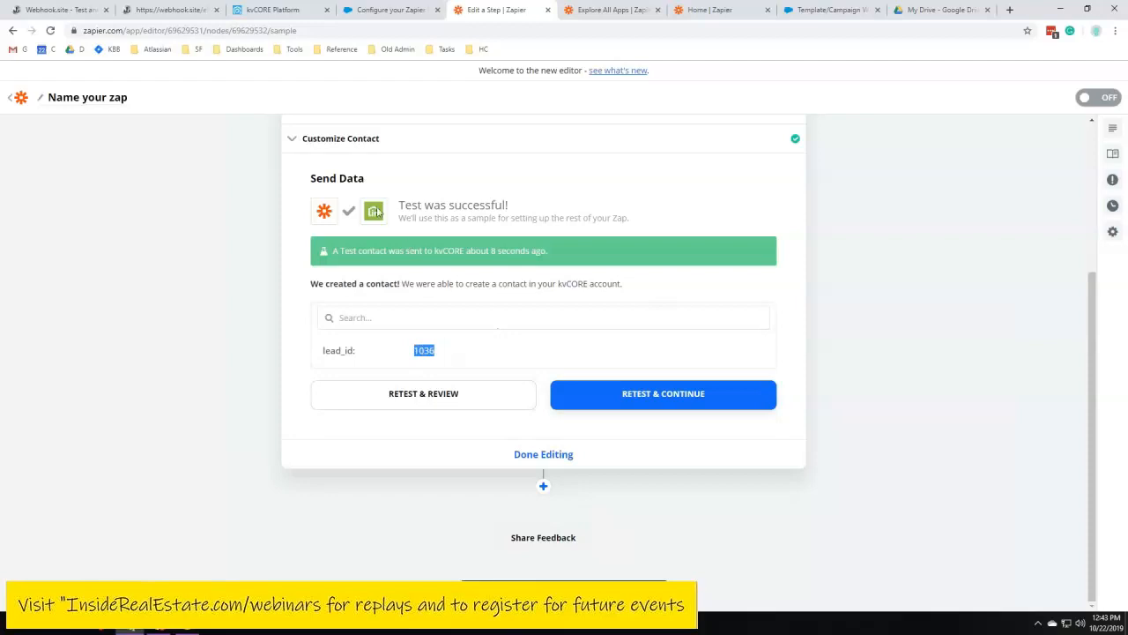
# Switch to kvCORE and open the newly created test contact from the Smart CRM list
pyautogui.click(250, 10)
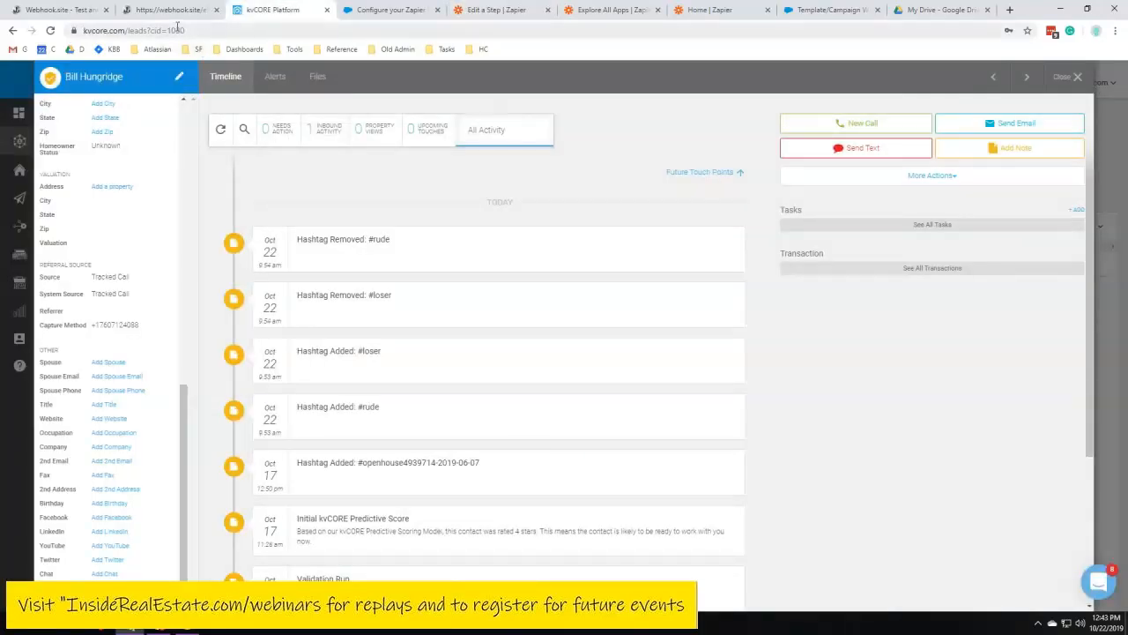
pyautogui.click(182, 30)
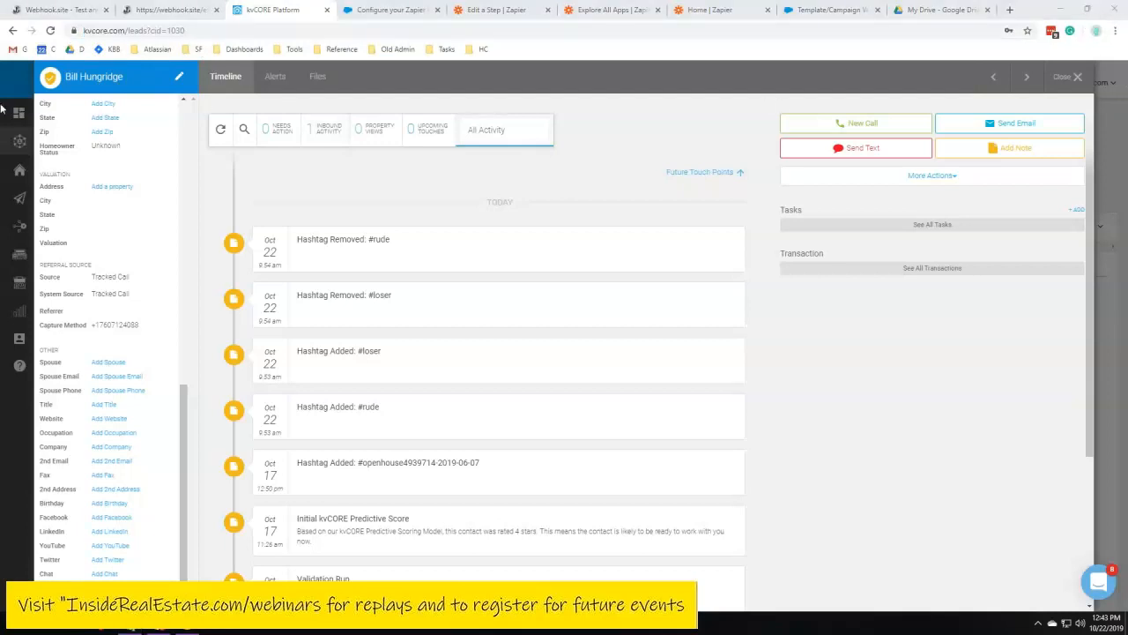
pyautogui.click(1074, 77)
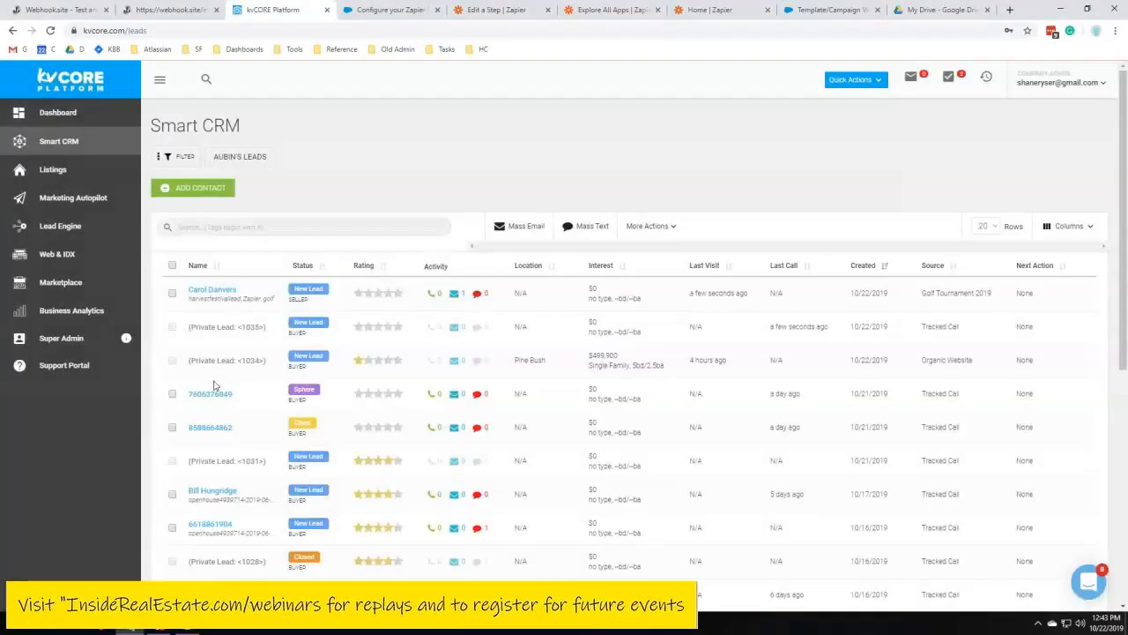
pyautogui.click(217, 292)
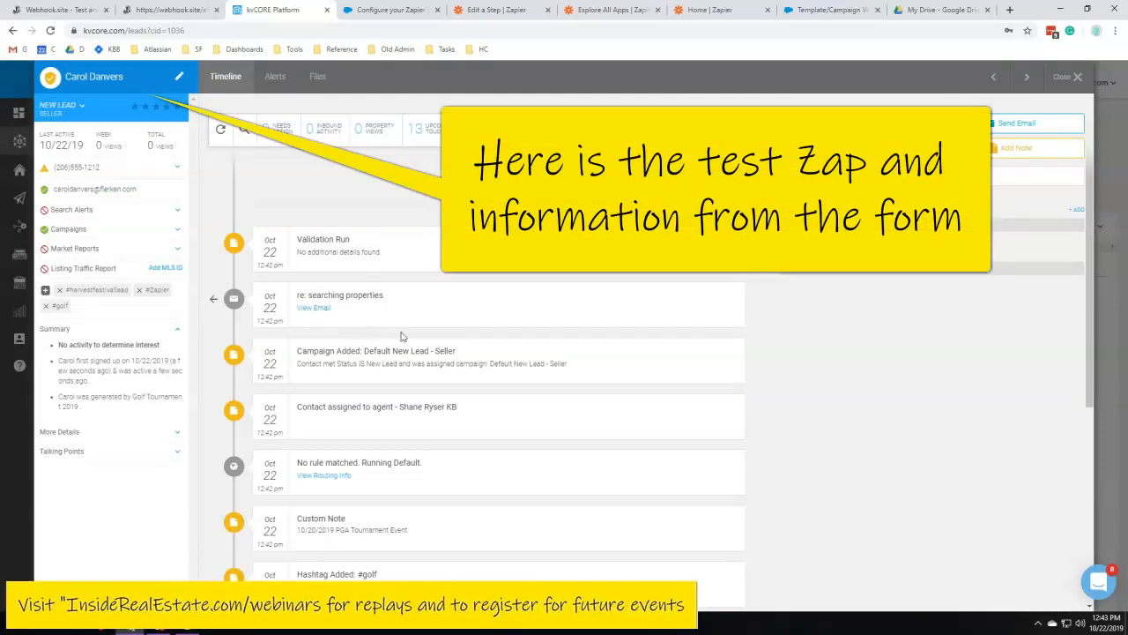
pyautogui.moveTo(175, 30); pyautogui.dragTo(225, 33)
pyautogui.click(497, 10)
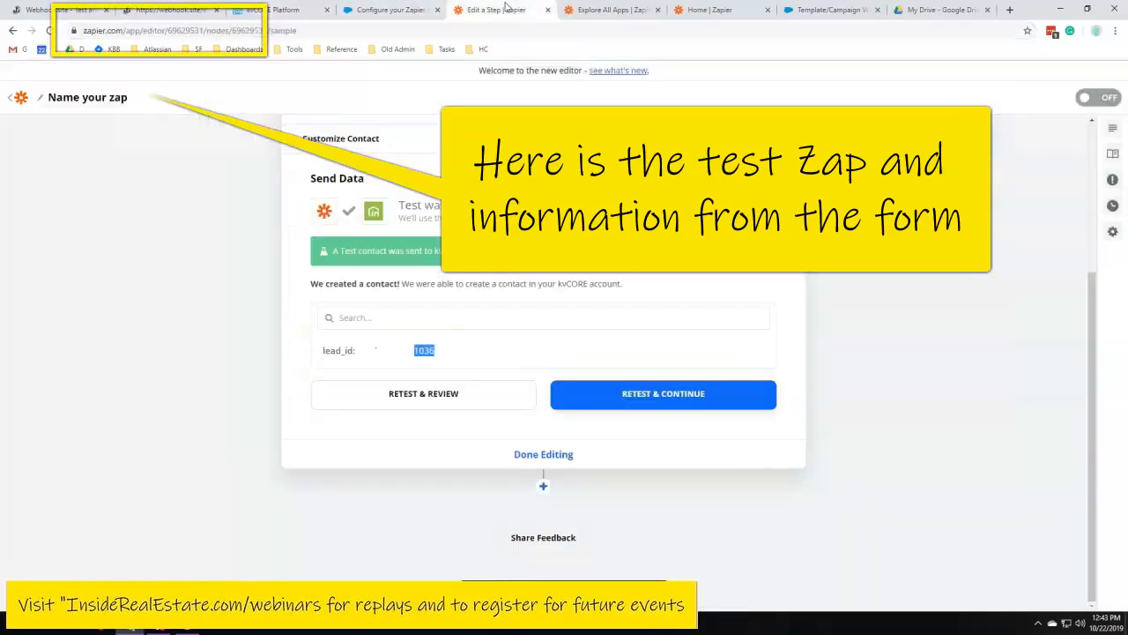
pyautogui.click(273, 9)
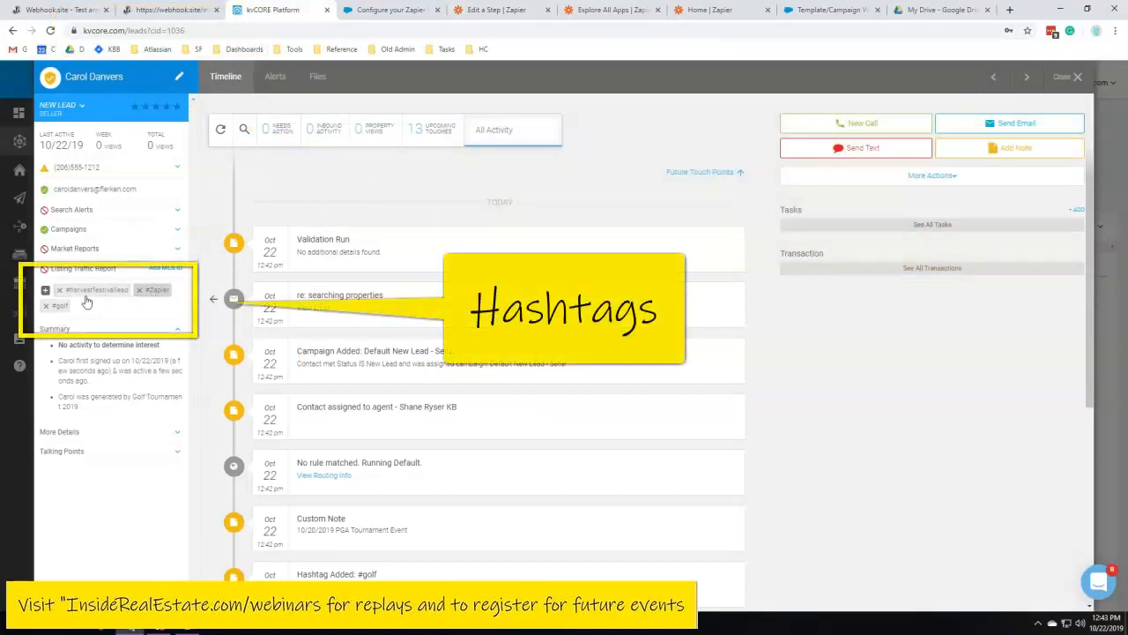
# Examine the test contact's hashtags, custom note, summary and expanded details in kvCORE
pyautogui.click(180, 231)
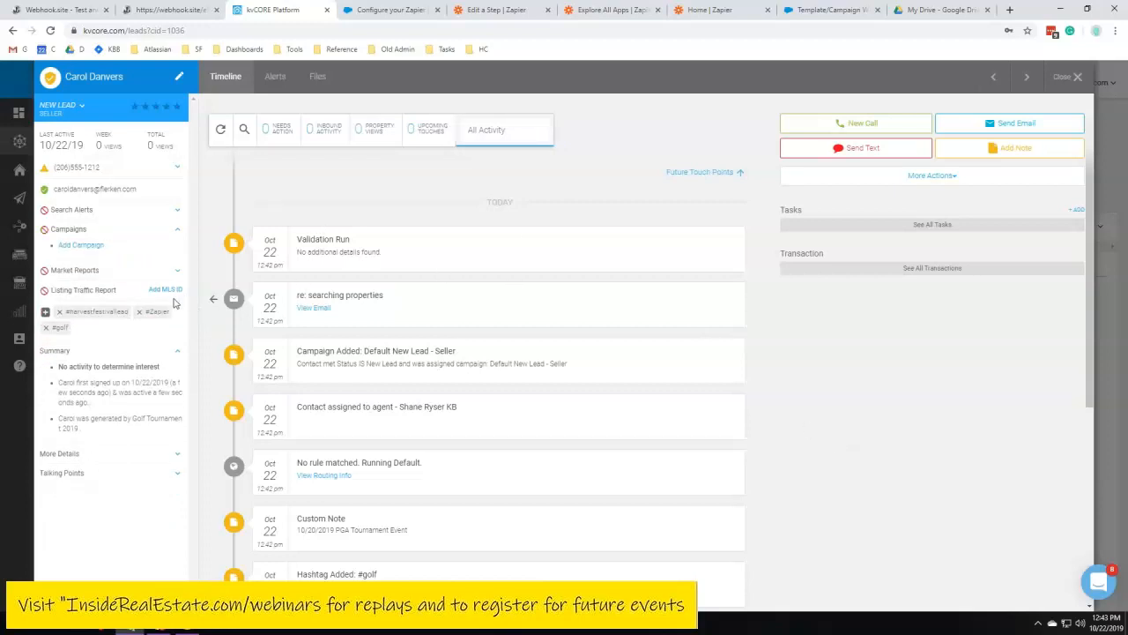
pyautogui.scroll(-4, 268, 302)
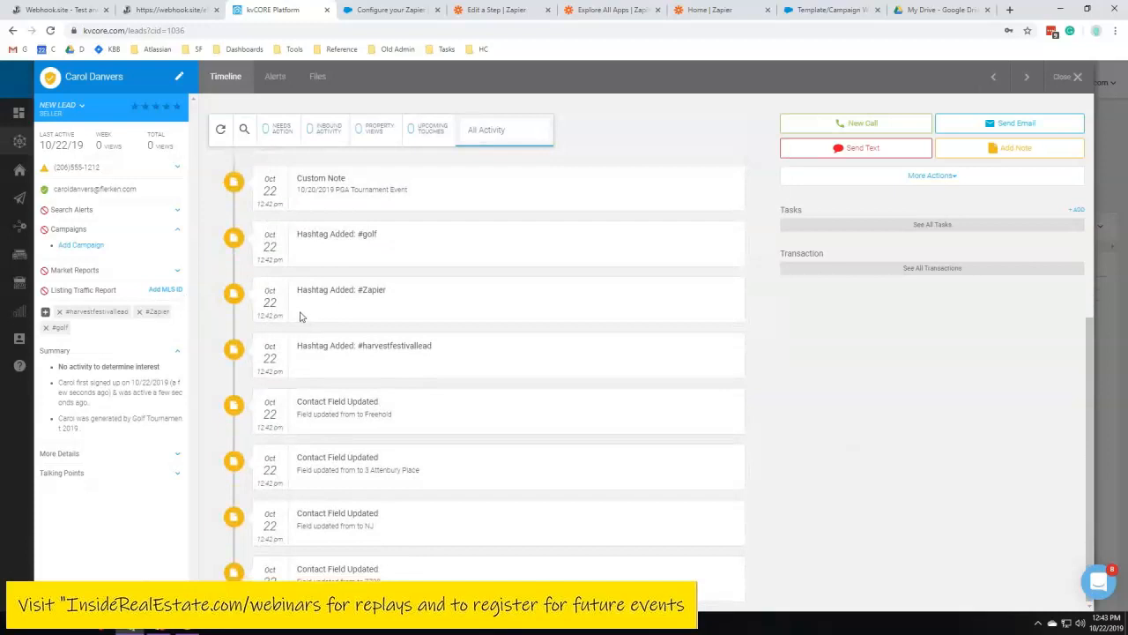
pyautogui.scroll(4, 438, 345)
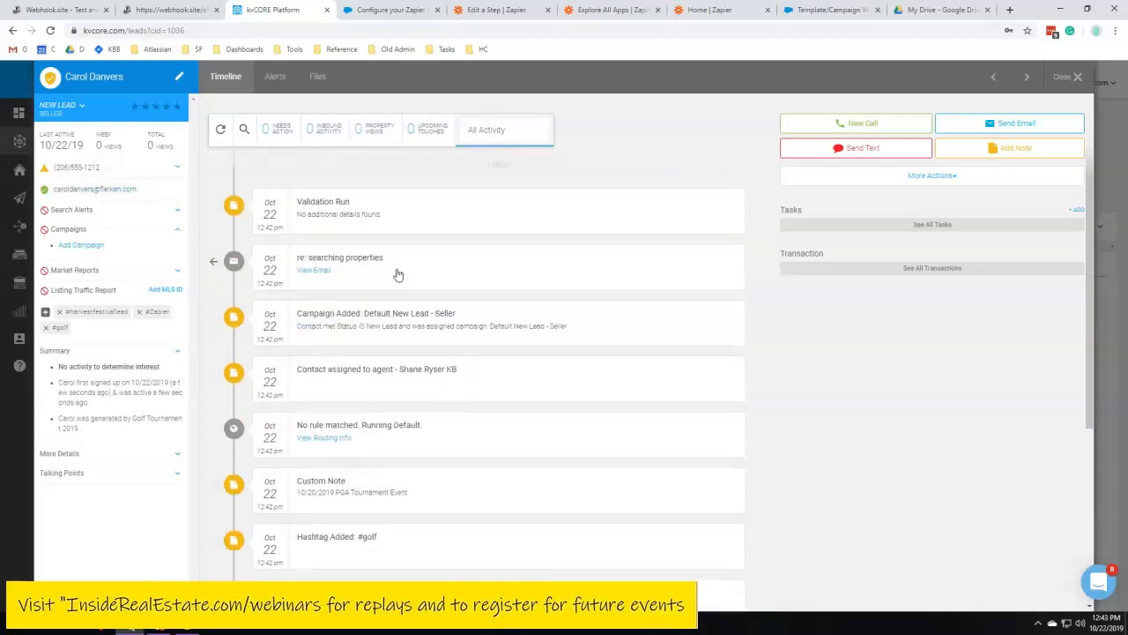
pyautogui.scroll(-4, 398, 278)
pyautogui.scroll(4, 429, 430)
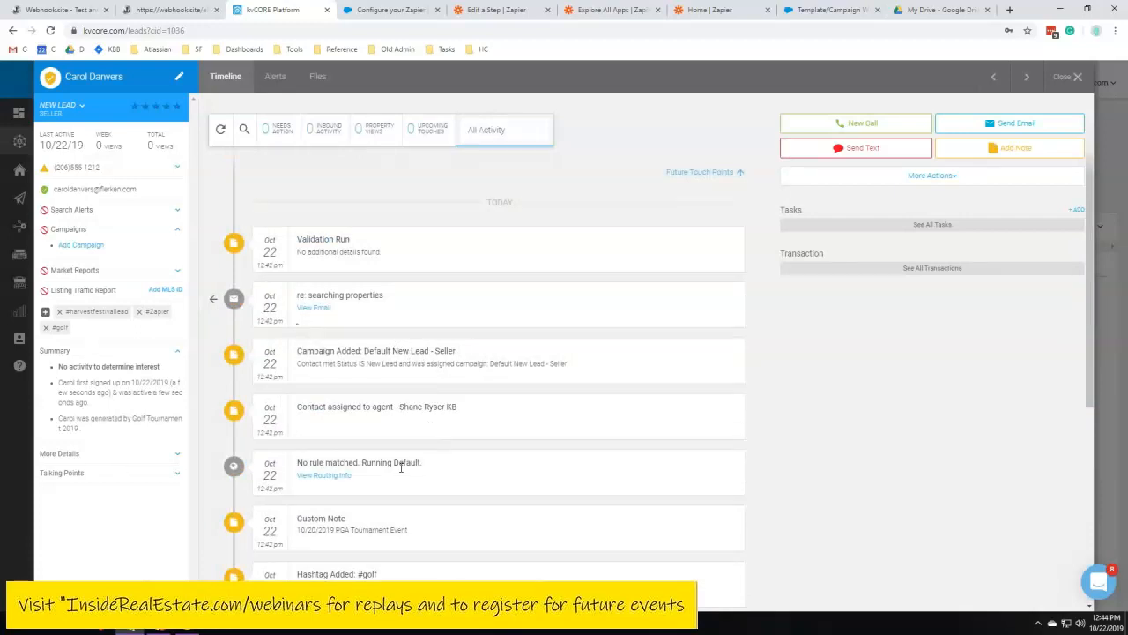
pyautogui.scroll(-3, 340, 483)
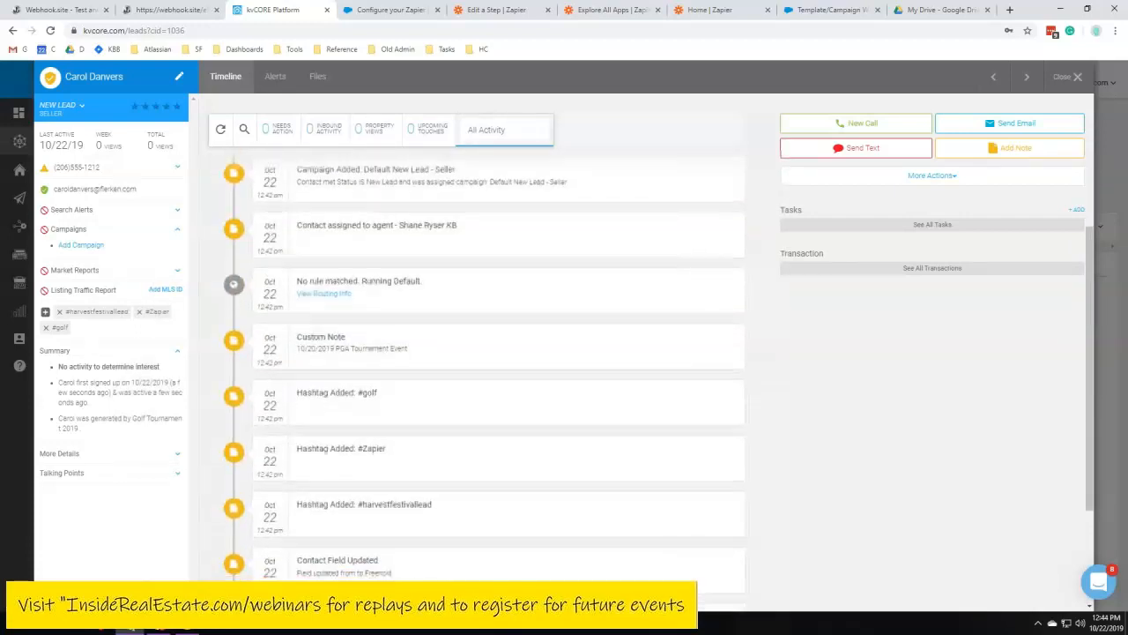
pyautogui.moveTo(306, 296); pyautogui.dragTo(423, 299)
pyautogui.click(423, 300)
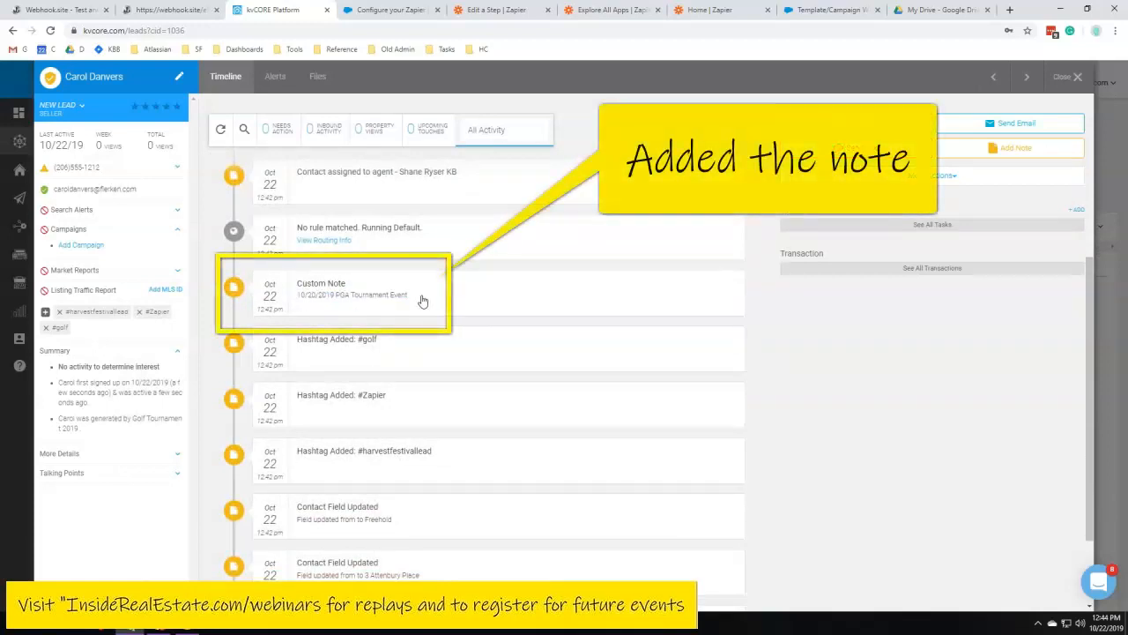
pyautogui.scroll(-2, 352, 423)
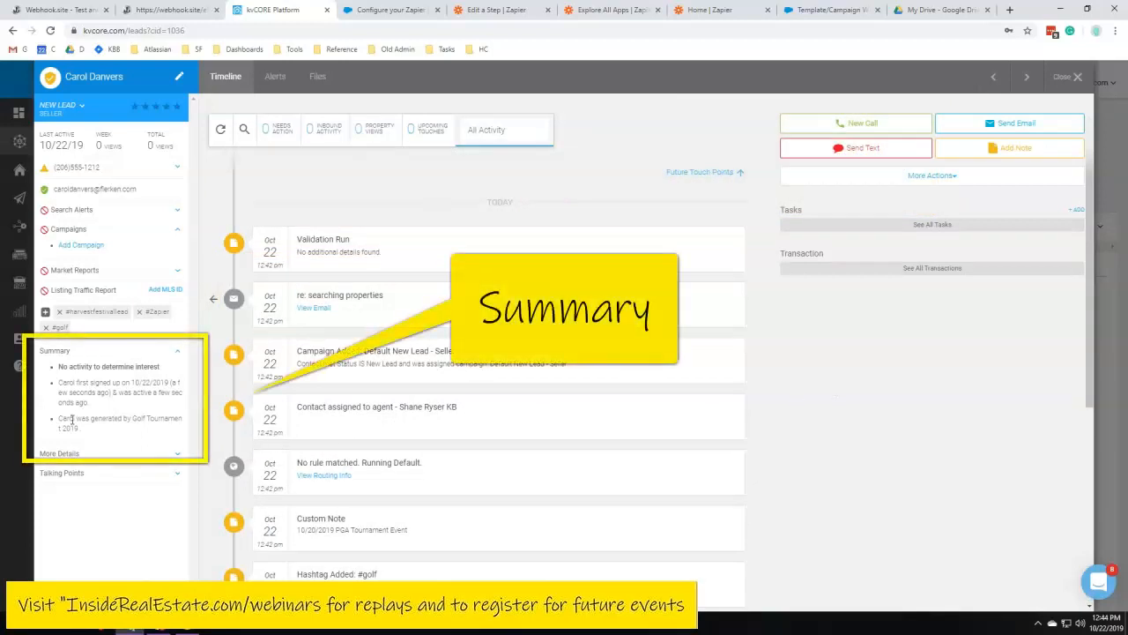
pyautogui.moveTo(60, 423)
pyautogui.mouseDown()
pyautogui.moveTo(105, 419)
pyautogui.moveTo(81, 430)
pyautogui.mouseUp()
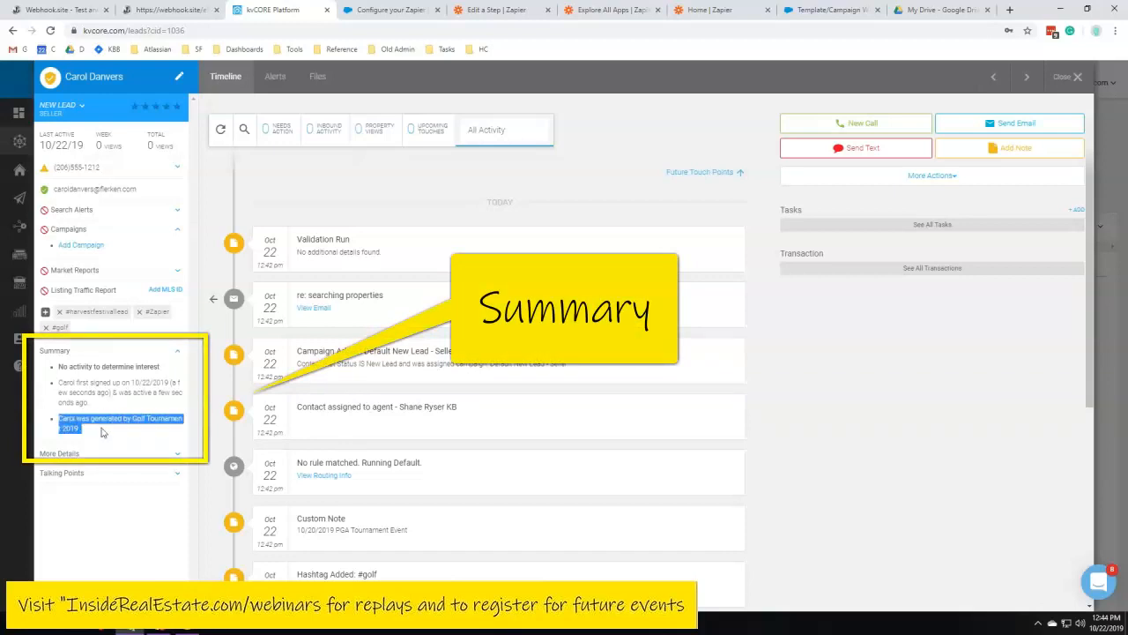
pyautogui.click(94, 435)
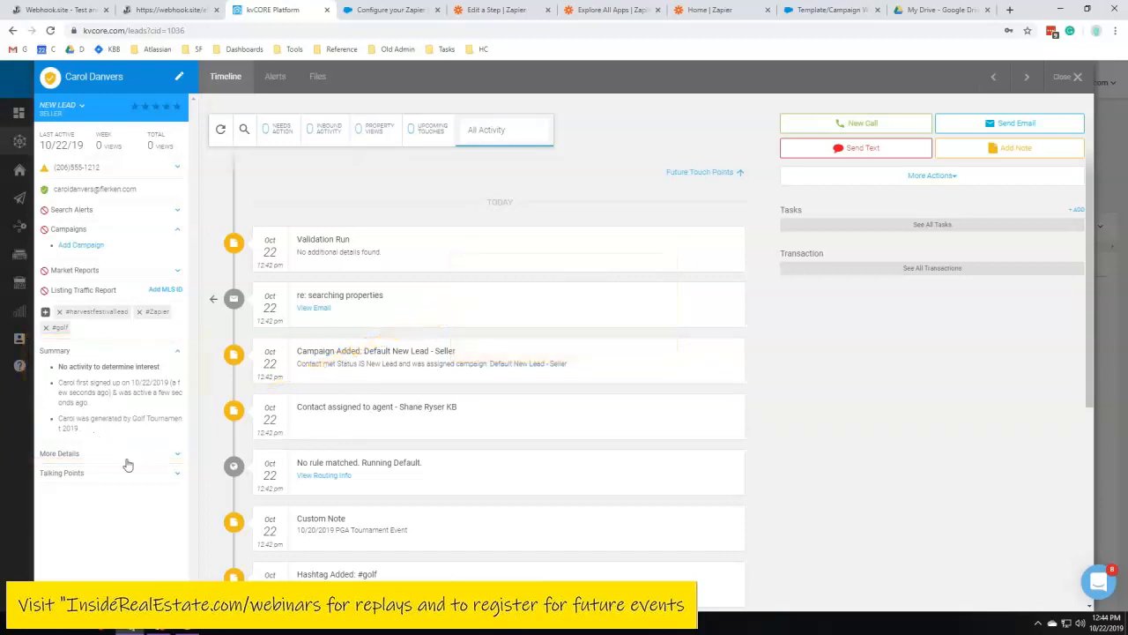
pyautogui.click(179, 456)
pyautogui.scroll(-10, 131, 375)
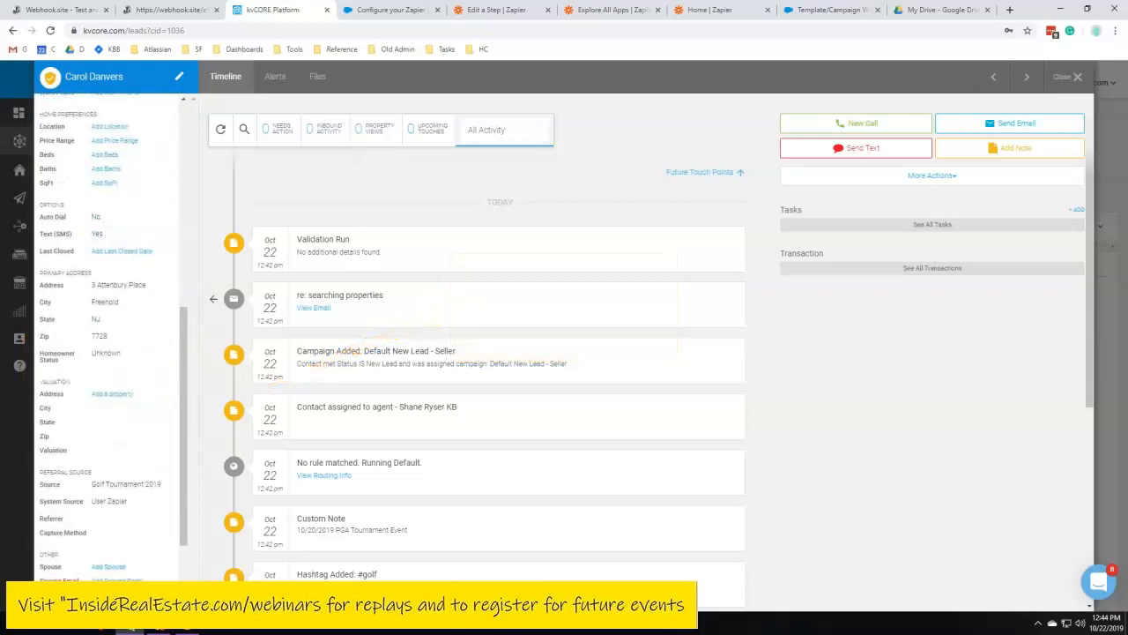
# Examine the test contact's referral source and system source fields in the details sidebar
pyautogui.moveTo(91, 298); pyautogui.dragTo(62, 284)
pyautogui.click(132, 304)
pyautogui.click(127, 312)
pyautogui.click(76, 299)
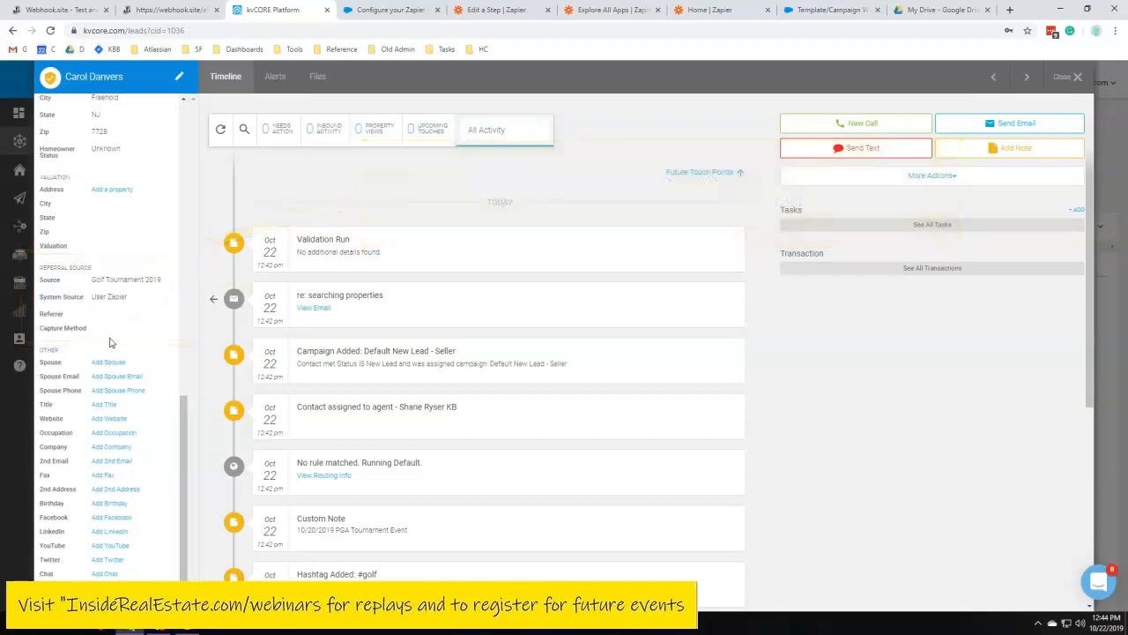
pyautogui.scroll(10, 107, 352)
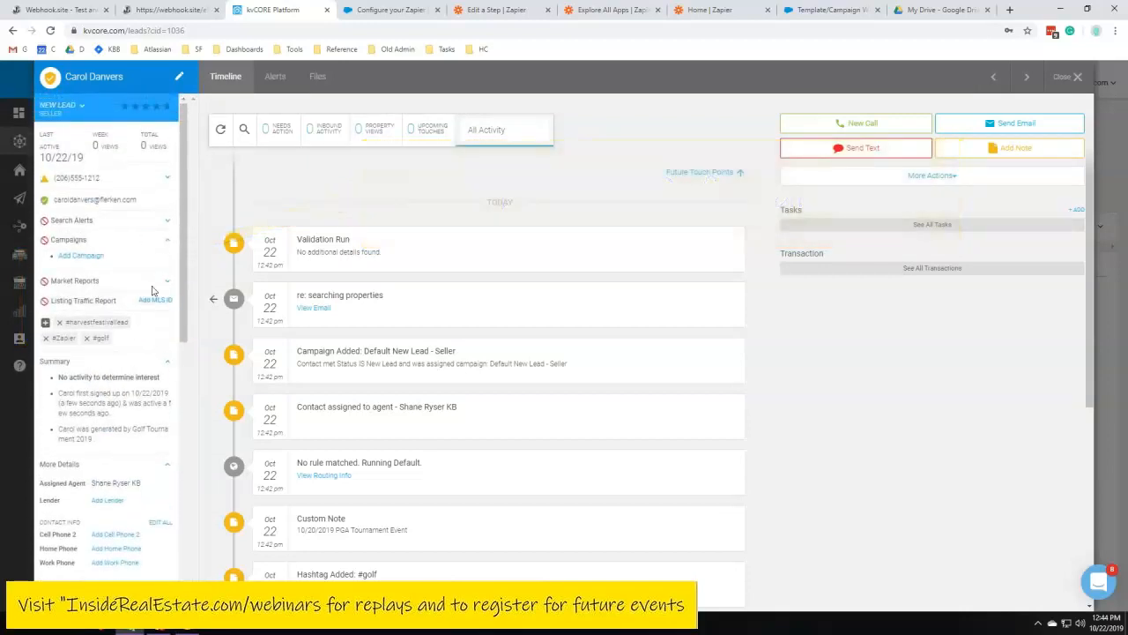
pyautogui.scroll(-5, 151, 316)
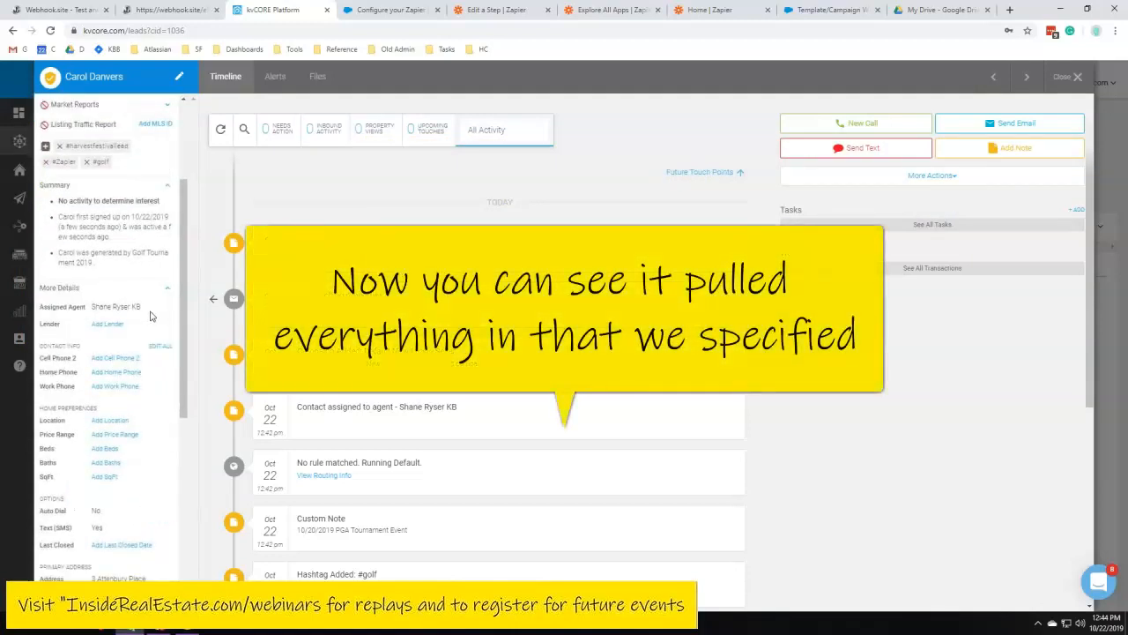
pyautogui.scroll(-5, 151, 315)
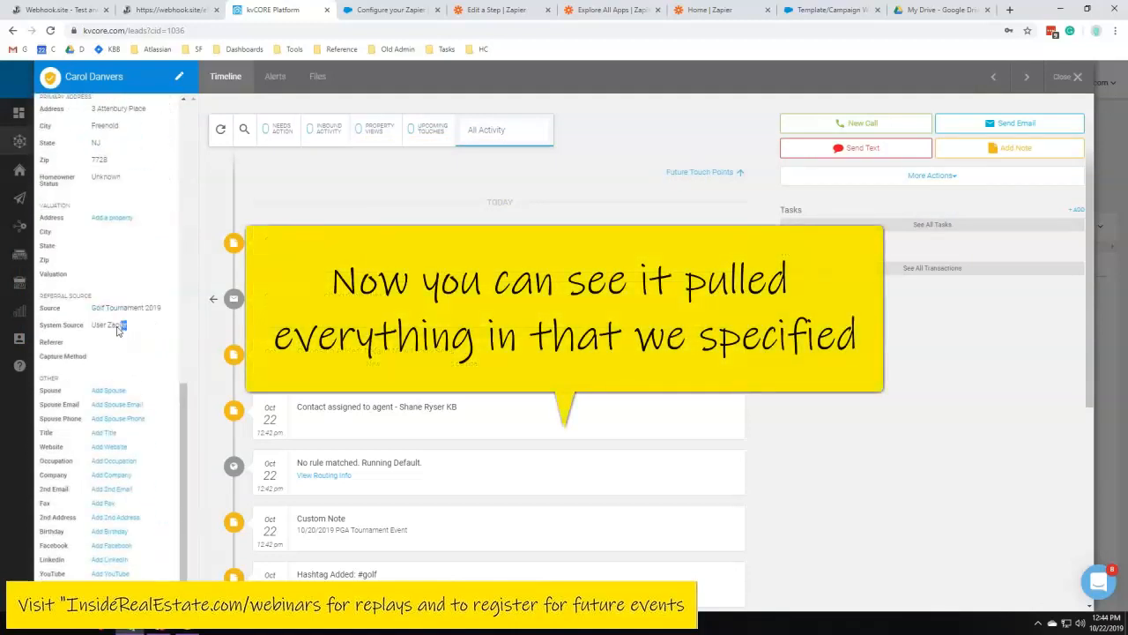
pyautogui.moveTo(89, 326); pyautogui.dragTo(130, 328)
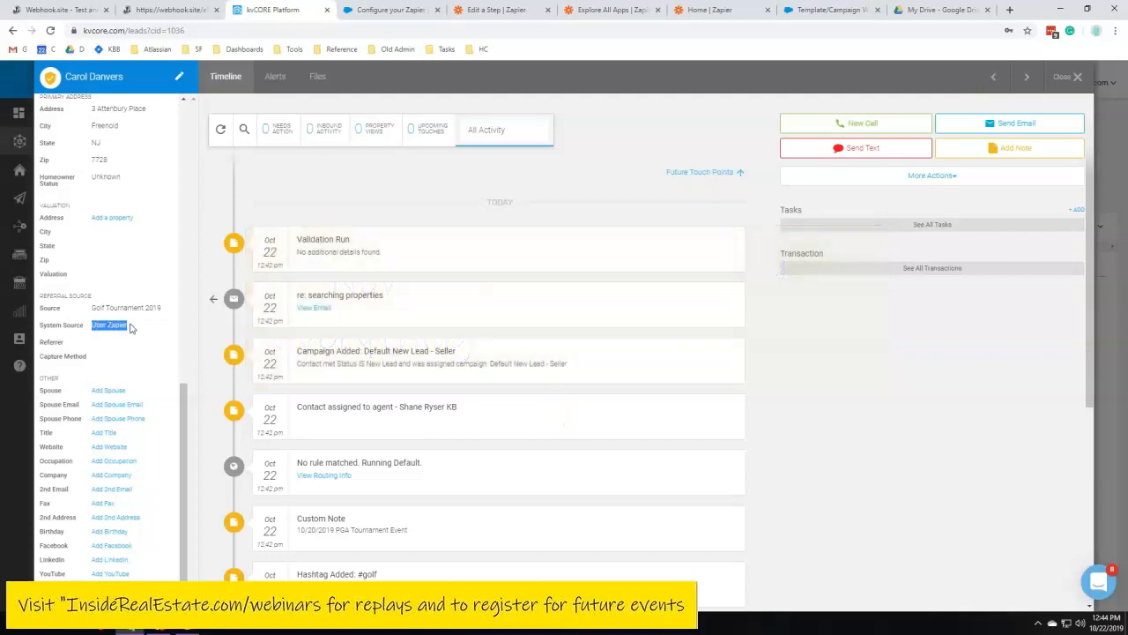
pyautogui.click(130, 328)
pyautogui.moveTo(127, 327)
pyautogui.mouseDown()
pyautogui.moveTo(94, 328)
pyautogui.moveTo(137, 324)
pyautogui.moveTo(106, 328)
pyautogui.mouseUp()
pyautogui.click(89, 334)
pyautogui.click(139, 324)
pyautogui.click(92, 325)
# Close the contact and open the Source Performance report in Business Analytics
pyautogui.click(1071, 77)
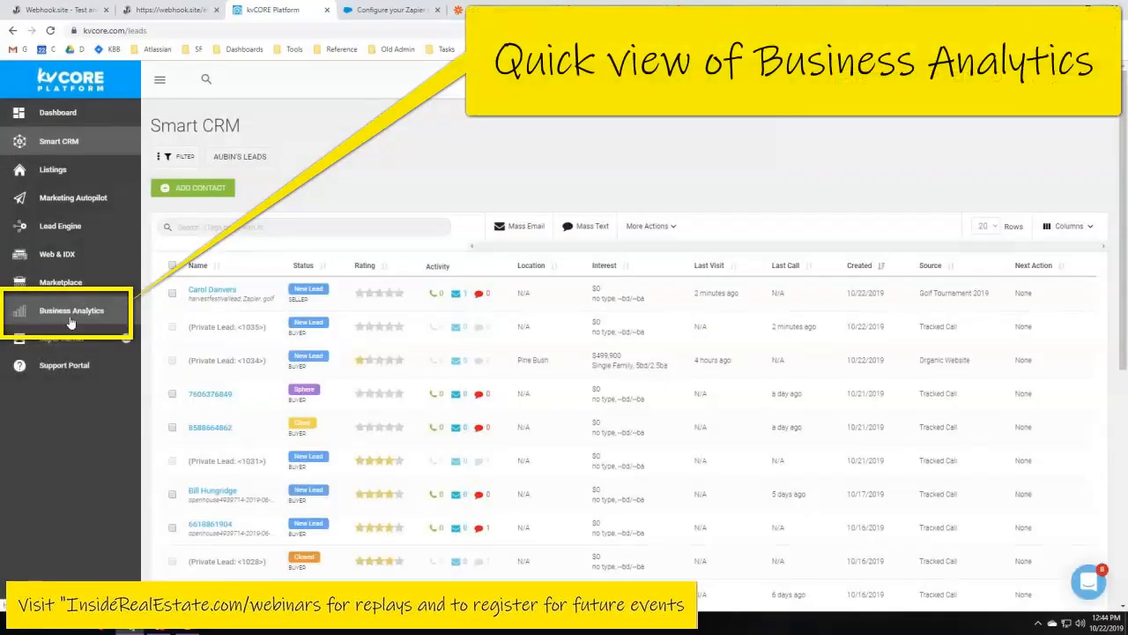
pyautogui.click(73, 319)
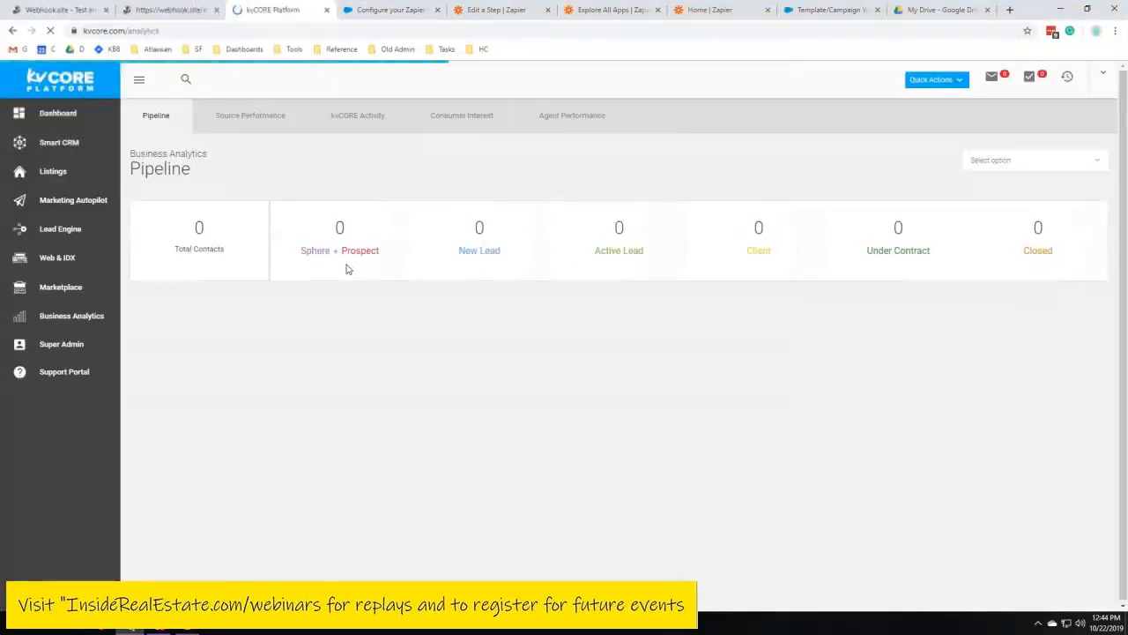
pyautogui.click(270, 115)
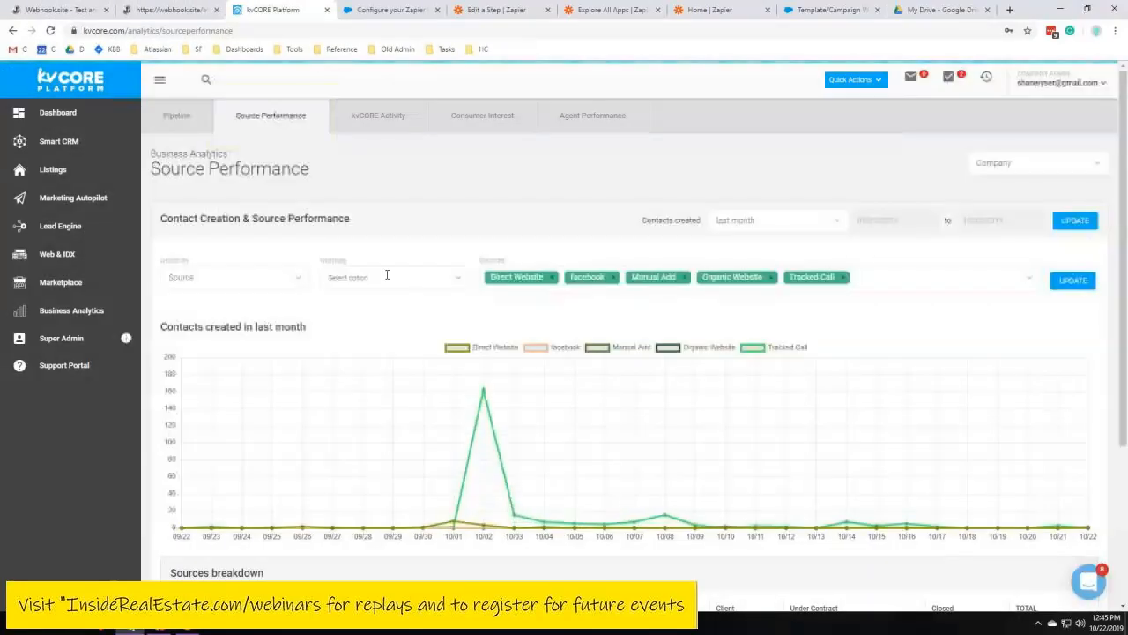
pyautogui.click(265, 277)
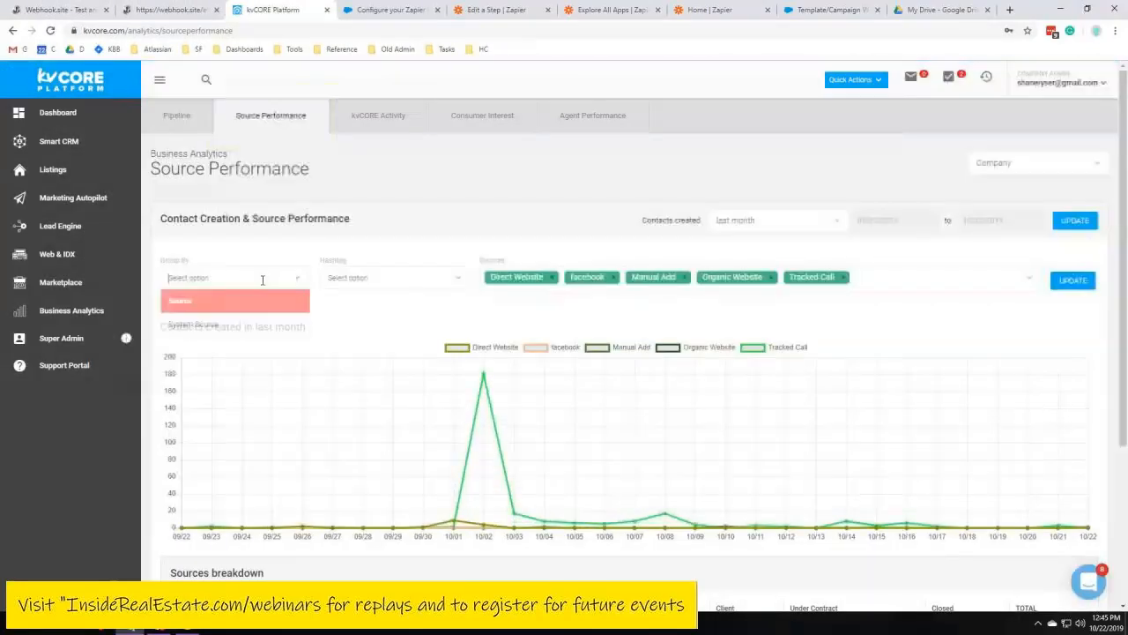
pyautogui.click(369, 258)
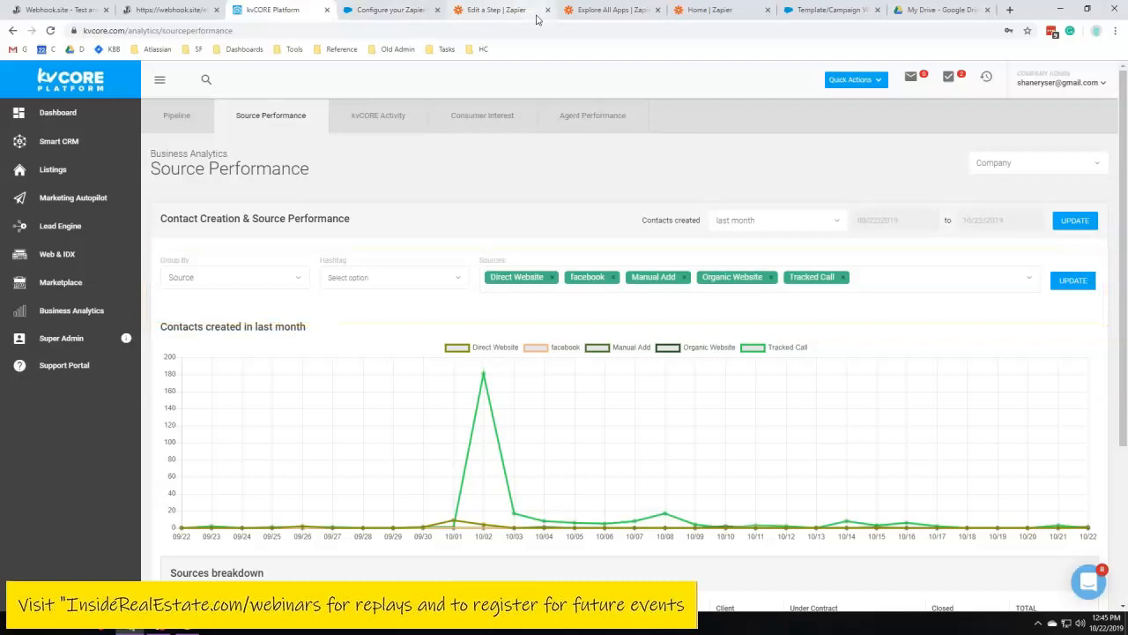
# Filter the source performance report to show only the Golf Tournament 2019 source
pyautogui.click(1001, 283)
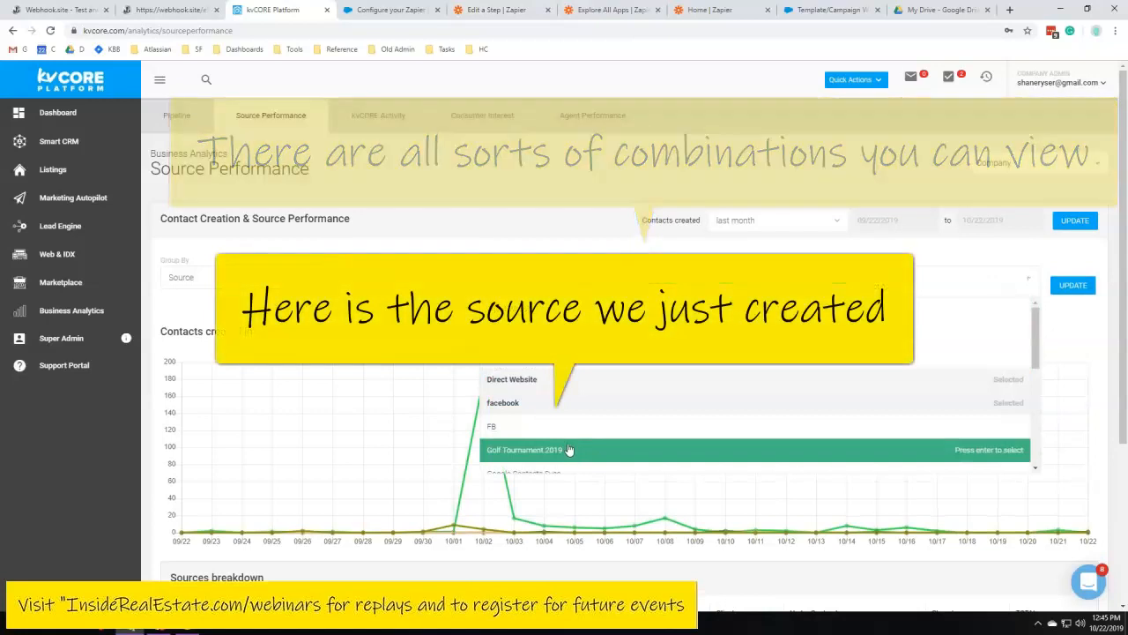
pyautogui.click(569, 451)
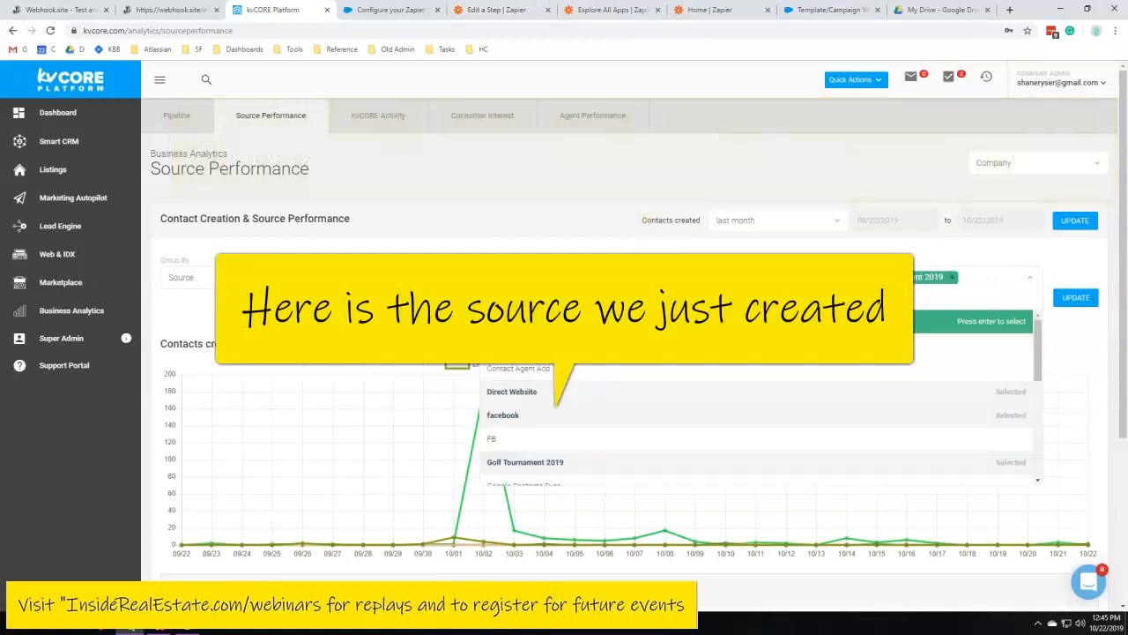
pyautogui.click(533, 277)
pyautogui.click(544, 277)
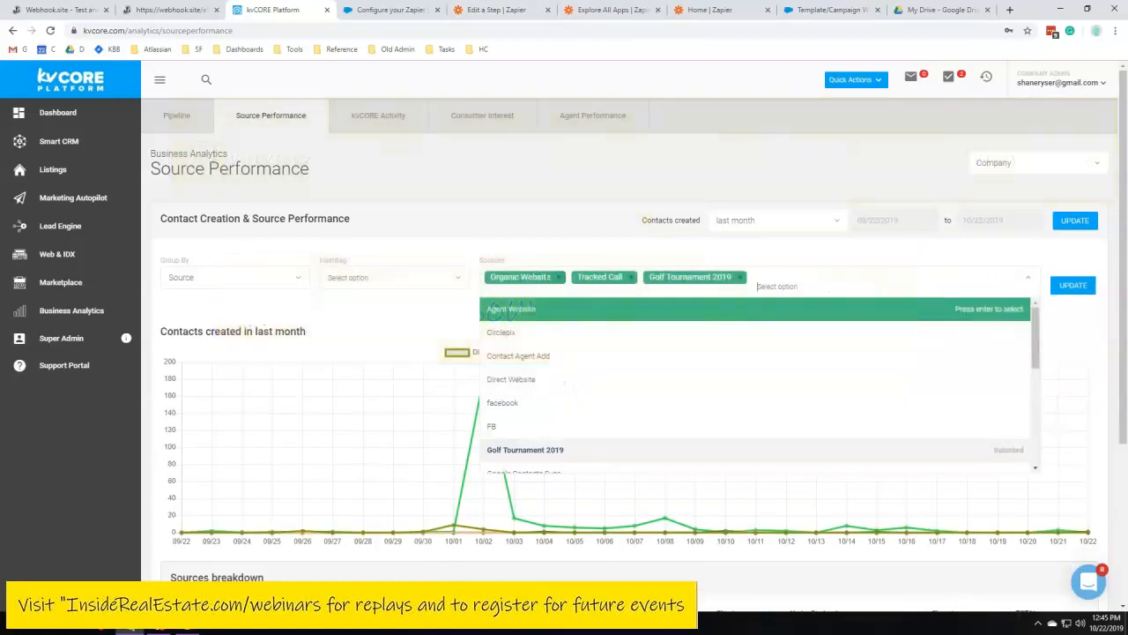
pyautogui.click(555, 277)
pyautogui.click(544, 277)
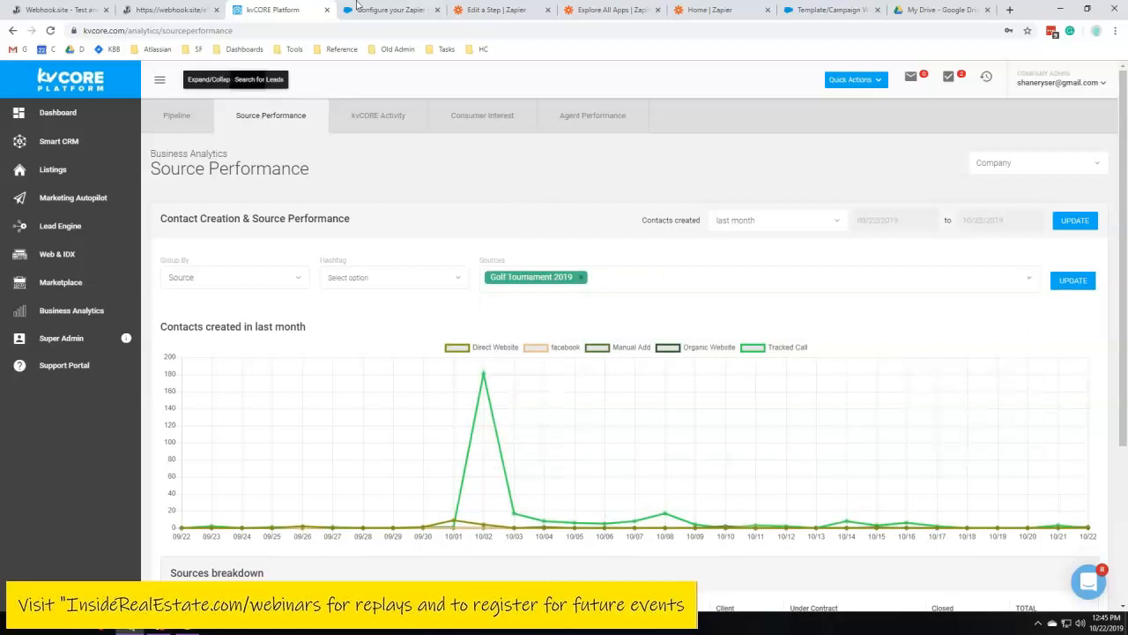
# Return to the Zapier editor and finish editing the kvCORE Create Contact step
pyautogui.click(494, 9)
pyautogui.click(869, 227)
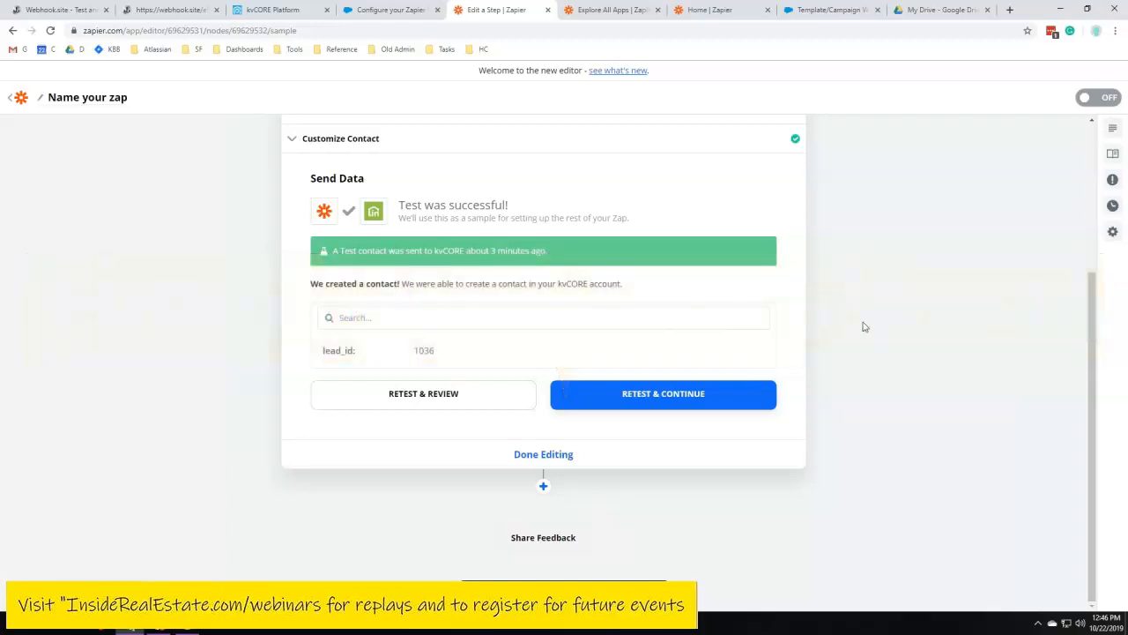
pyautogui.scroll(3, 857, 364)
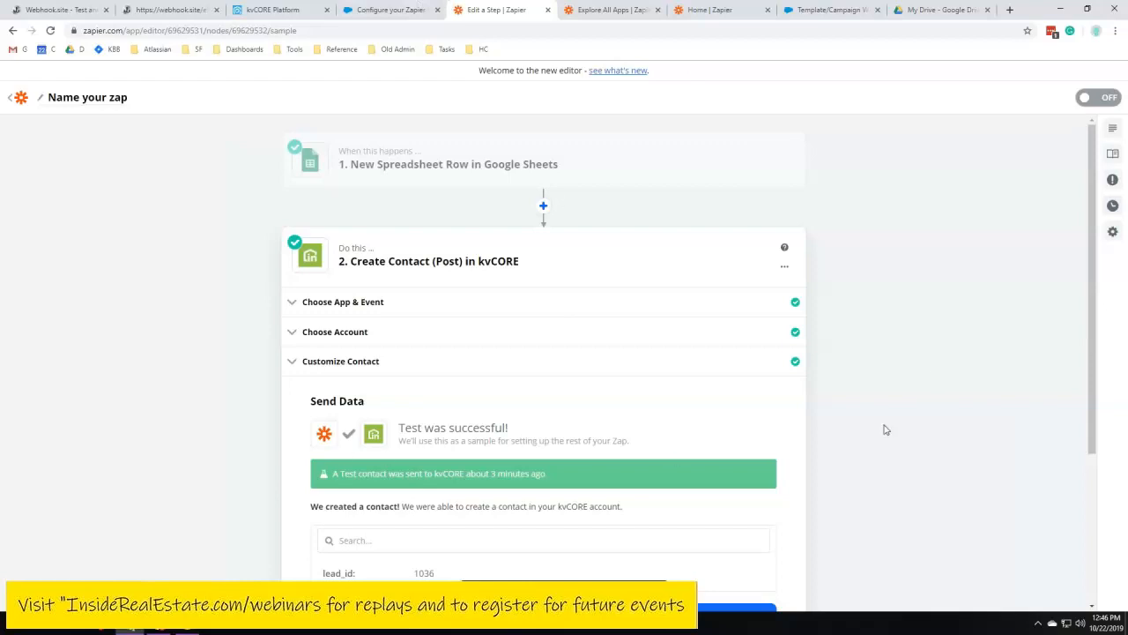
pyautogui.scroll(-3, 884, 429)
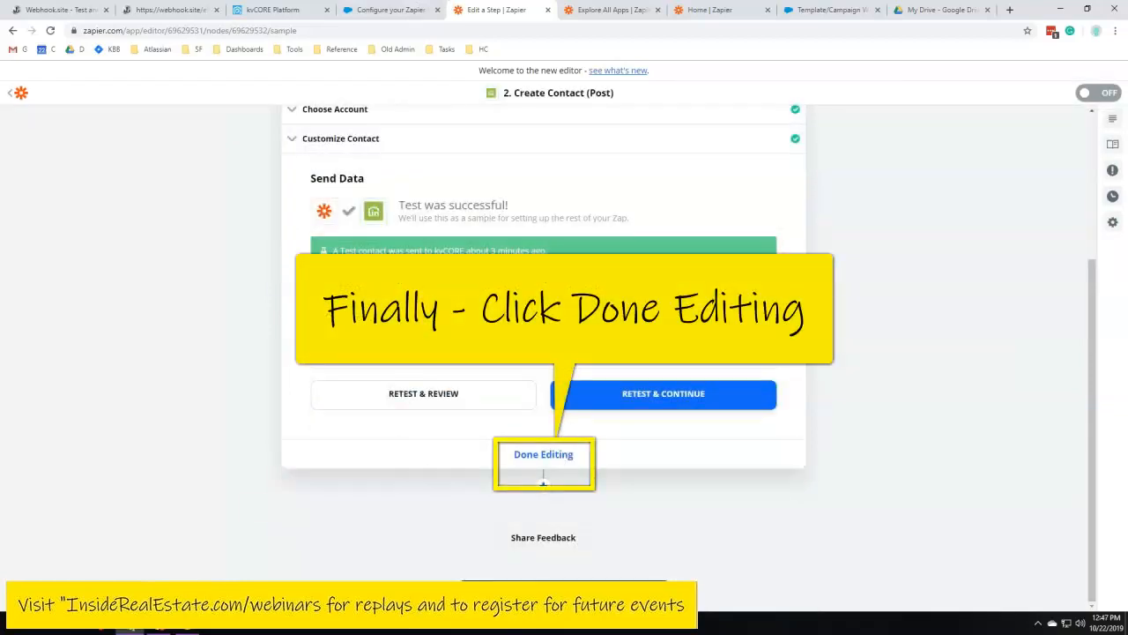
pyautogui.click(543, 454)
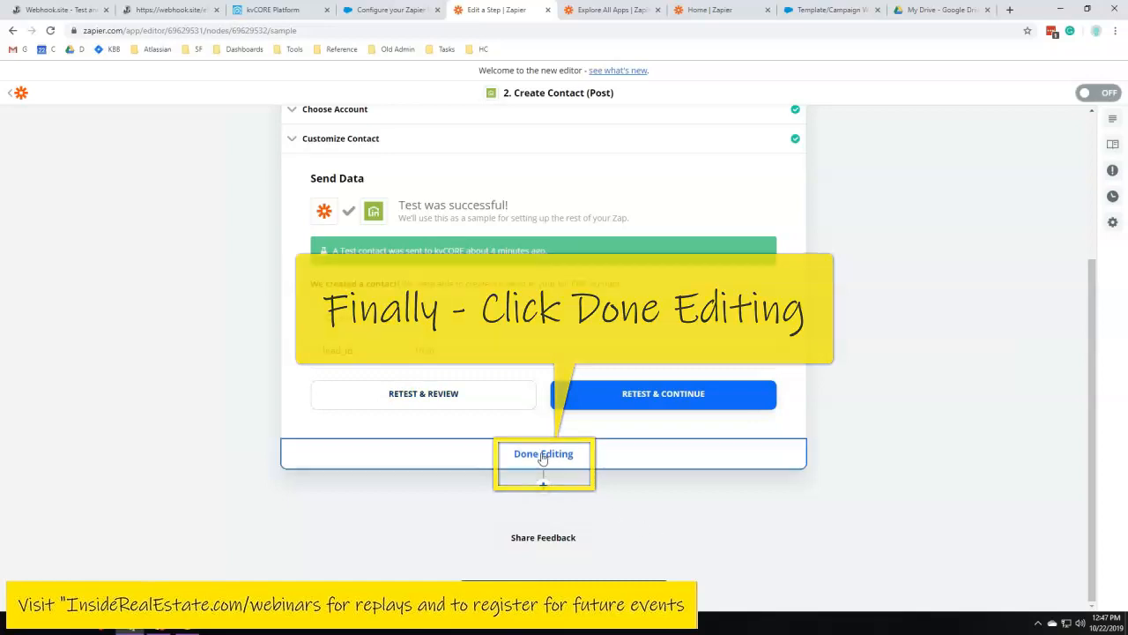
# Turn the finished zap on
pyautogui.moveTo(473, 216); pyautogui.dragTo(687, 228)
pyautogui.click(536, 176)
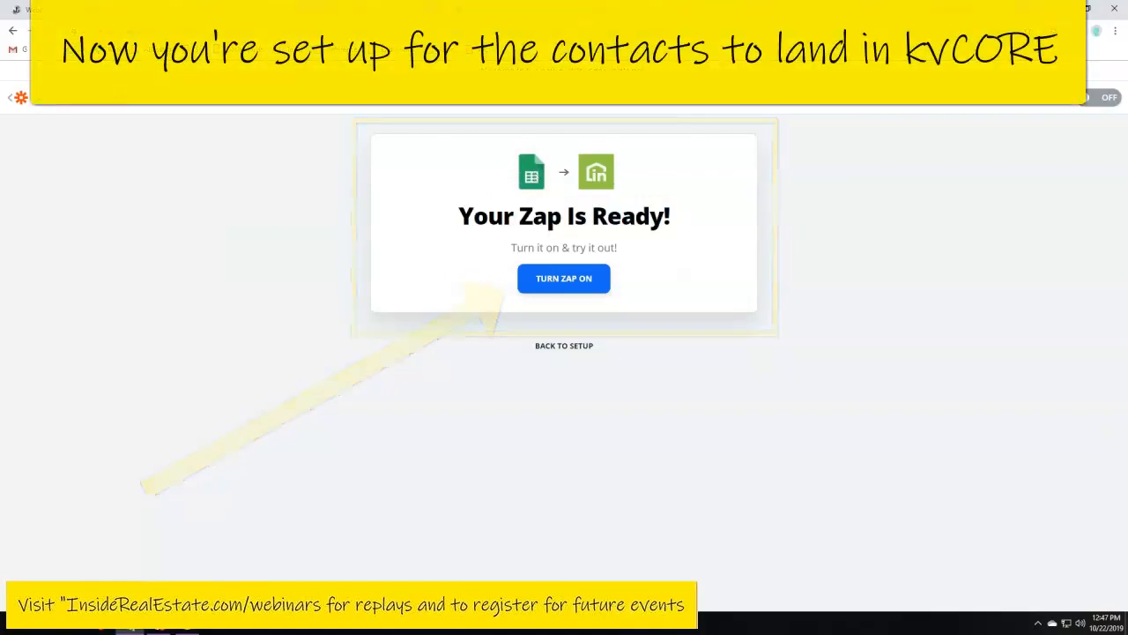
pyautogui.click(562, 279)
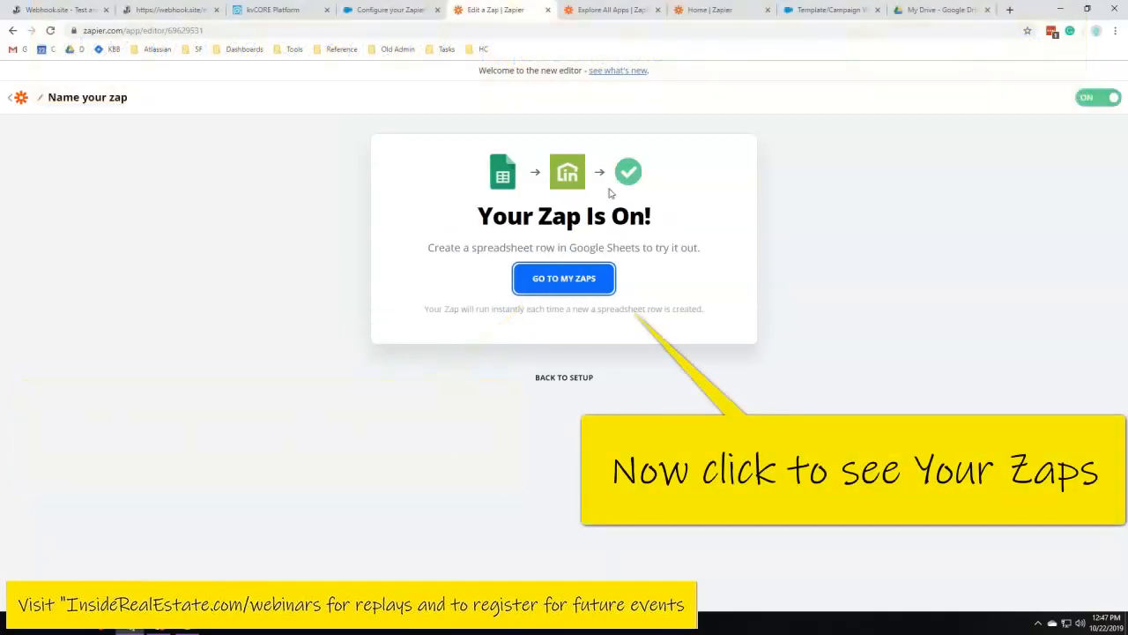
# Open the new zap from My Zaps, rename it Gold Tournament Spreadsheet Leads, and return to the zap list
pyautogui.click(564, 284)
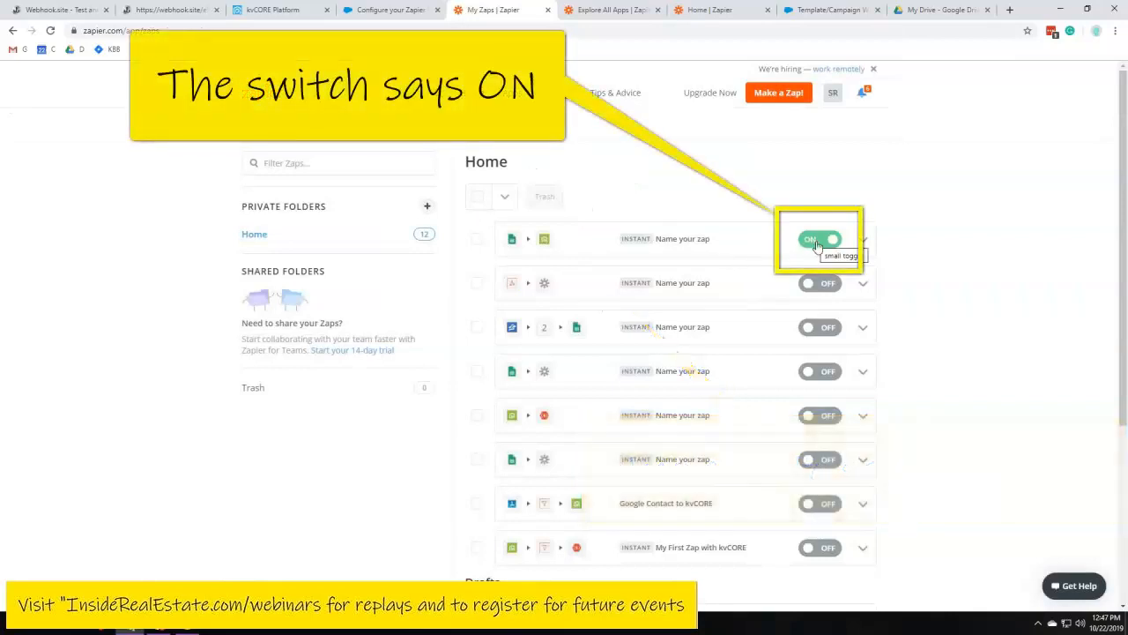
pyautogui.click(668, 244)
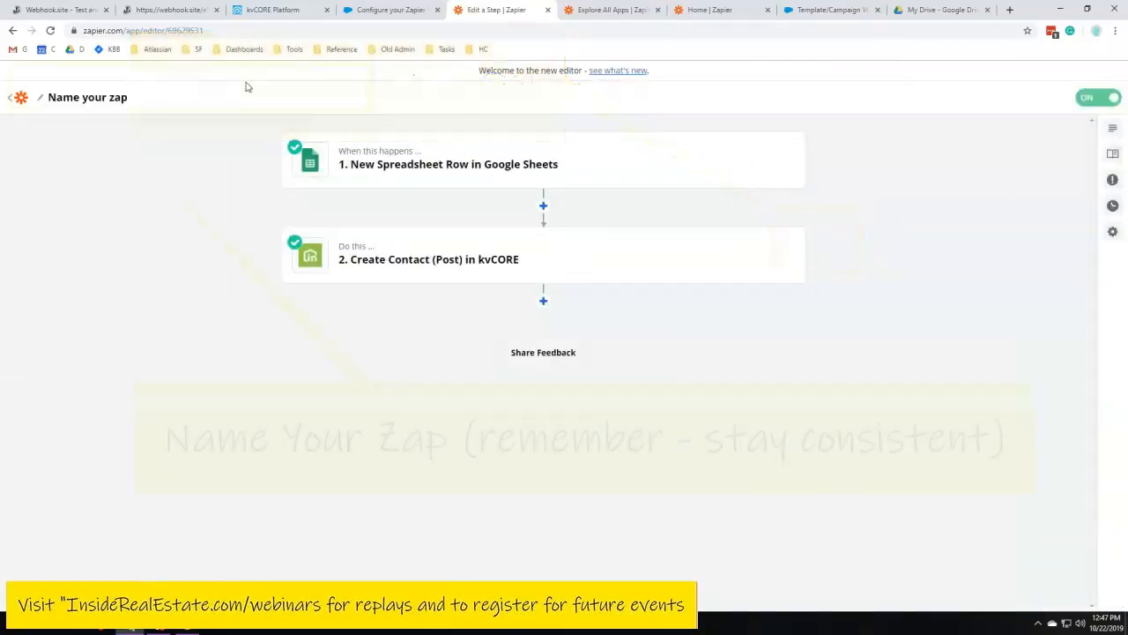
pyautogui.click(124, 101)
pyautogui.write('G')
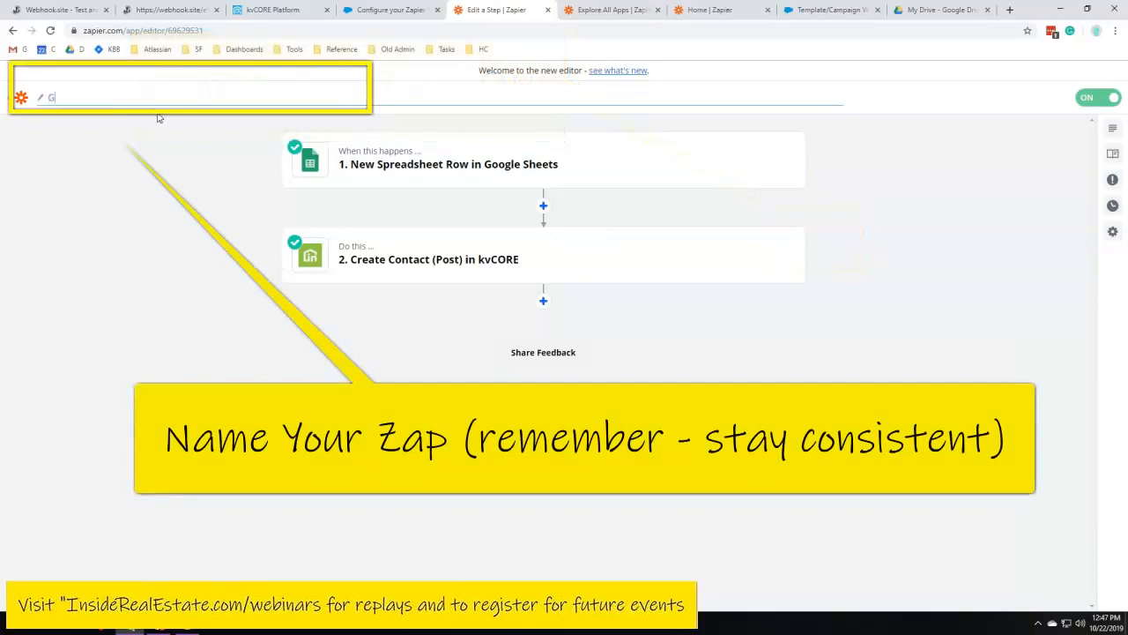
pyautogui.write('old Tournament Spreadsheet')
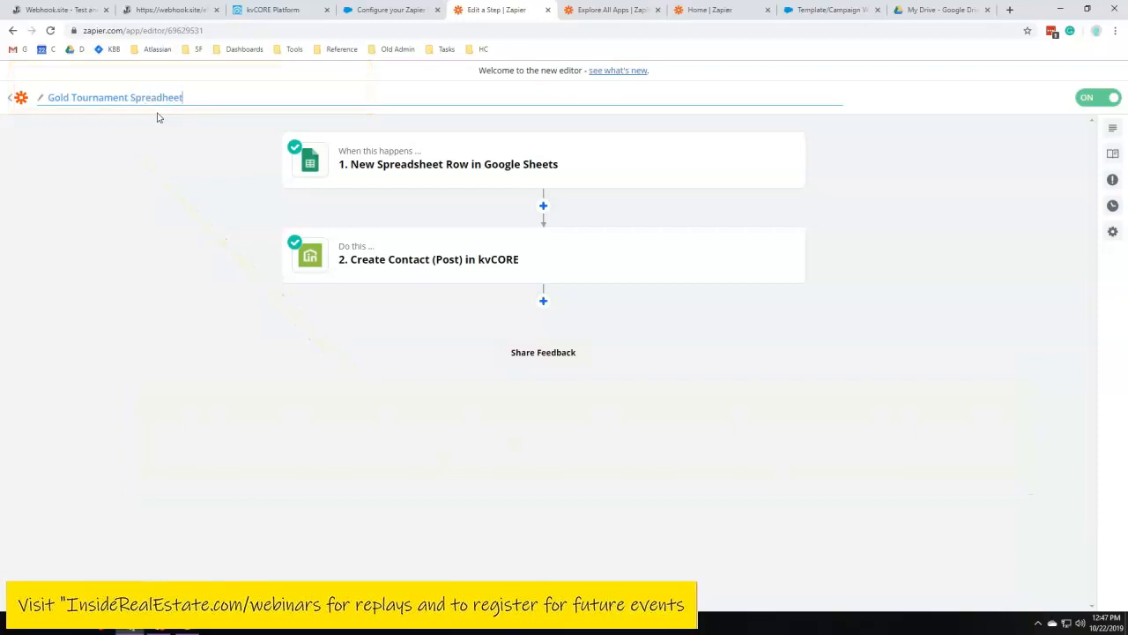
pyautogui.write(' LEa')
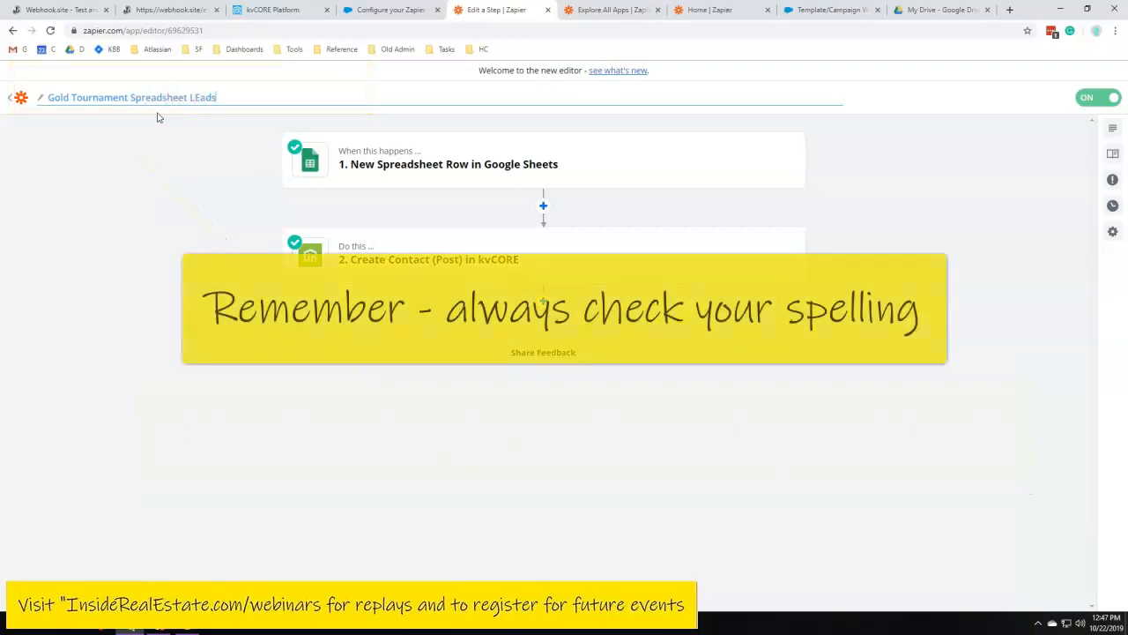
pyautogui.write('ds')
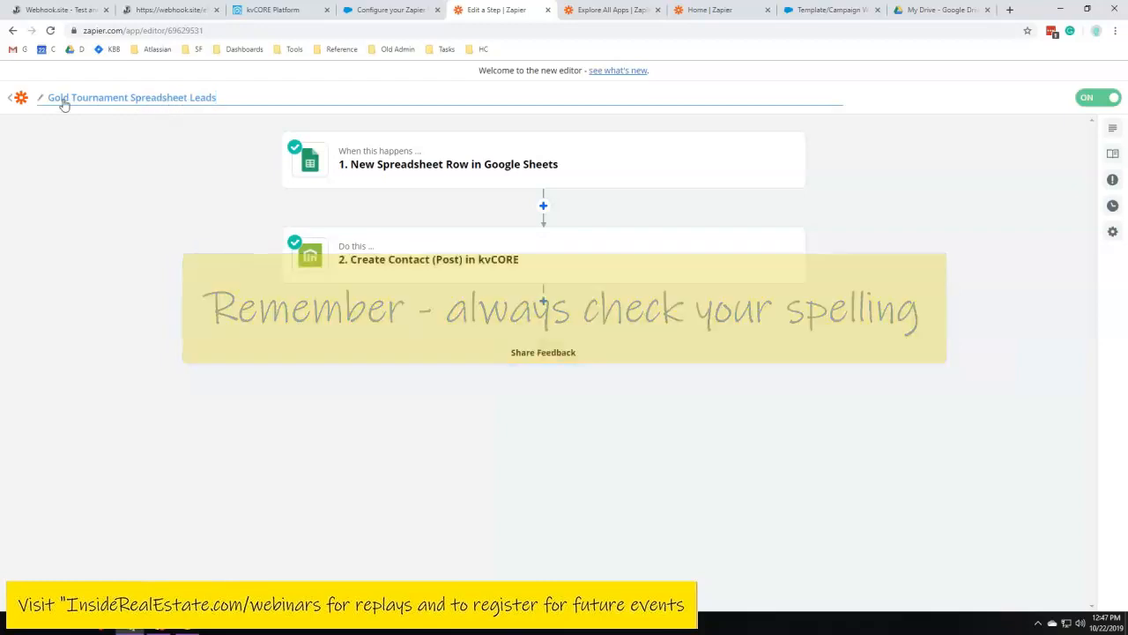
pyautogui.click(14, 97)
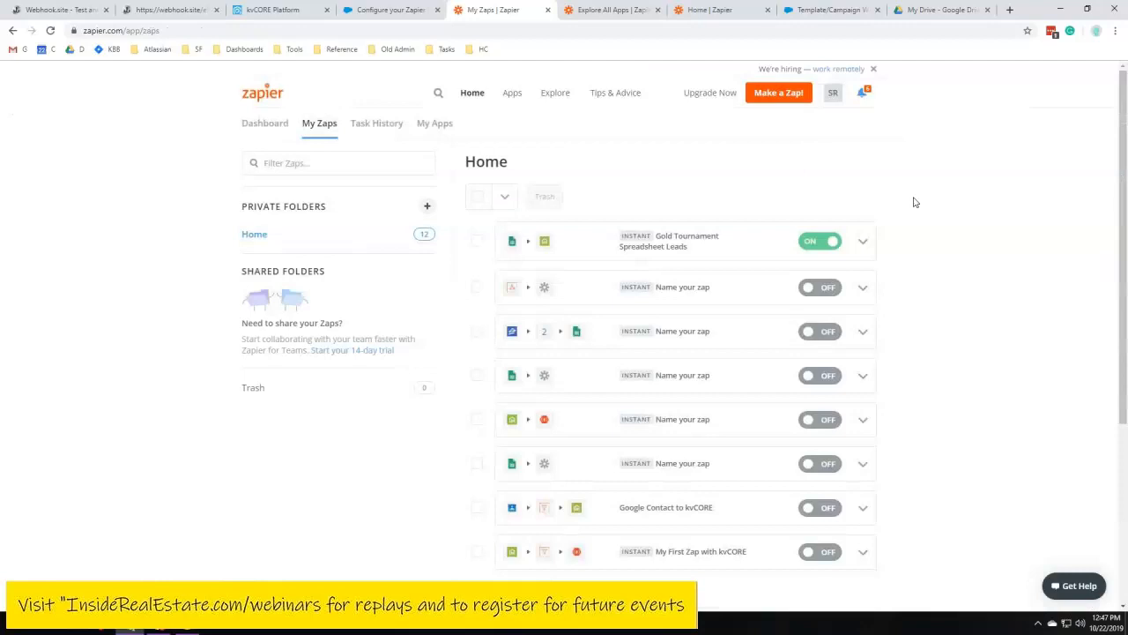